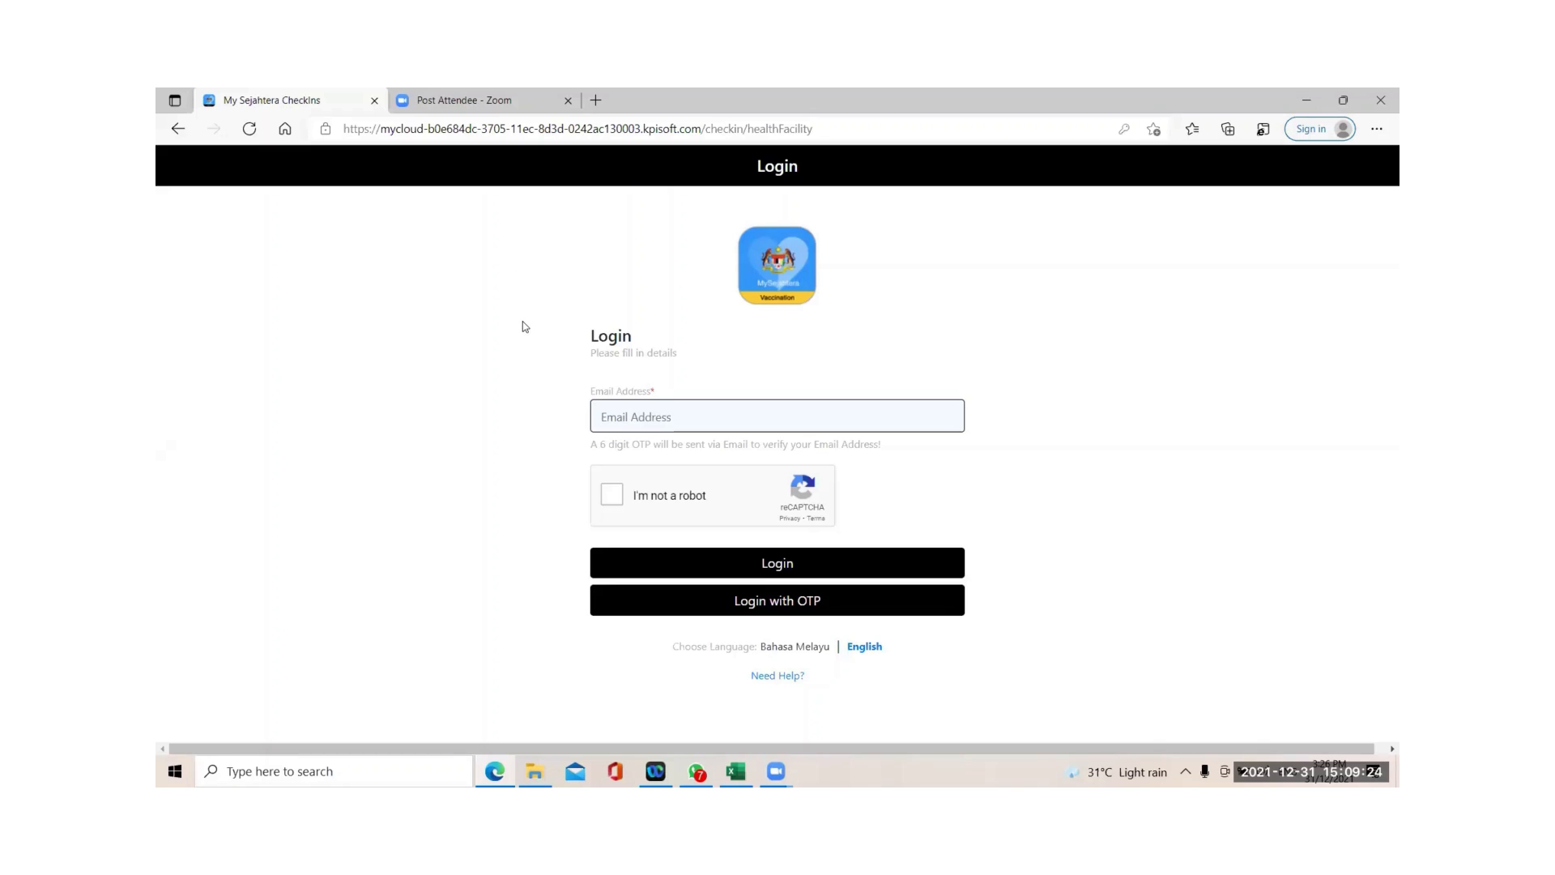
Log in with the clinic's saved email and open the Booking Management System.
left_click(635, 419)
left_click(645, 479)
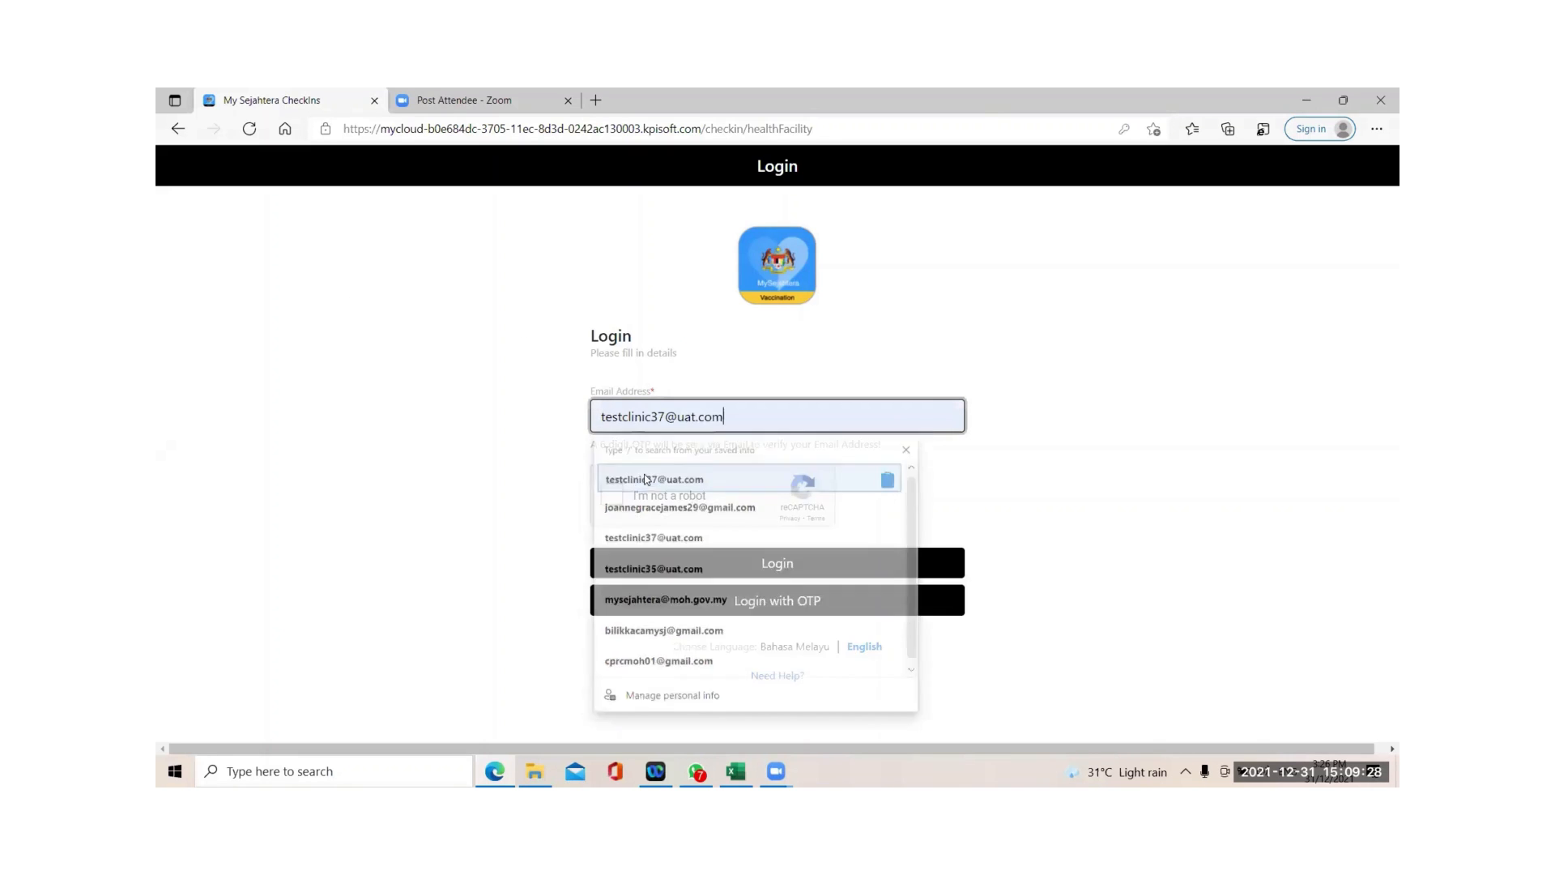
left_click(613, 493)
left_click(749, 569)
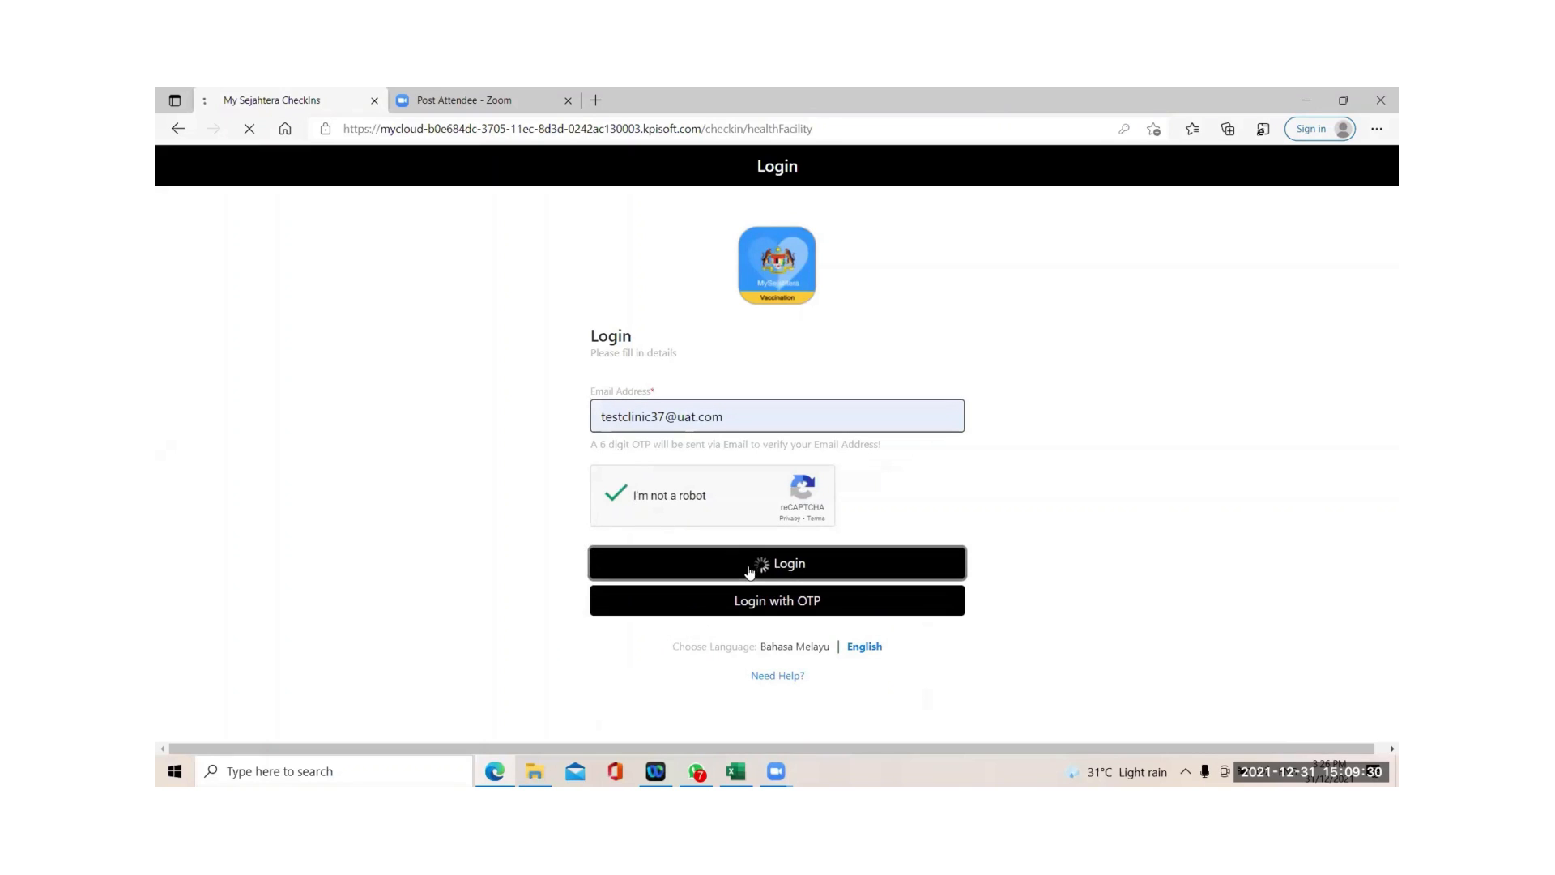
left_click(758, 523)
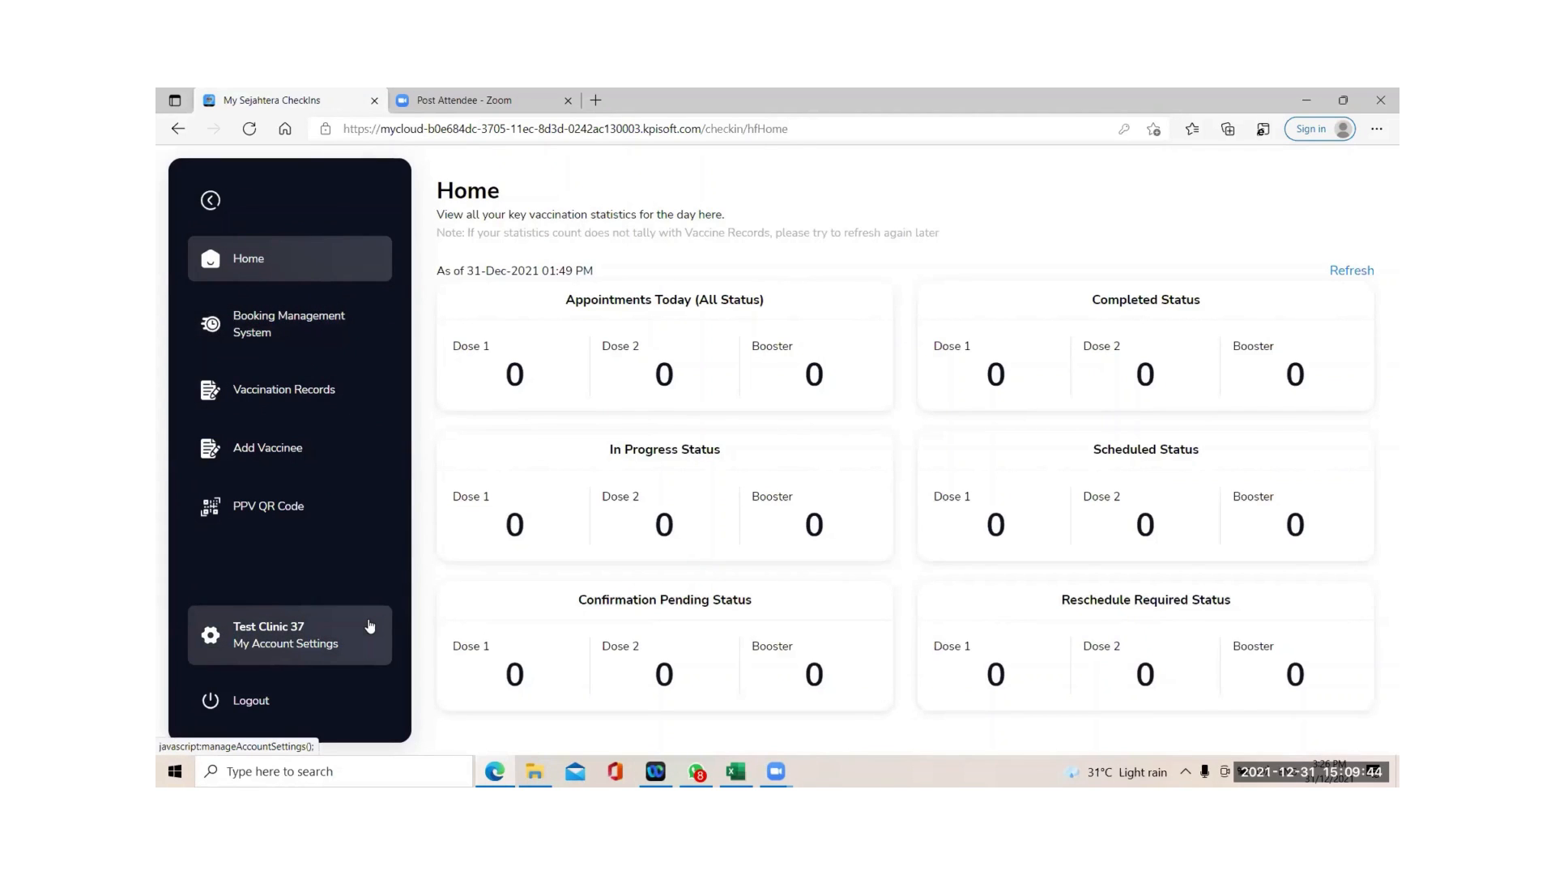
left_click(308, 329)
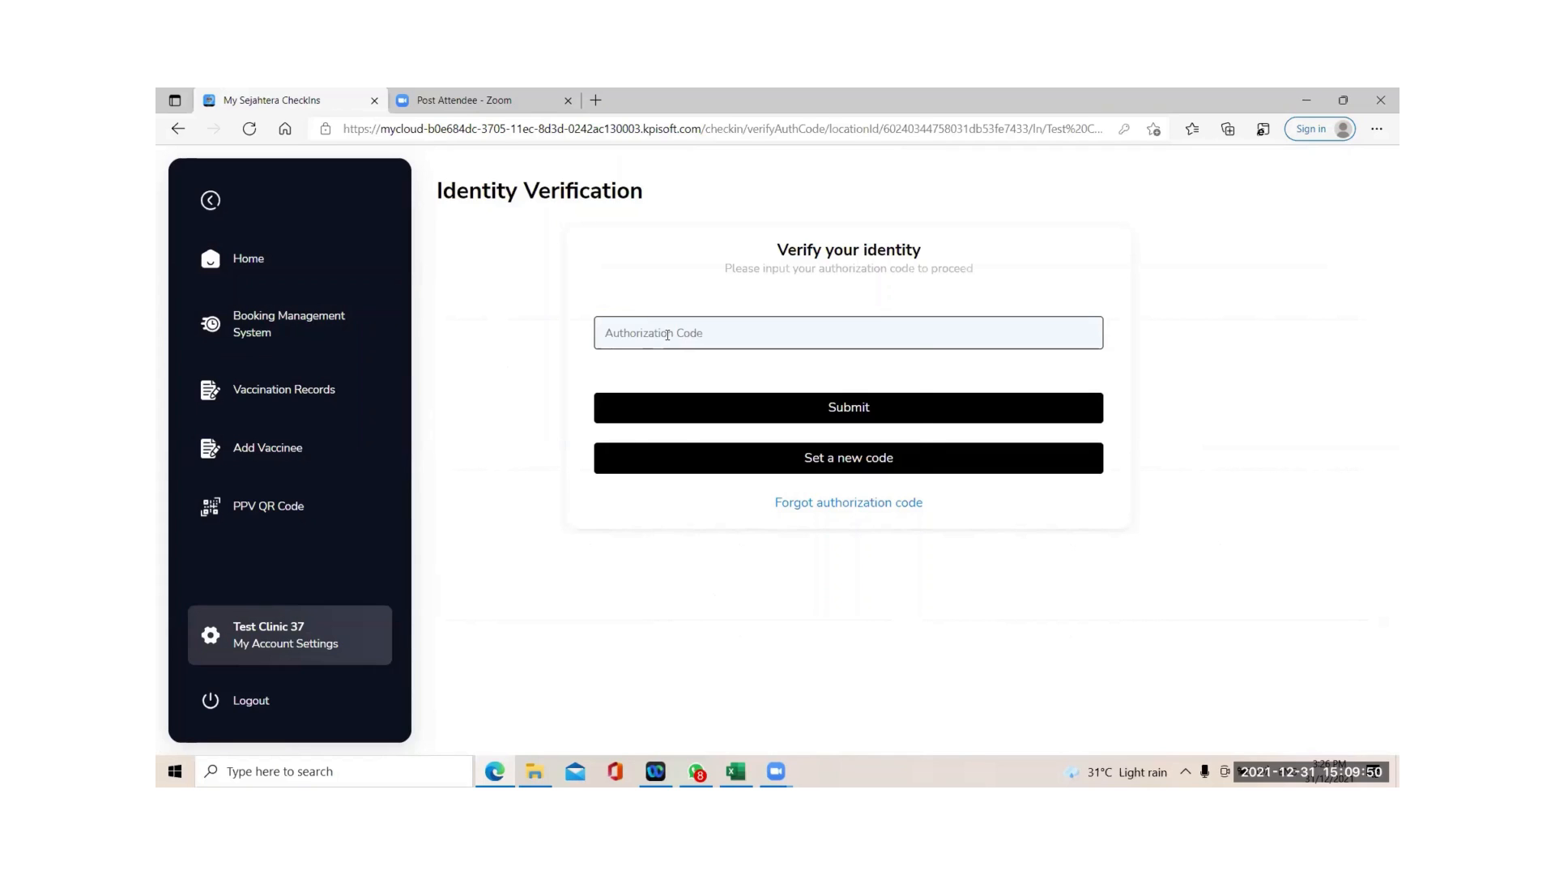
Submit the authorization code, dismiss Edge's password prompt, and acknowledge the no-vaccines notice.
left_click(667, 335)
type("••••••")
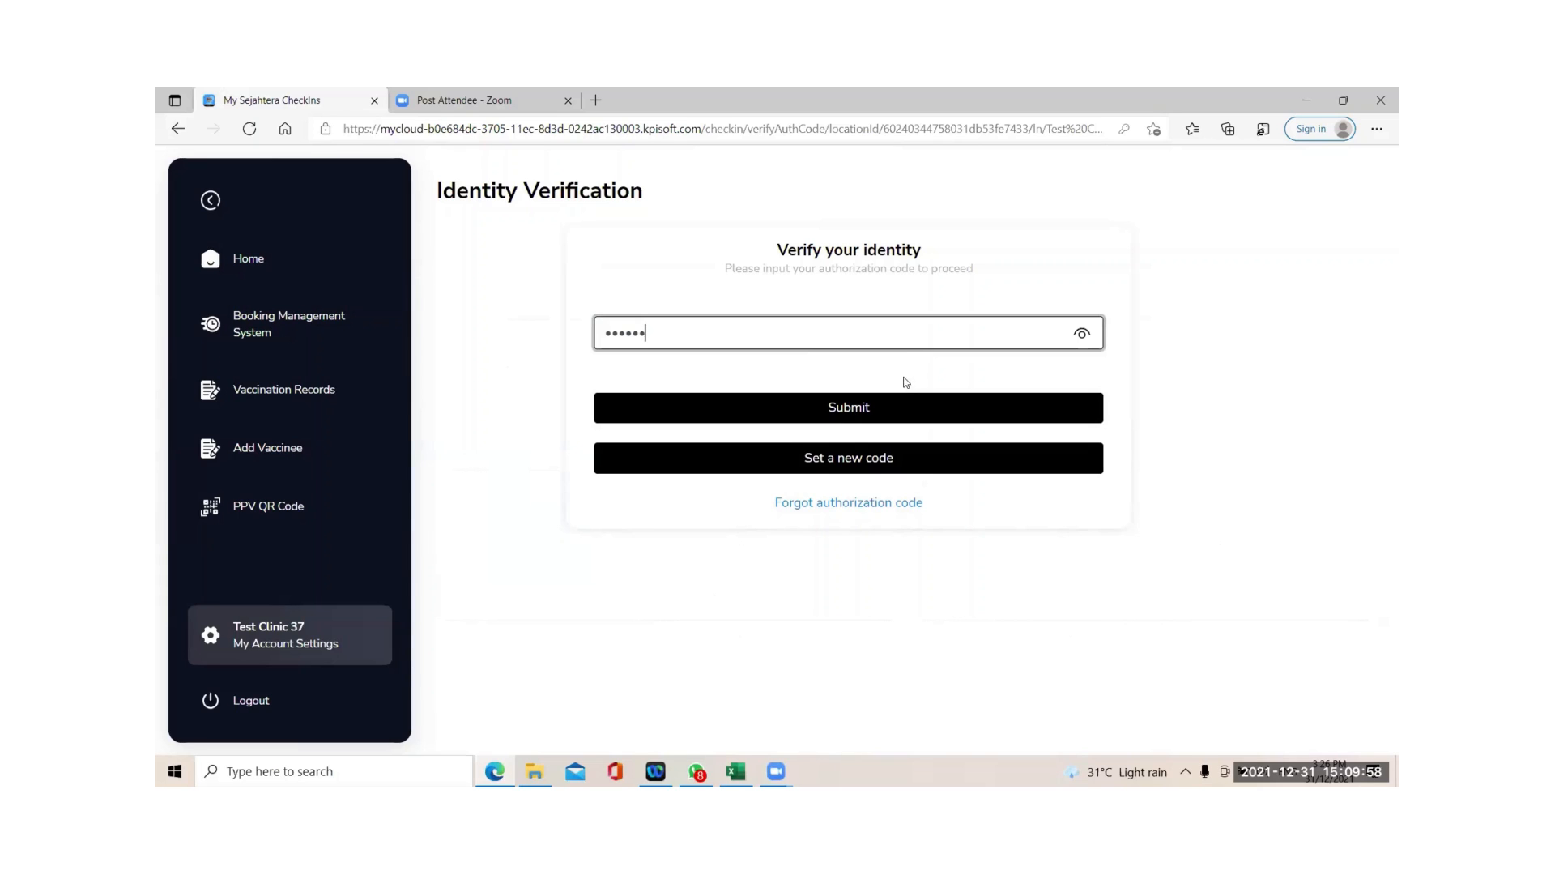
left_click(868, 406)
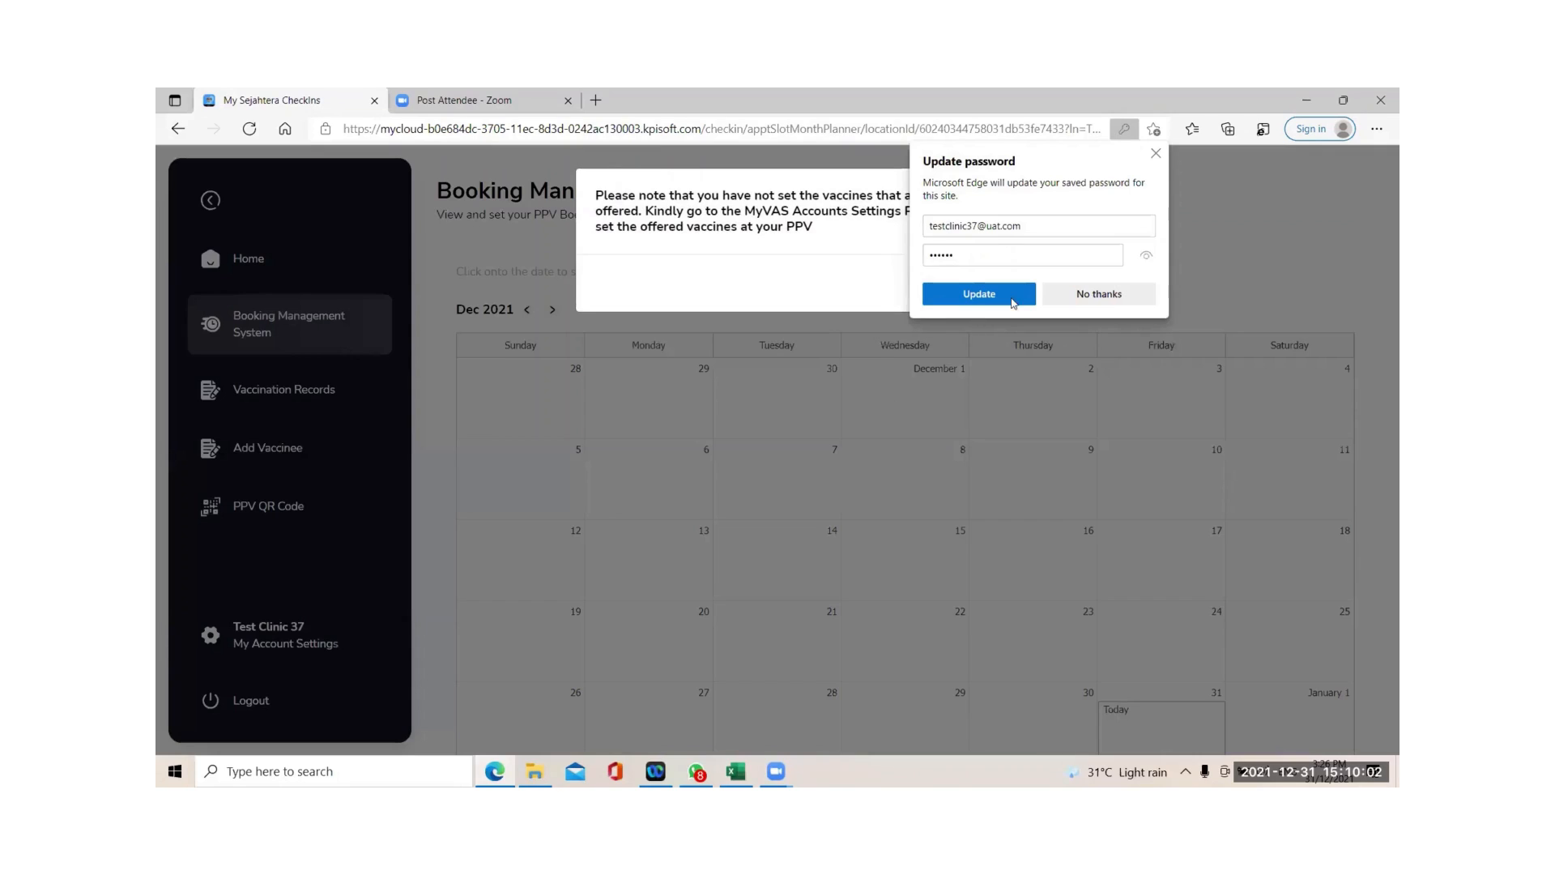
left_click(1154, 158)
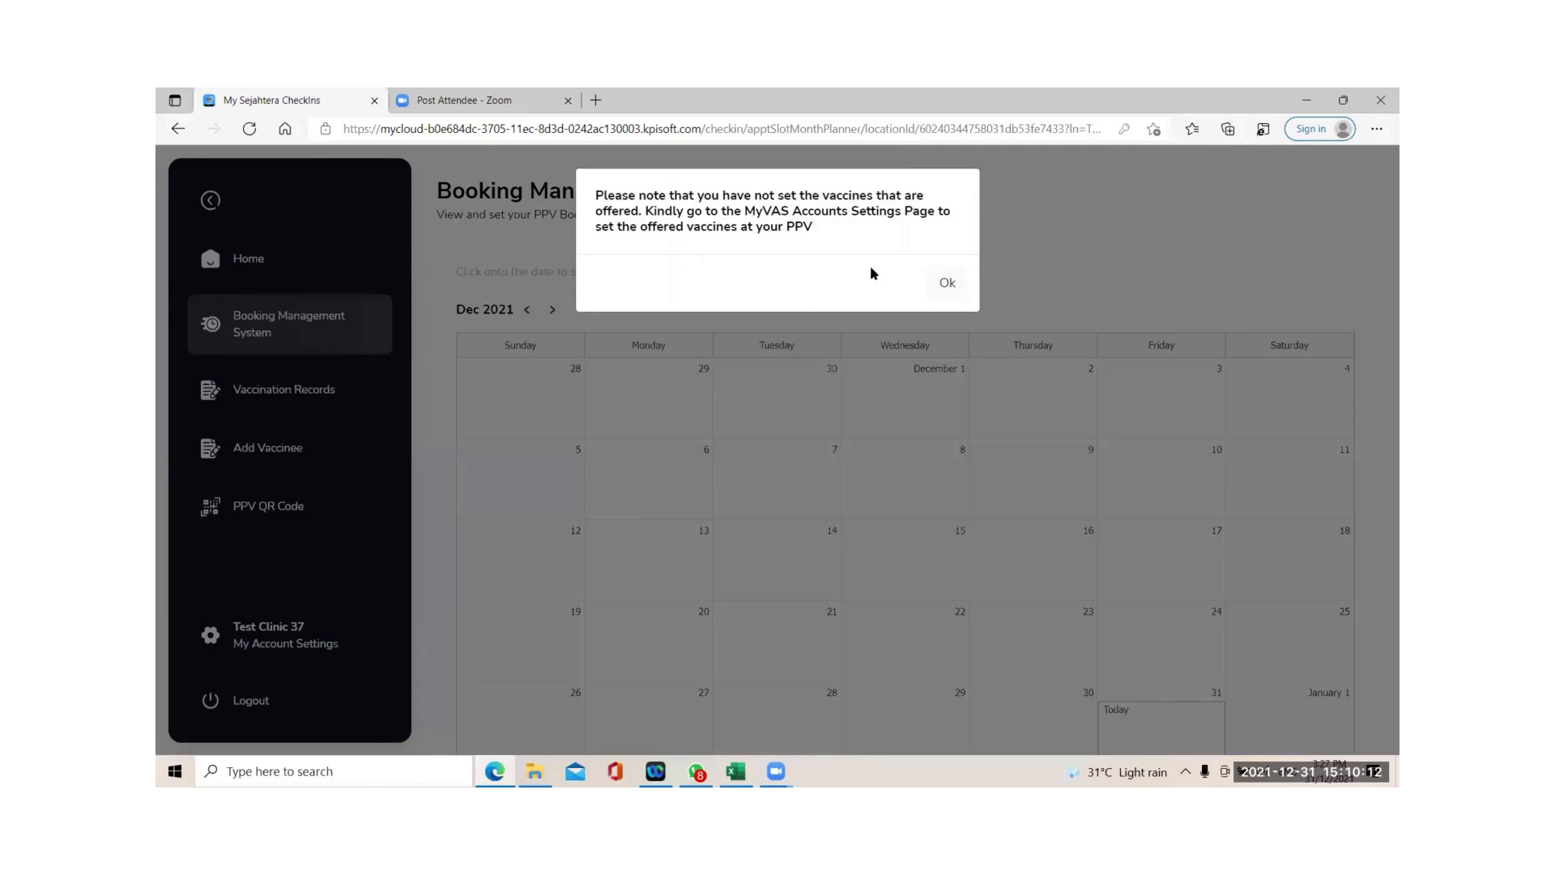
left_click(947, 284)
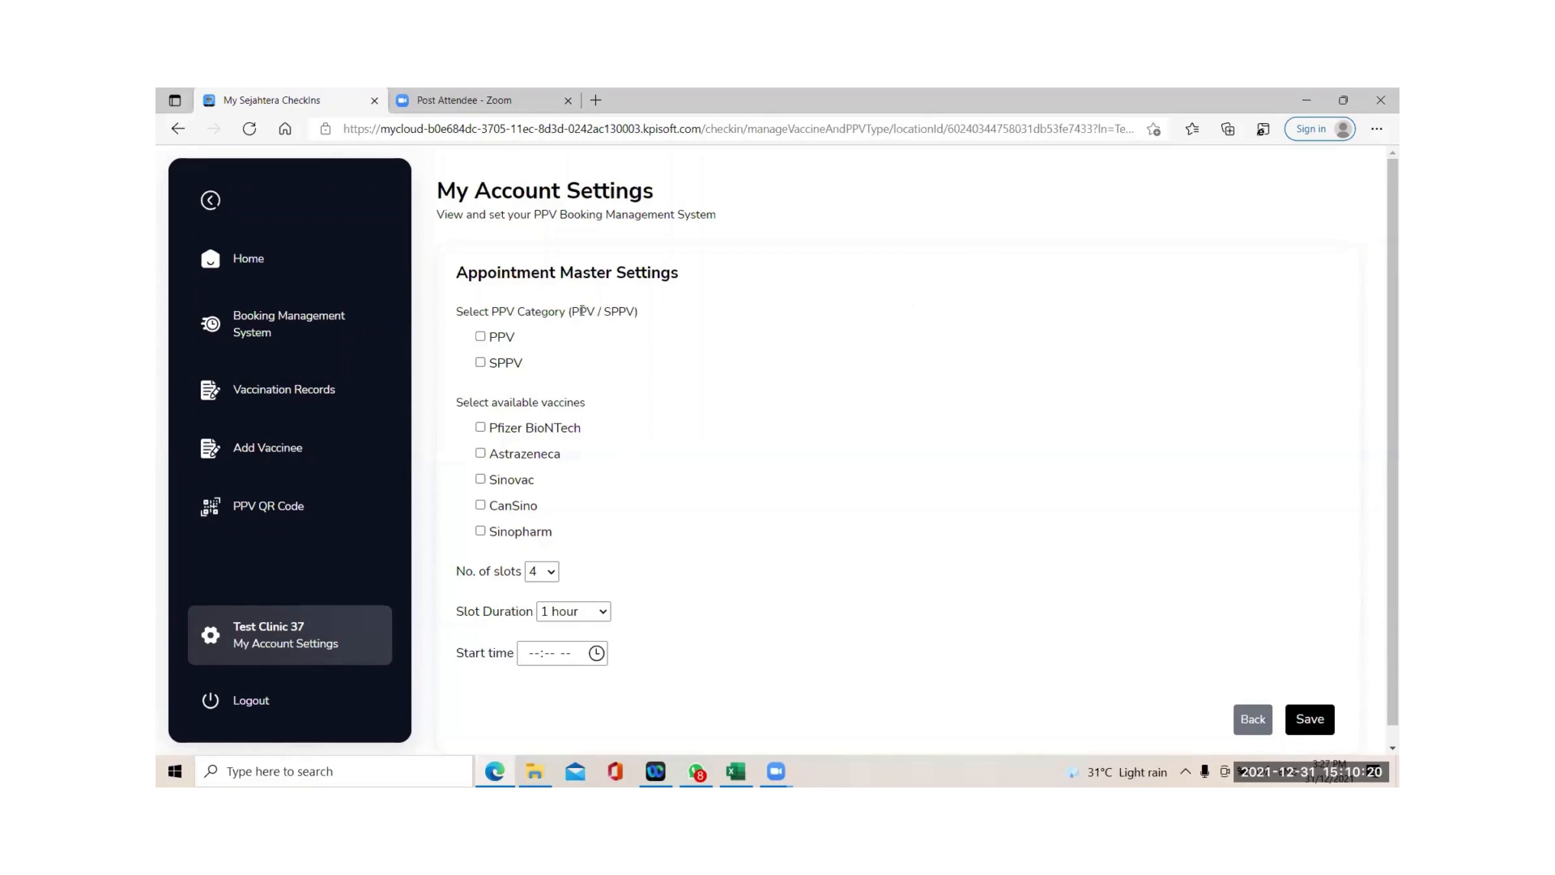
Select the PPV category with Pfizer BioNTech, Astrazeneca and Sinovac vaccines.
left_click(481, 338)
left_click(480, 428)
left_click(480, 454)
left_click(480, 480)
Set 5 slots starting at 08:00 PM and save the appointment settings.
left_click(552, 573)
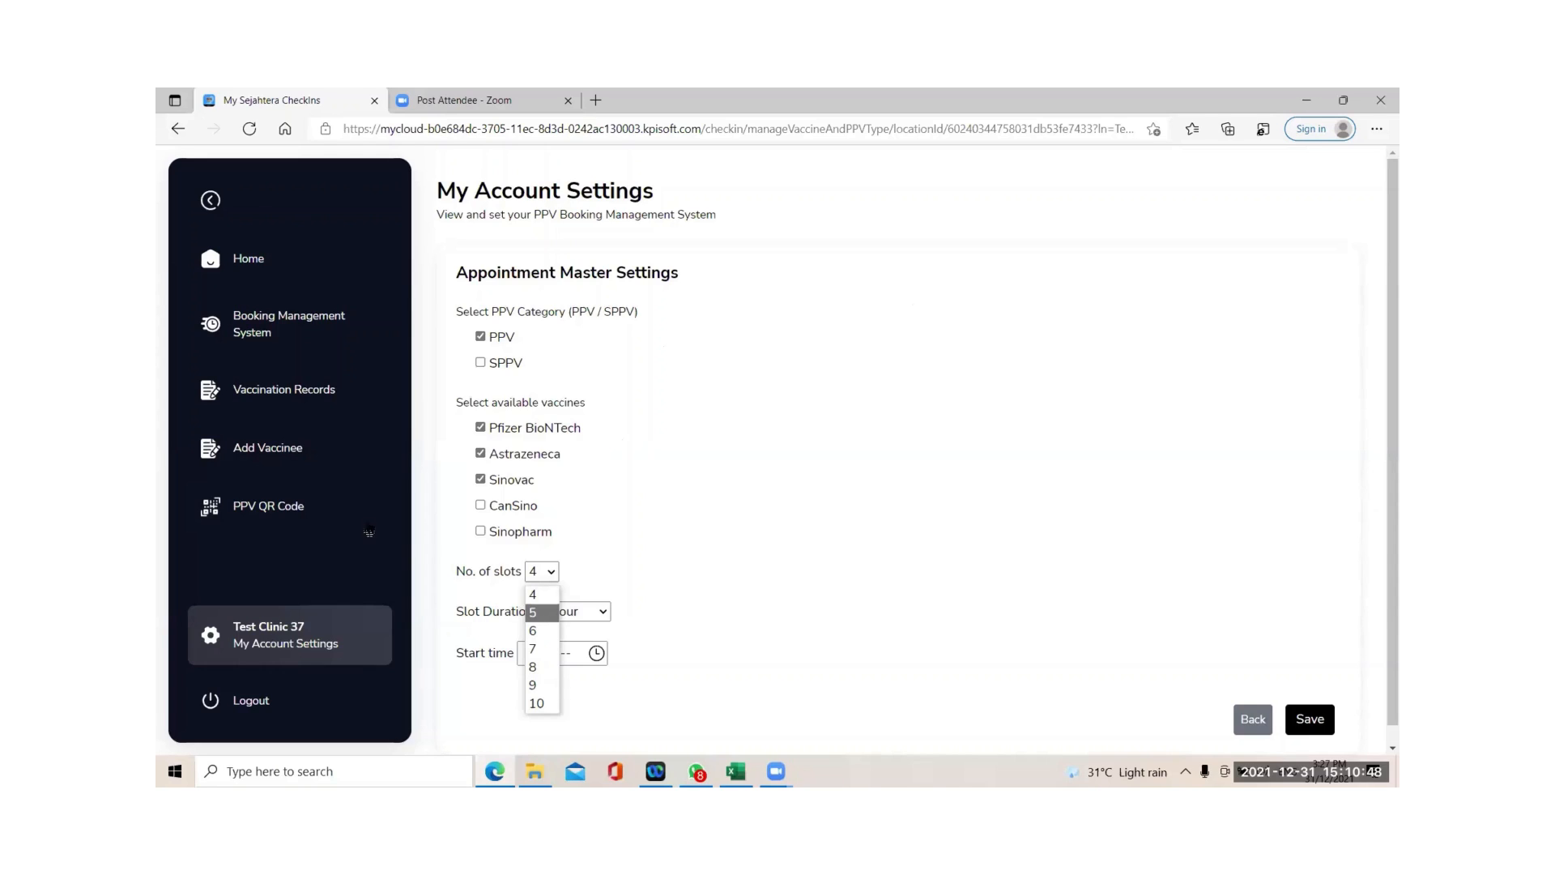
left_click(549, 614)
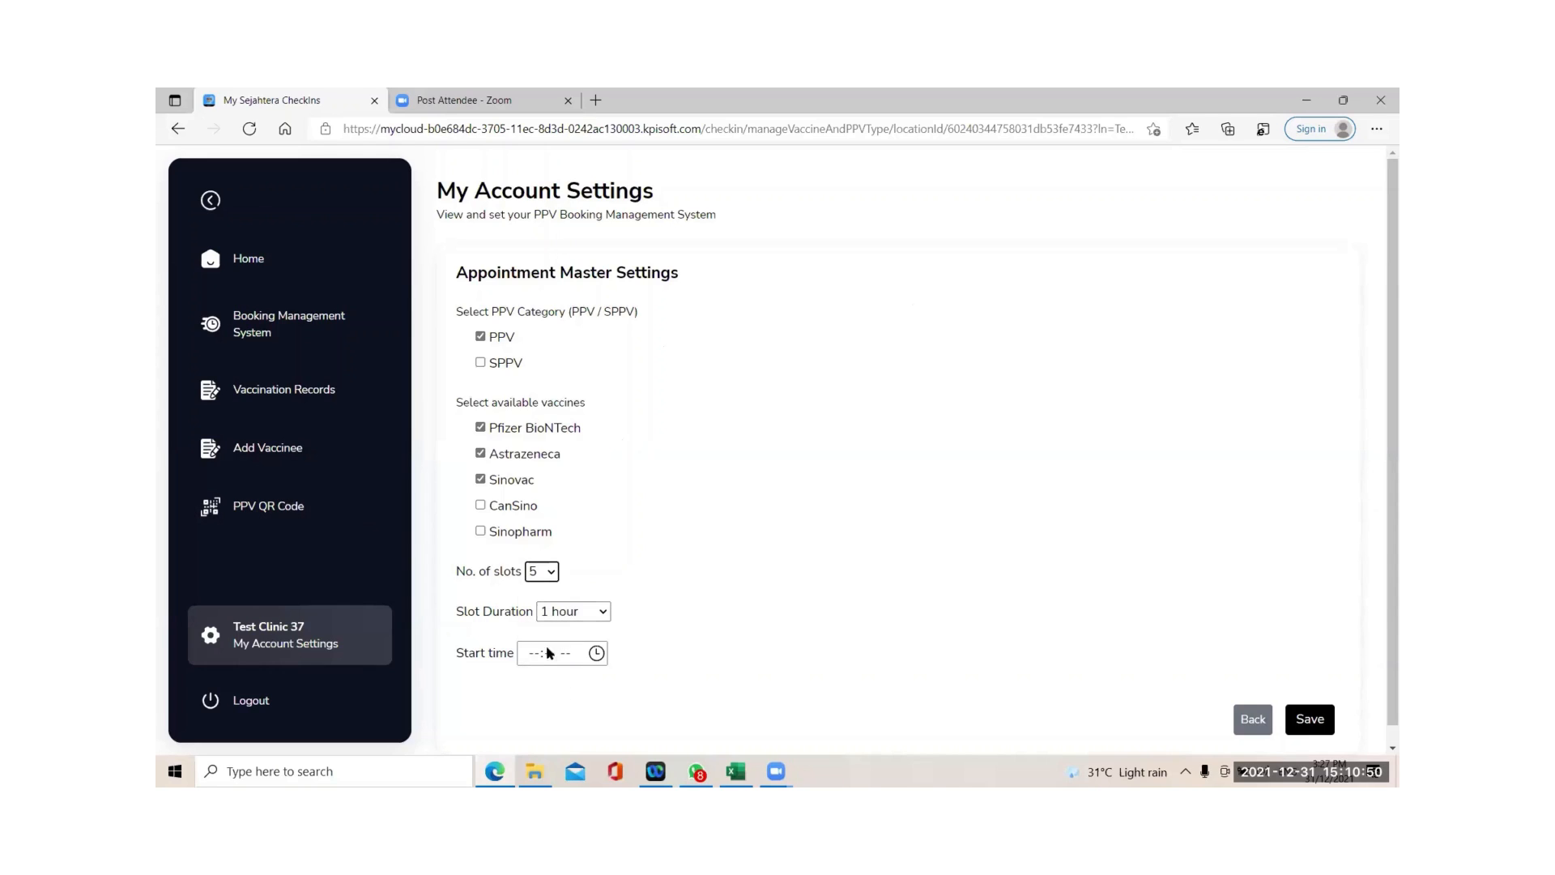
left_click(536, 653)
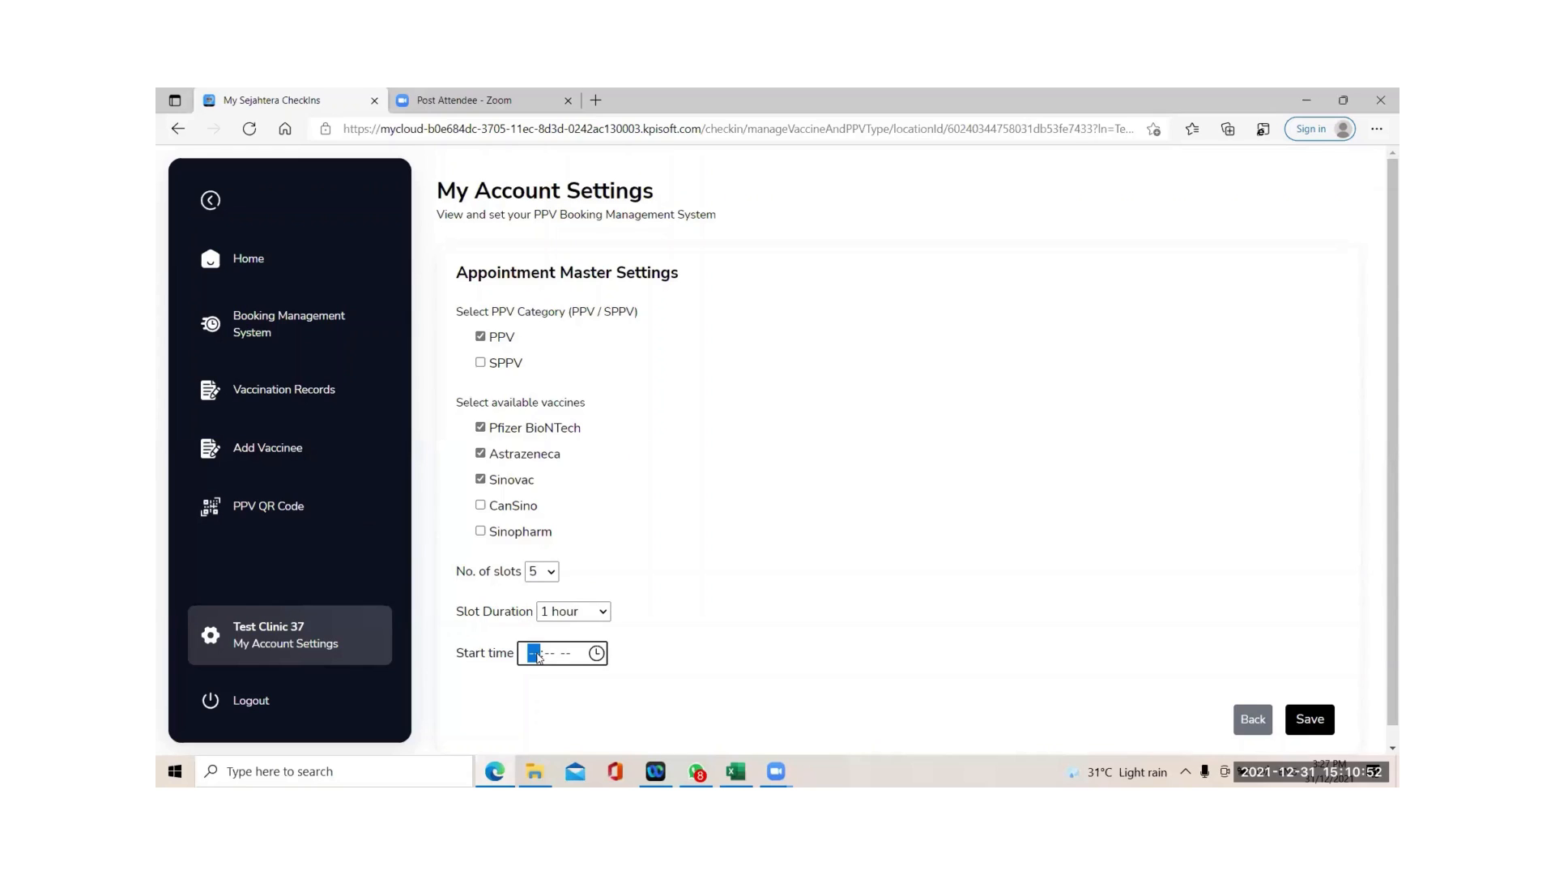
left_click(597, 652)
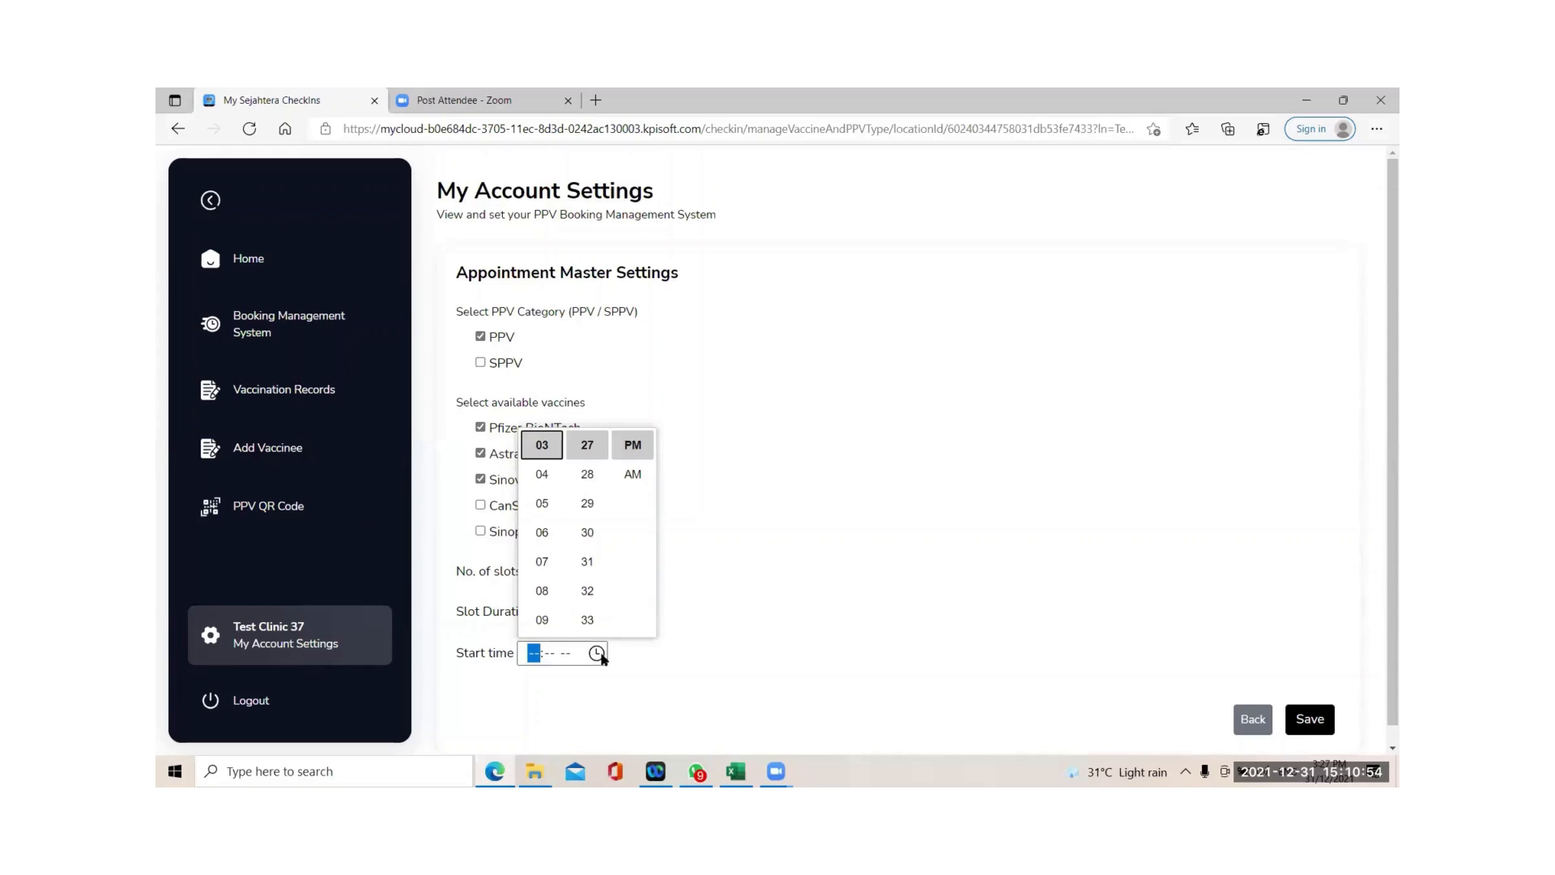
left_click(542, 476)
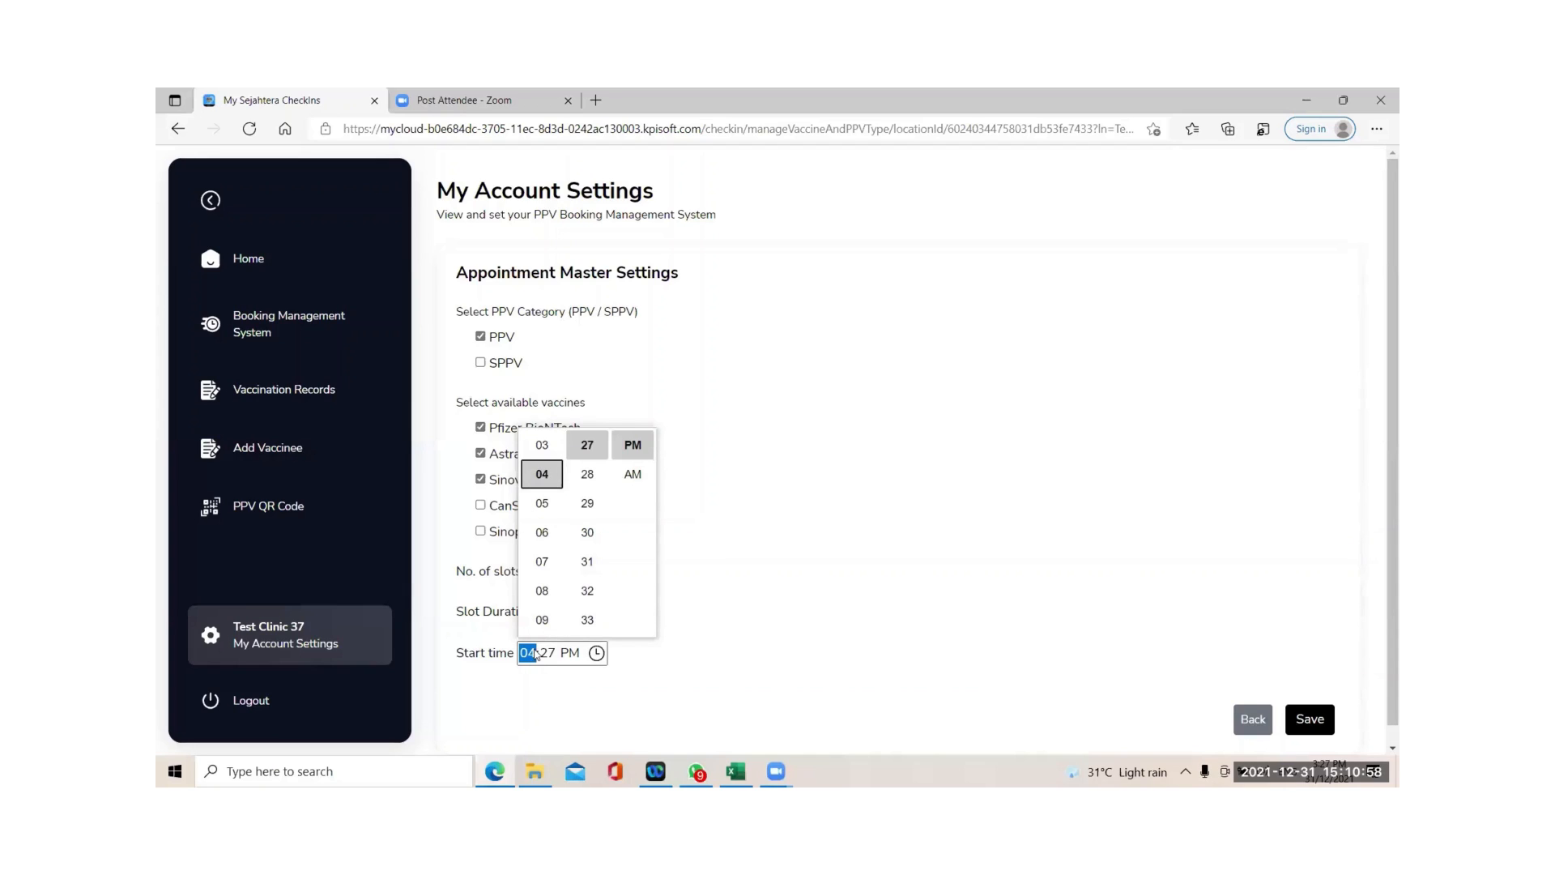
left_click(536, 652)
type("08:00")
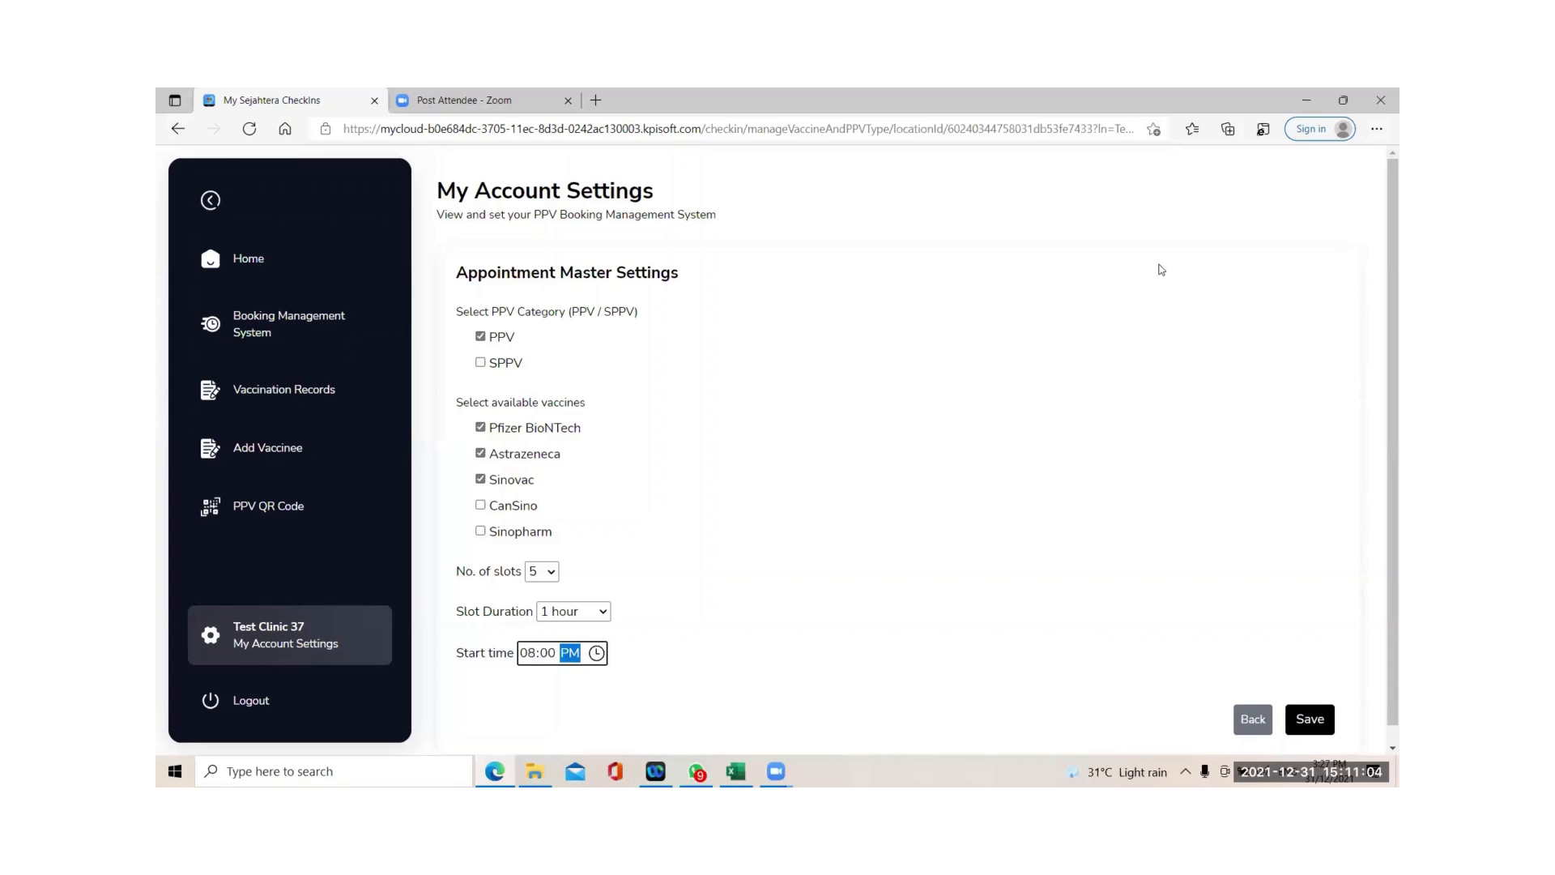
left_click(1325, 726)
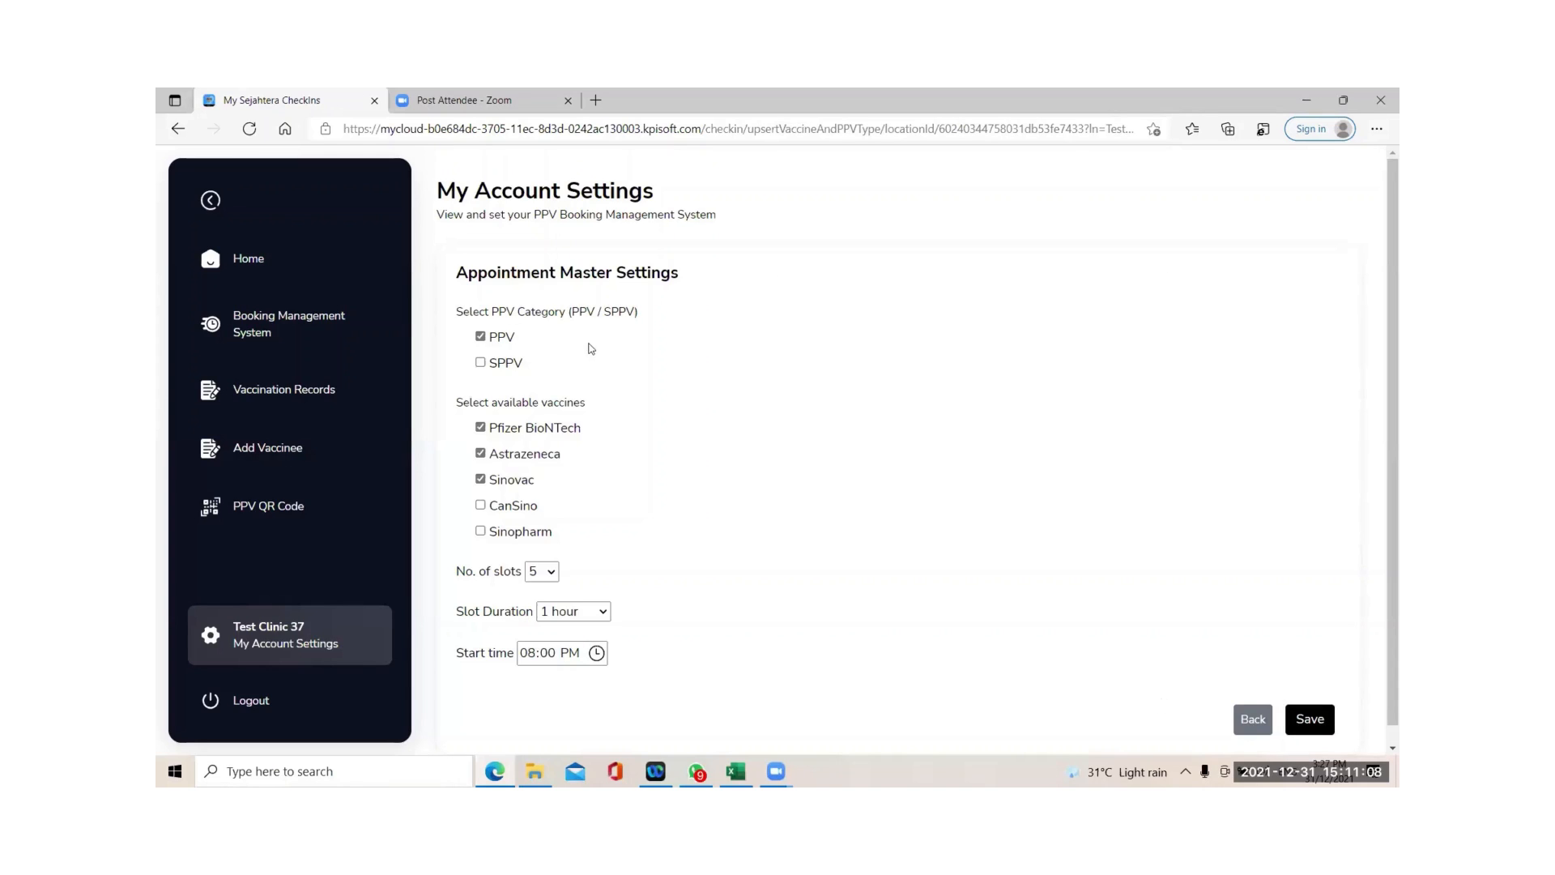
Return to Booking Management and pass identity verification with the authorization code again.
left_click(274, 328)
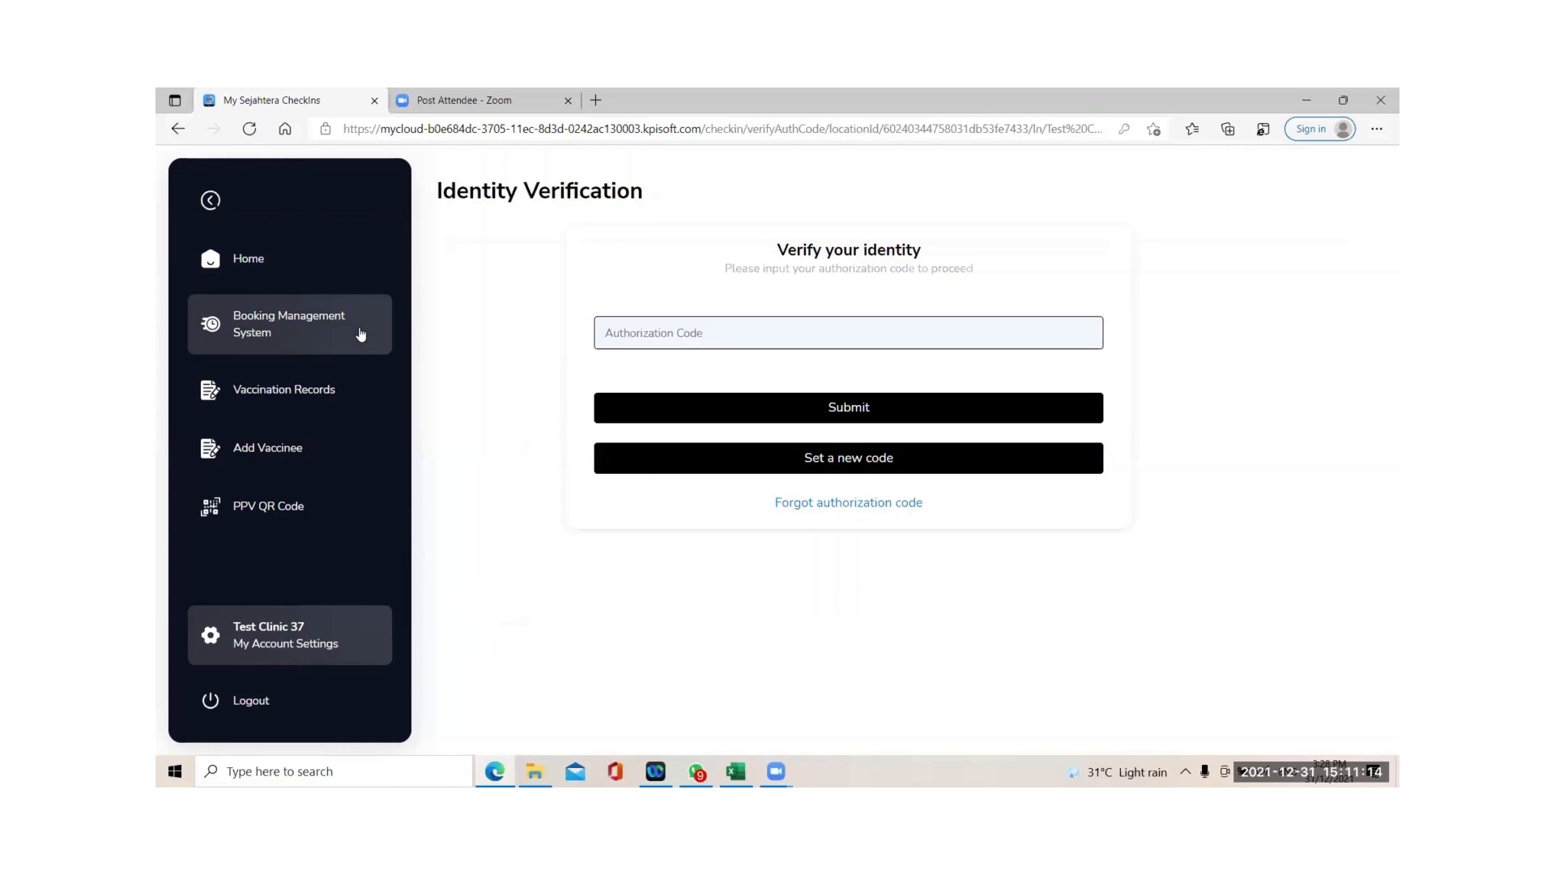
left_click(807, 324)
type("123456")
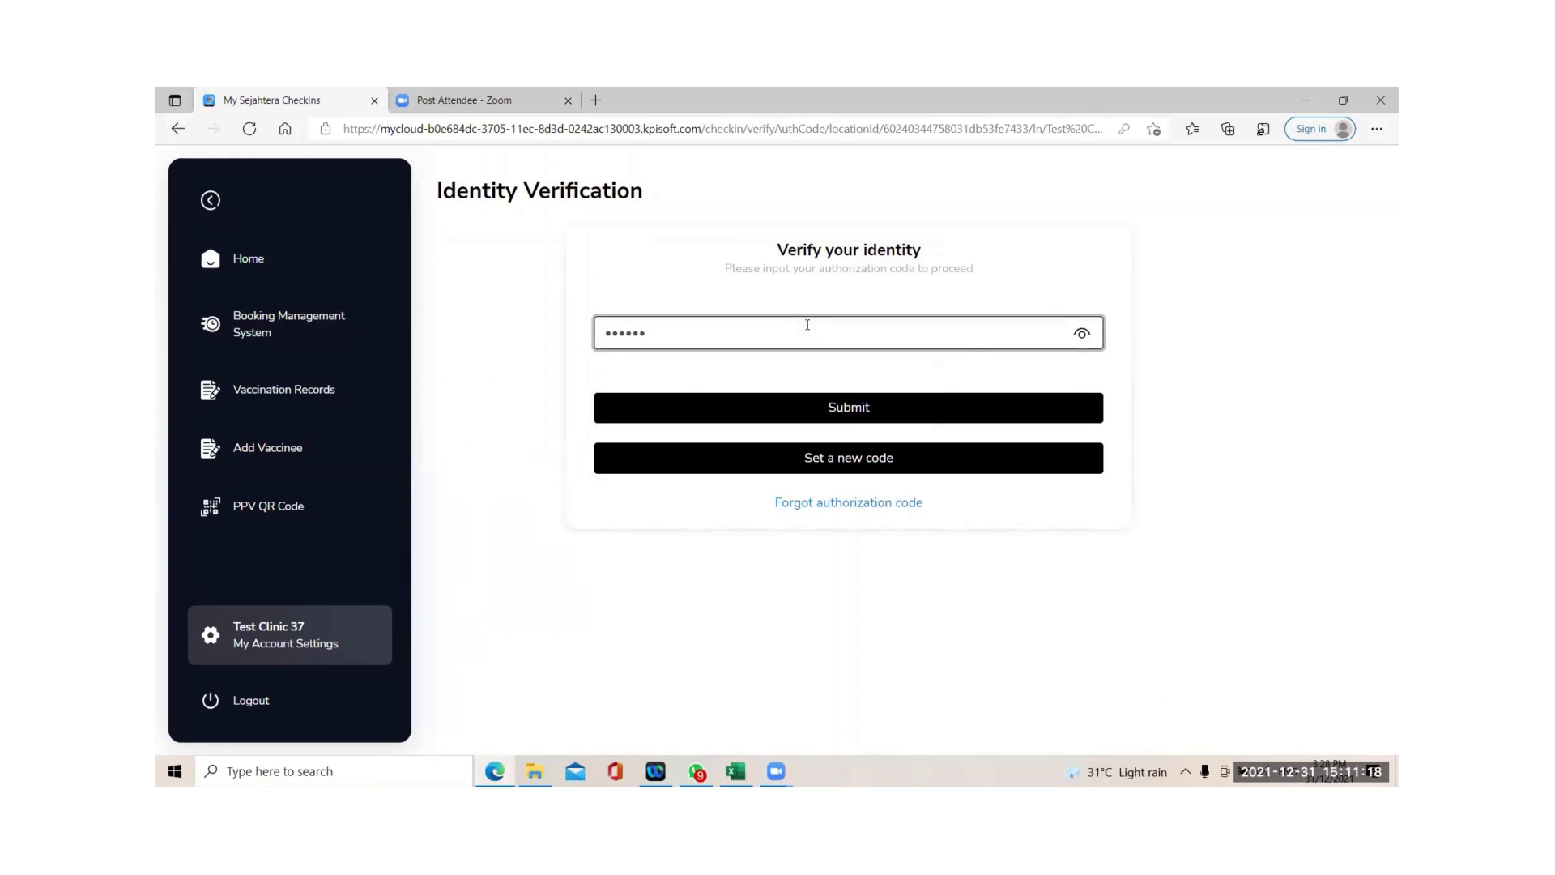
left_click(870, 407)
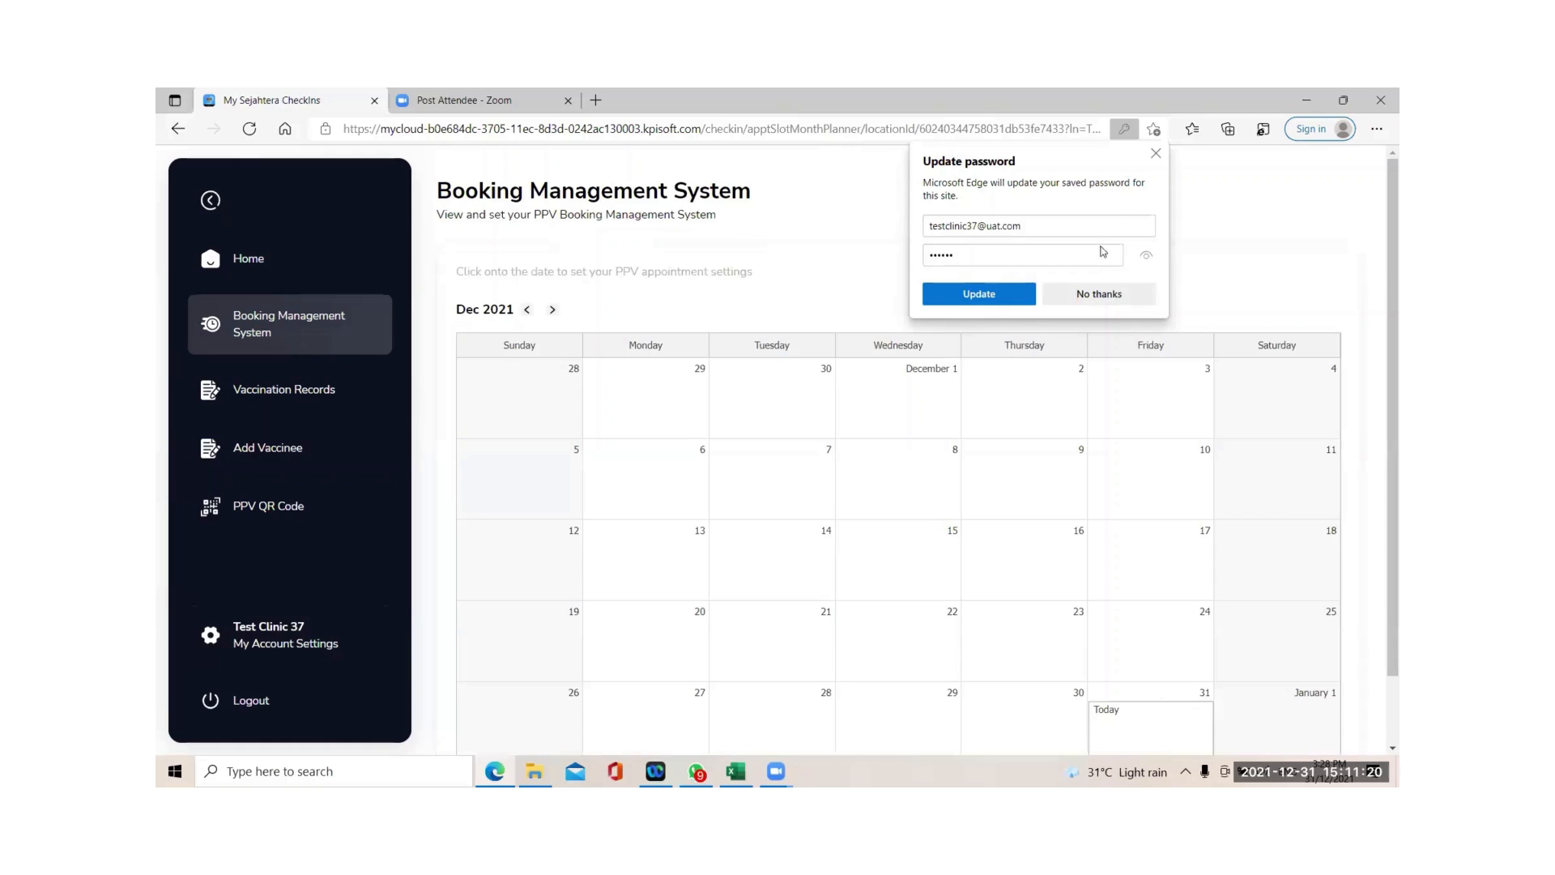
left_click(1156, 153)
scroll(838, 357, "down", 1)
scroll(716, 354, "up", 1)
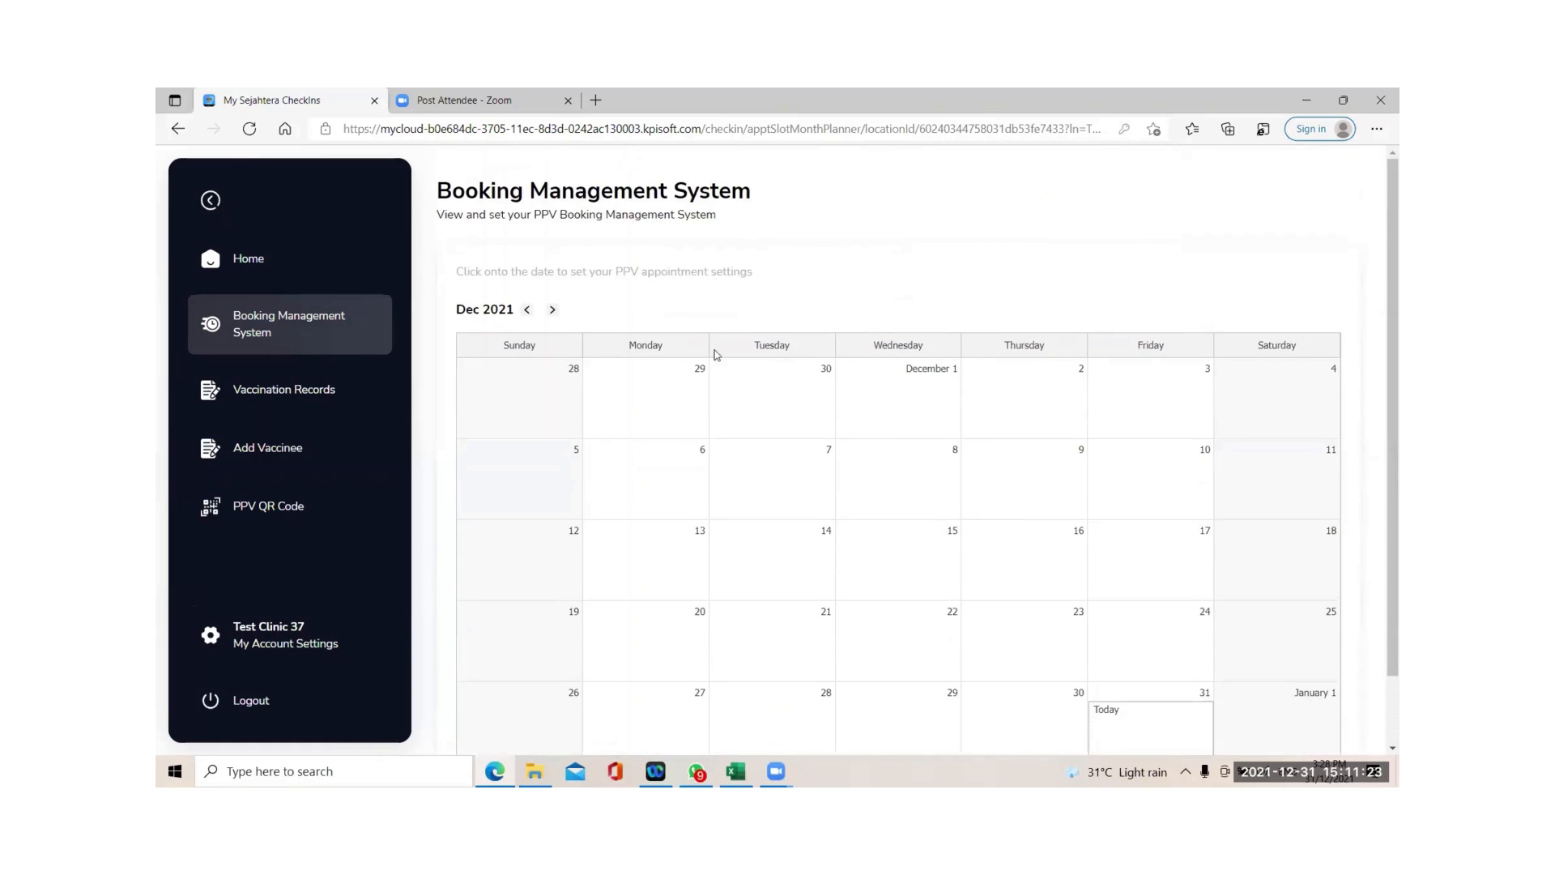
Move the calendar to January 2022, acknowledge 7 Jan is released, and open 8 Jan.
left_click(552, 310)
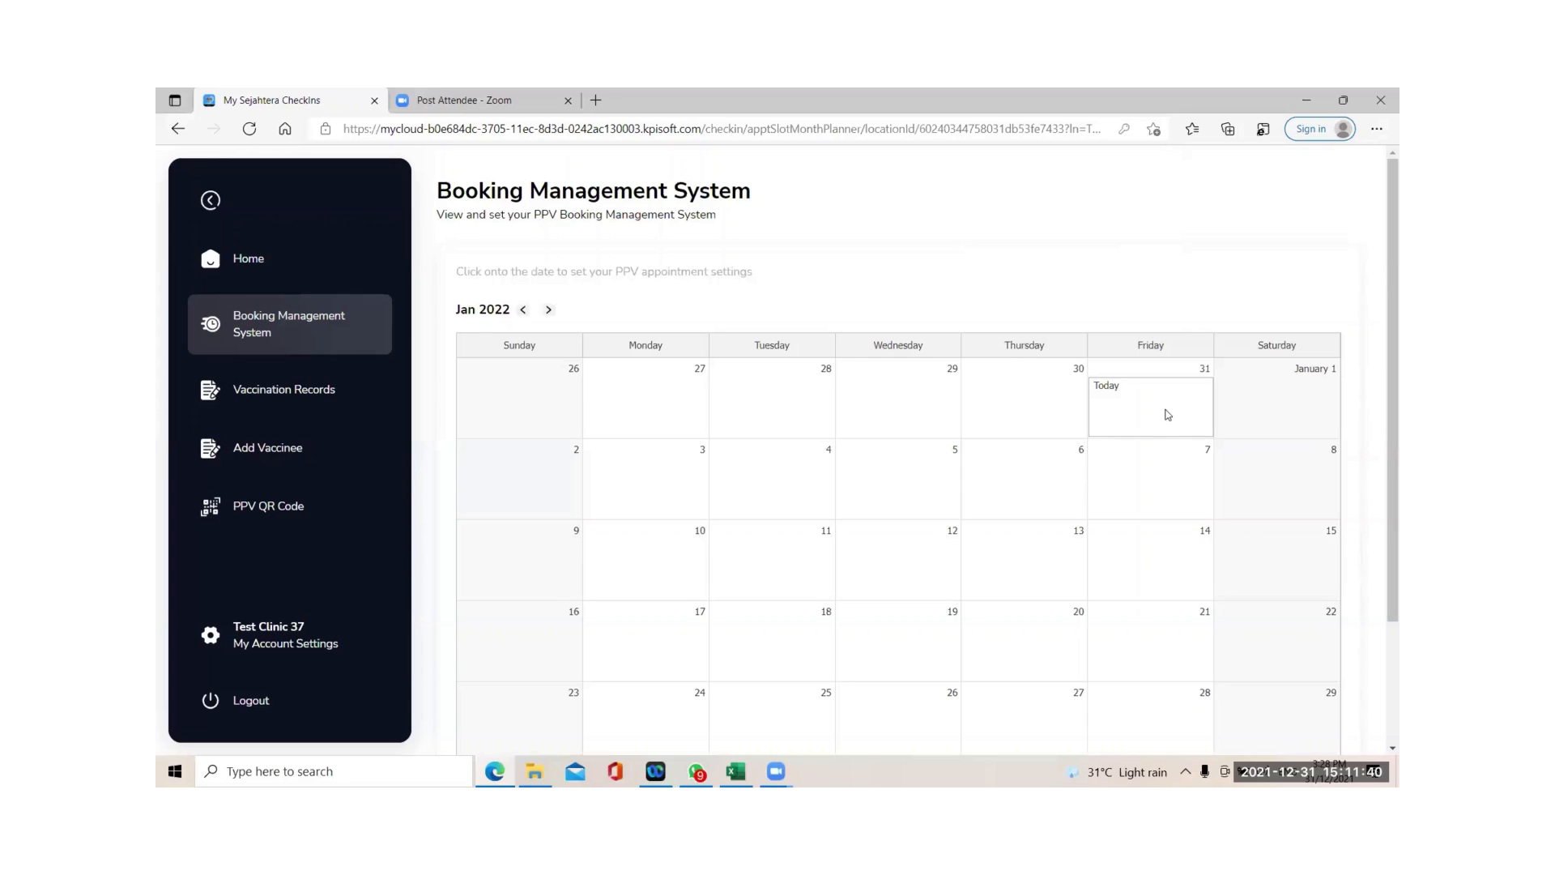
left_click(1210, 485)
left_click(1159, 493)
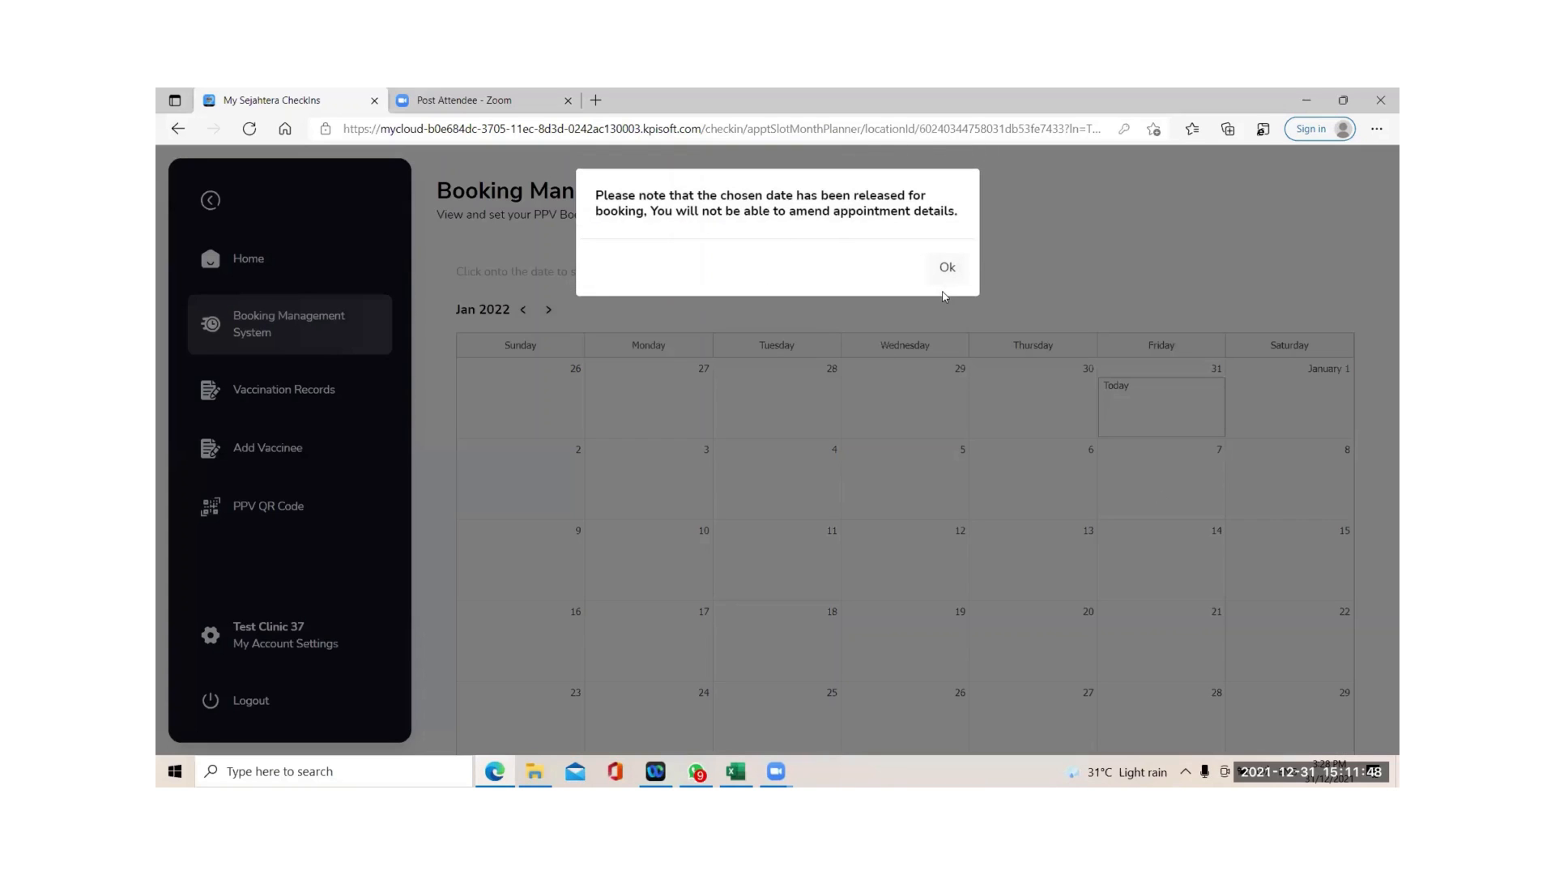
left_click(949, 272)
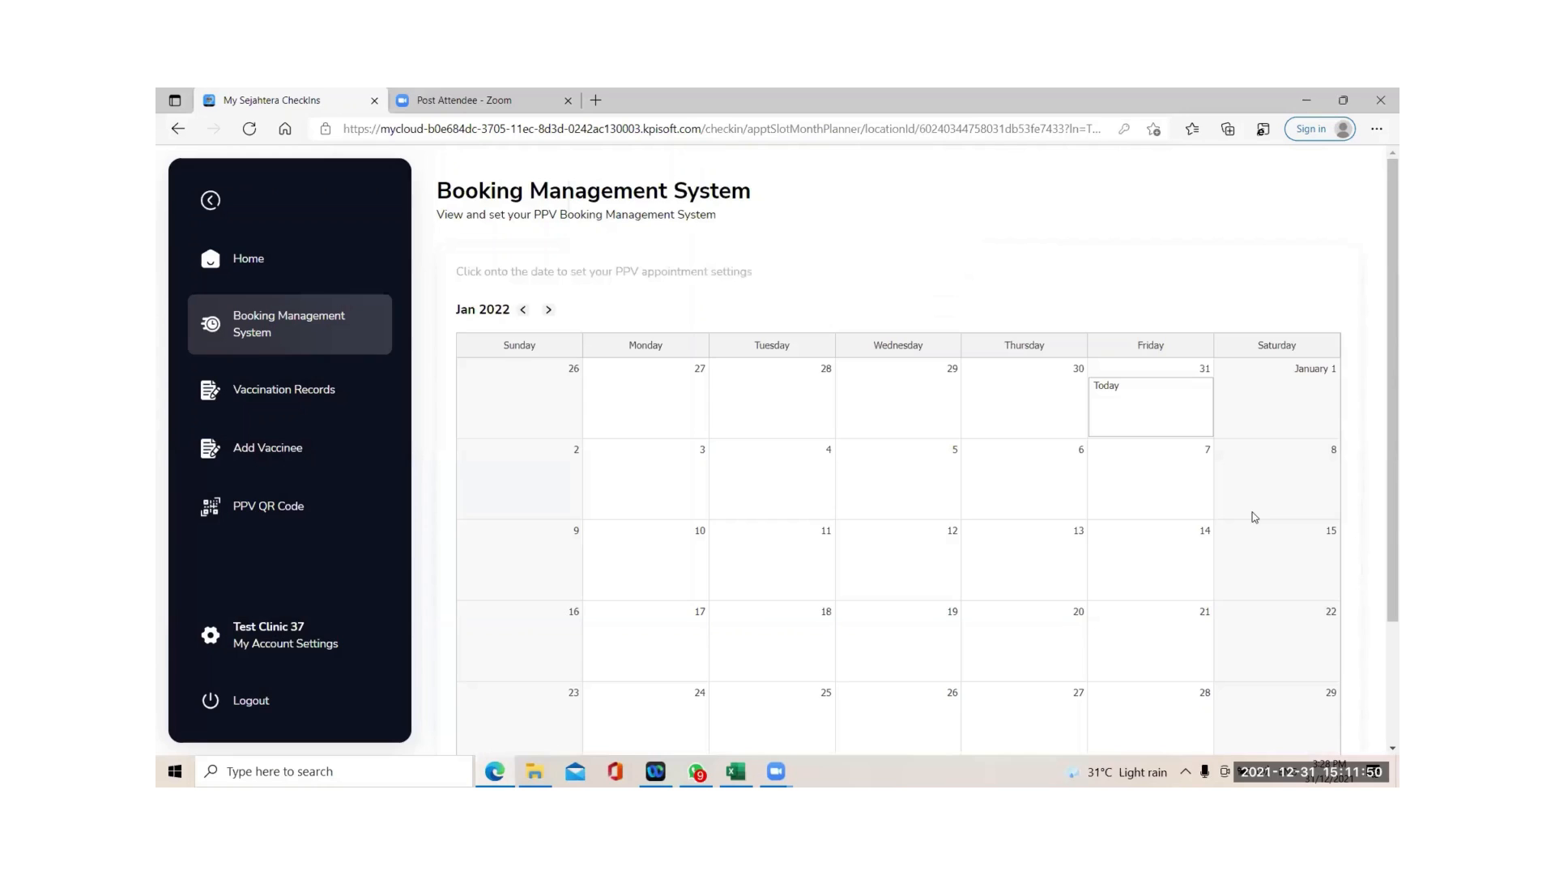
left_click(1255, 497)
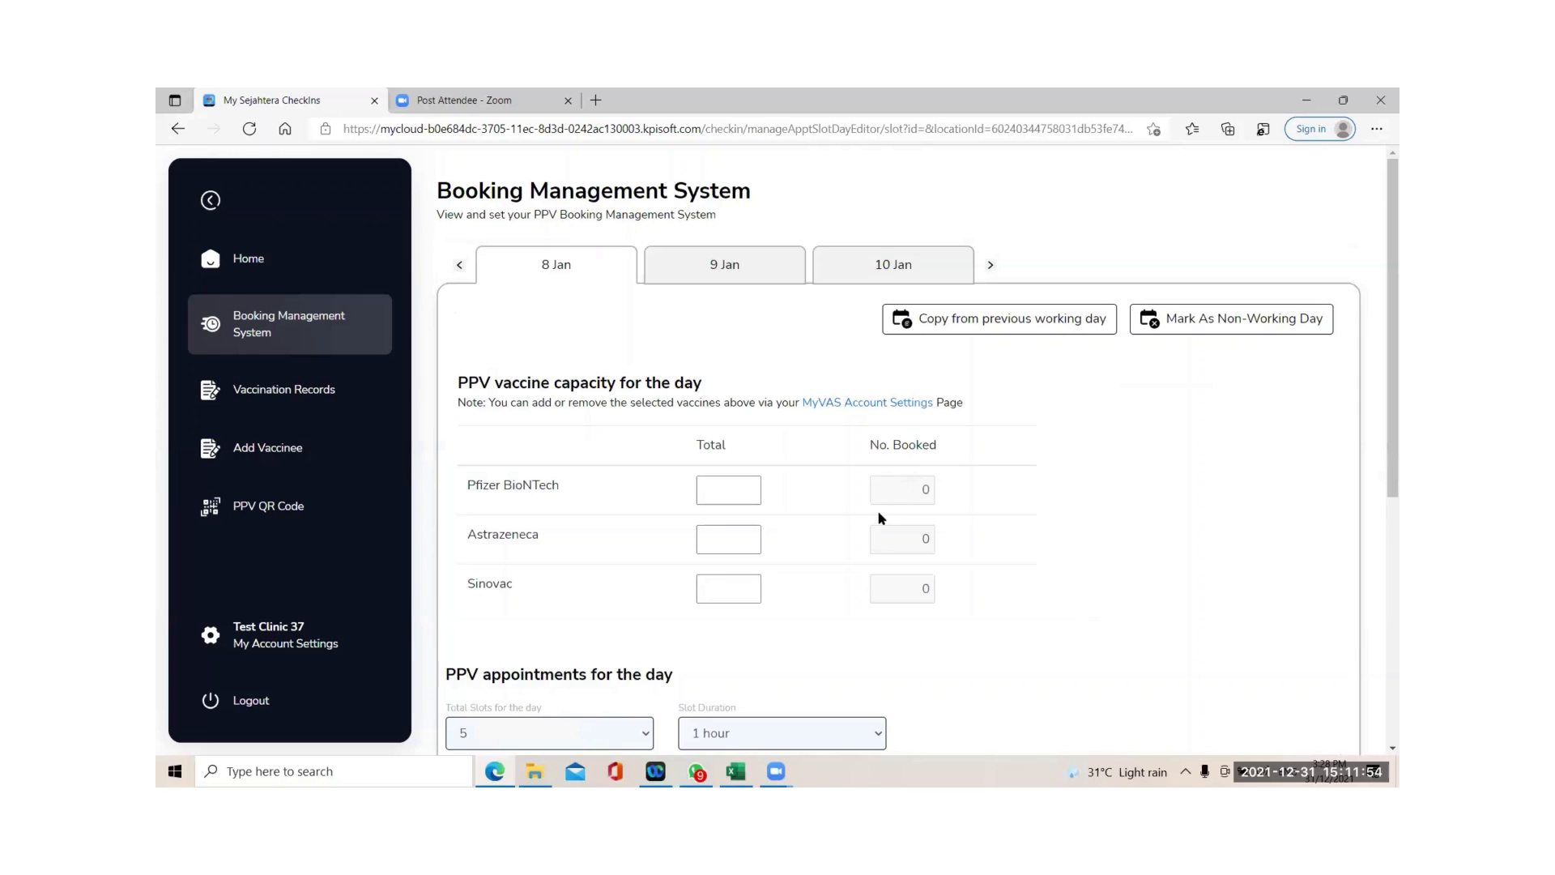
Enter 100 as 8 Jan's total for Pfizer BioNTech, Astrazeneca and Sinovac, giving 20 per slot.
scroll(848, 536, "down", 1)
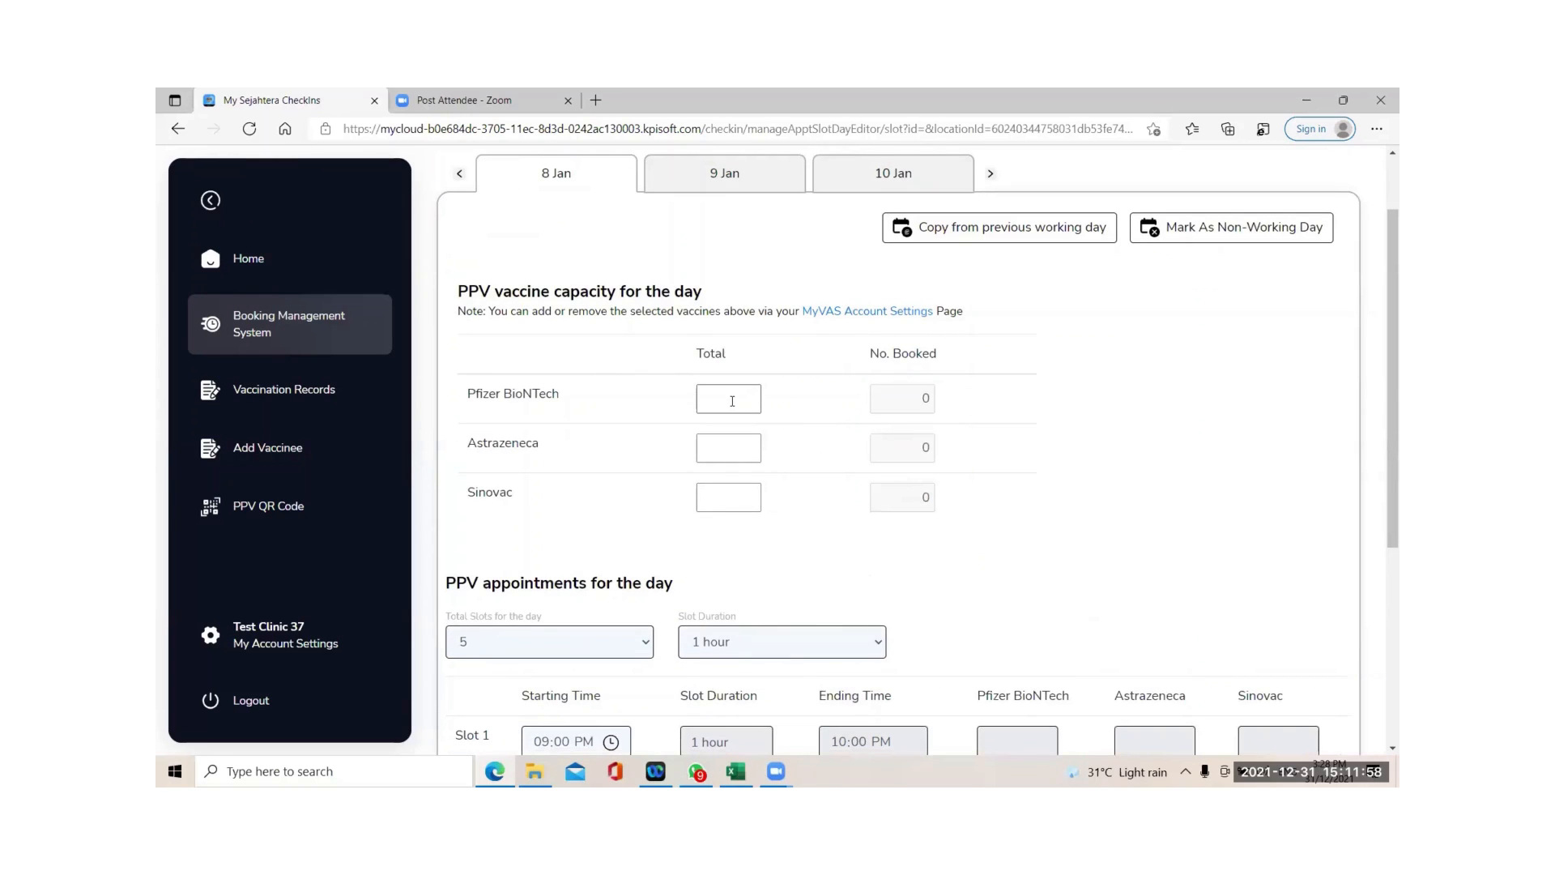
left_click(731, 401)
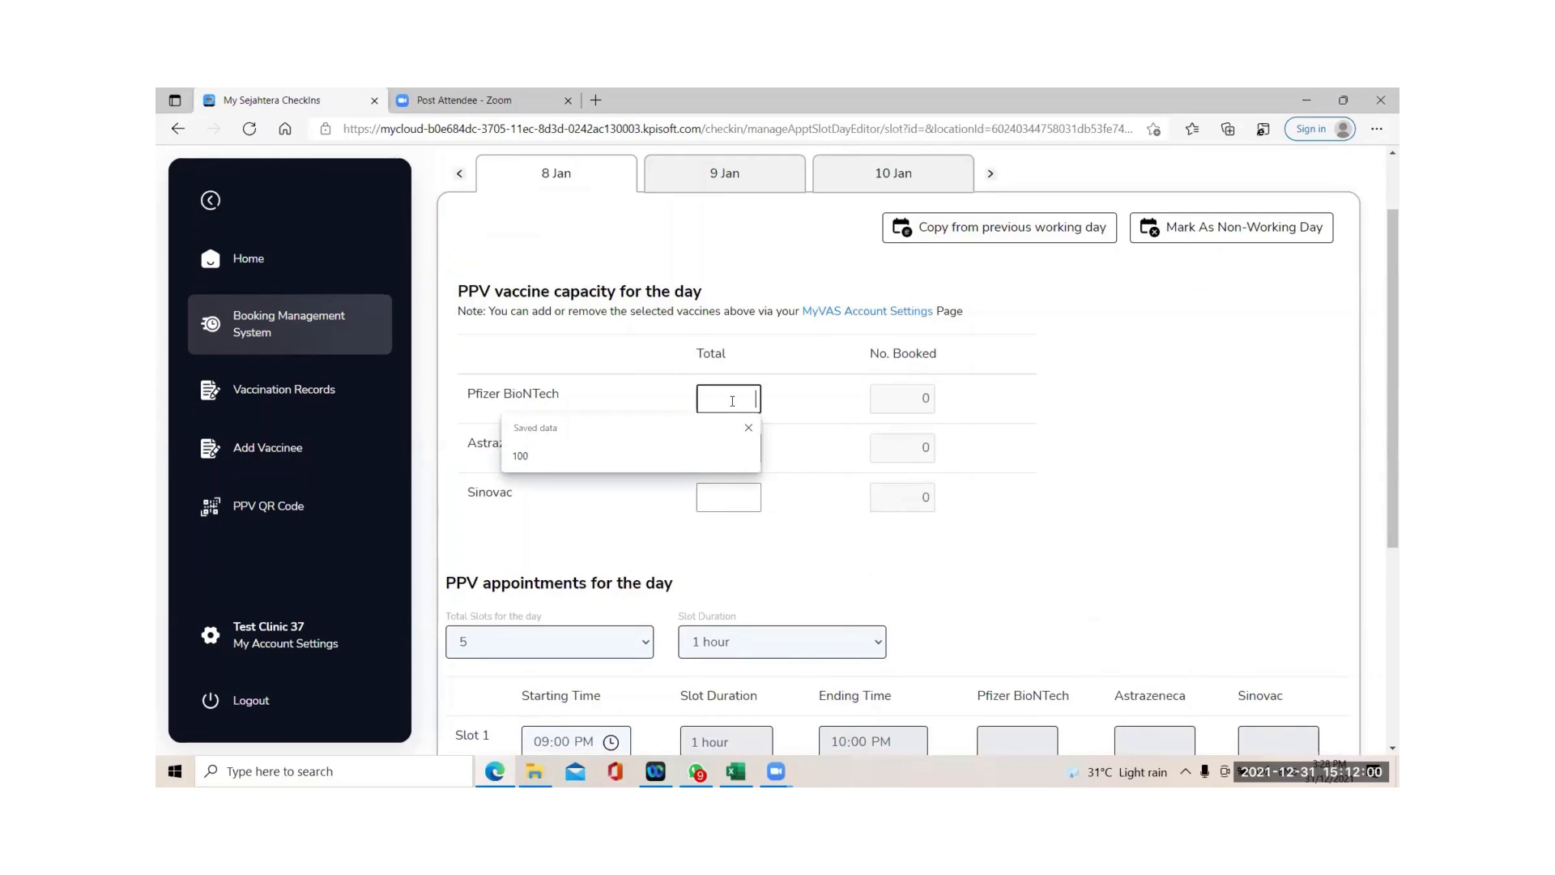
left_click(749, 429)
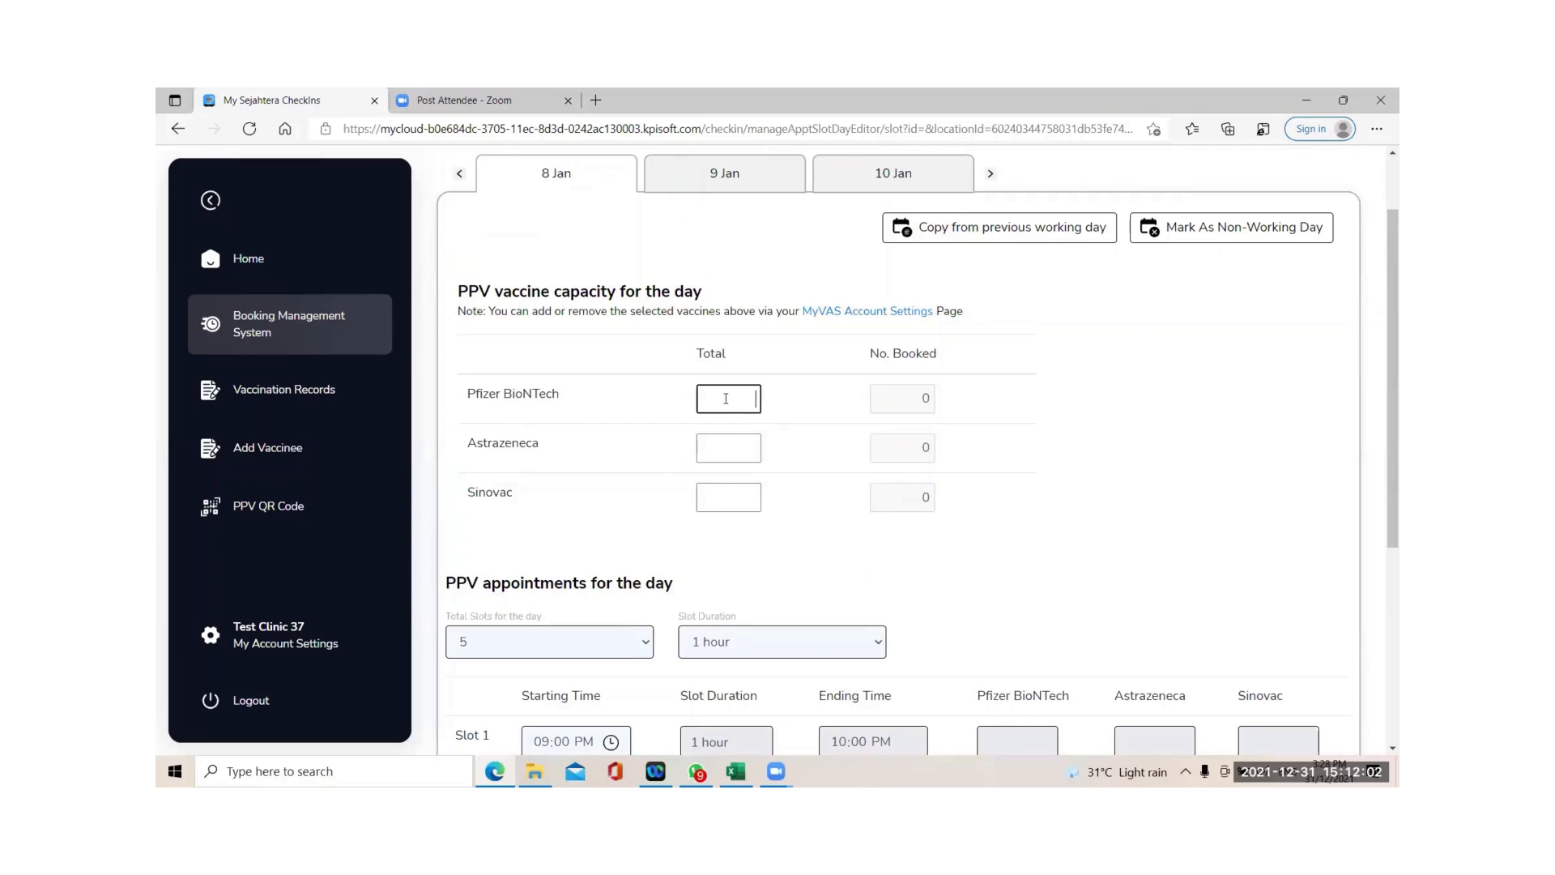
type("100")
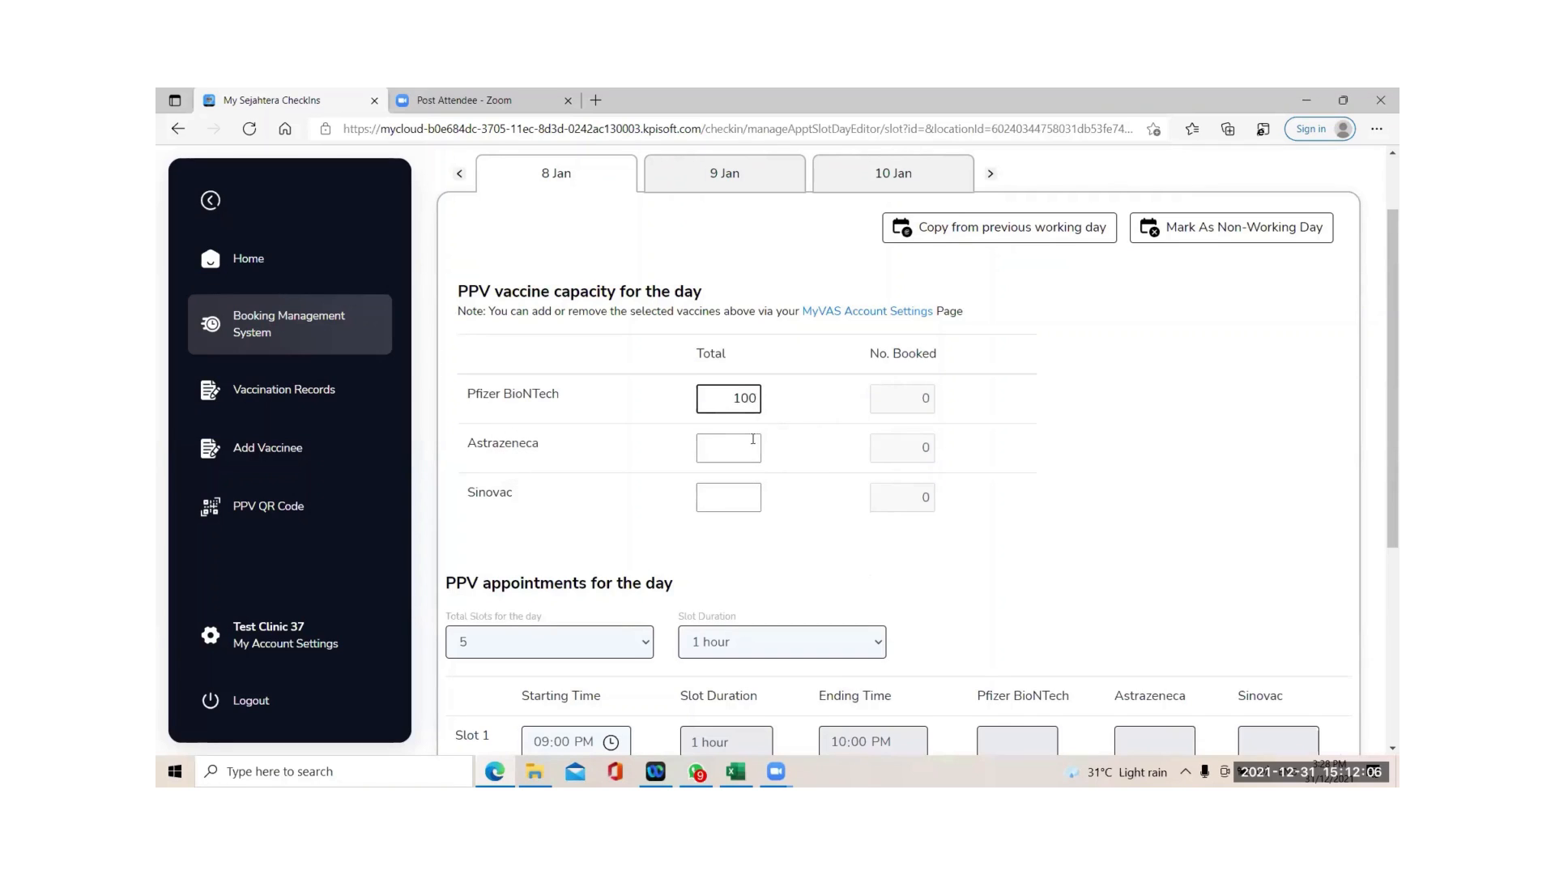
left_click(756, 438)
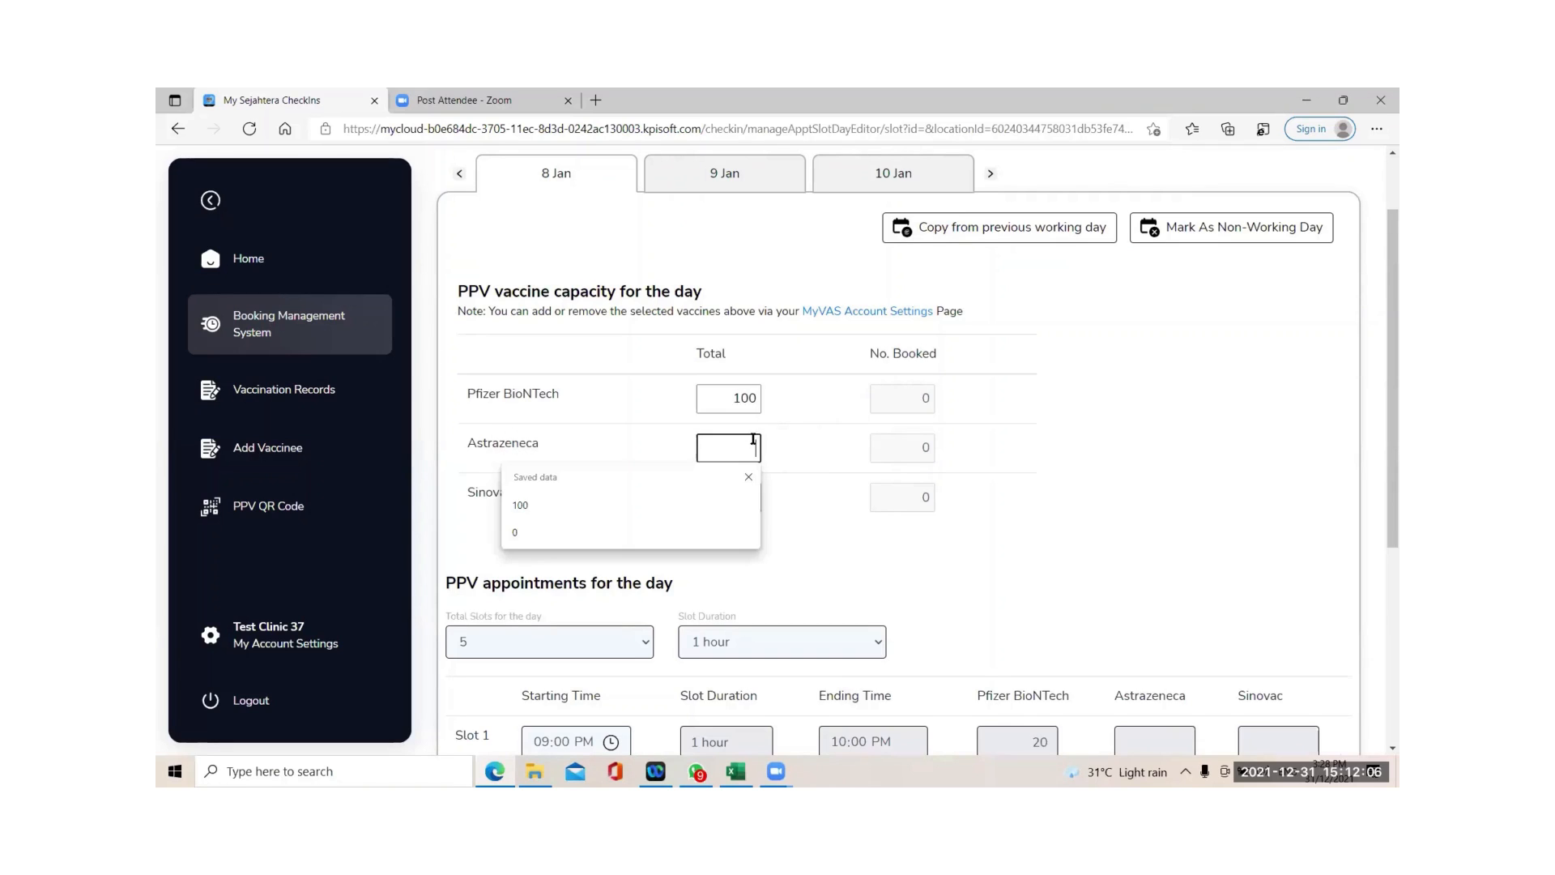
type("100")
left_click(730, 496)
type("100")
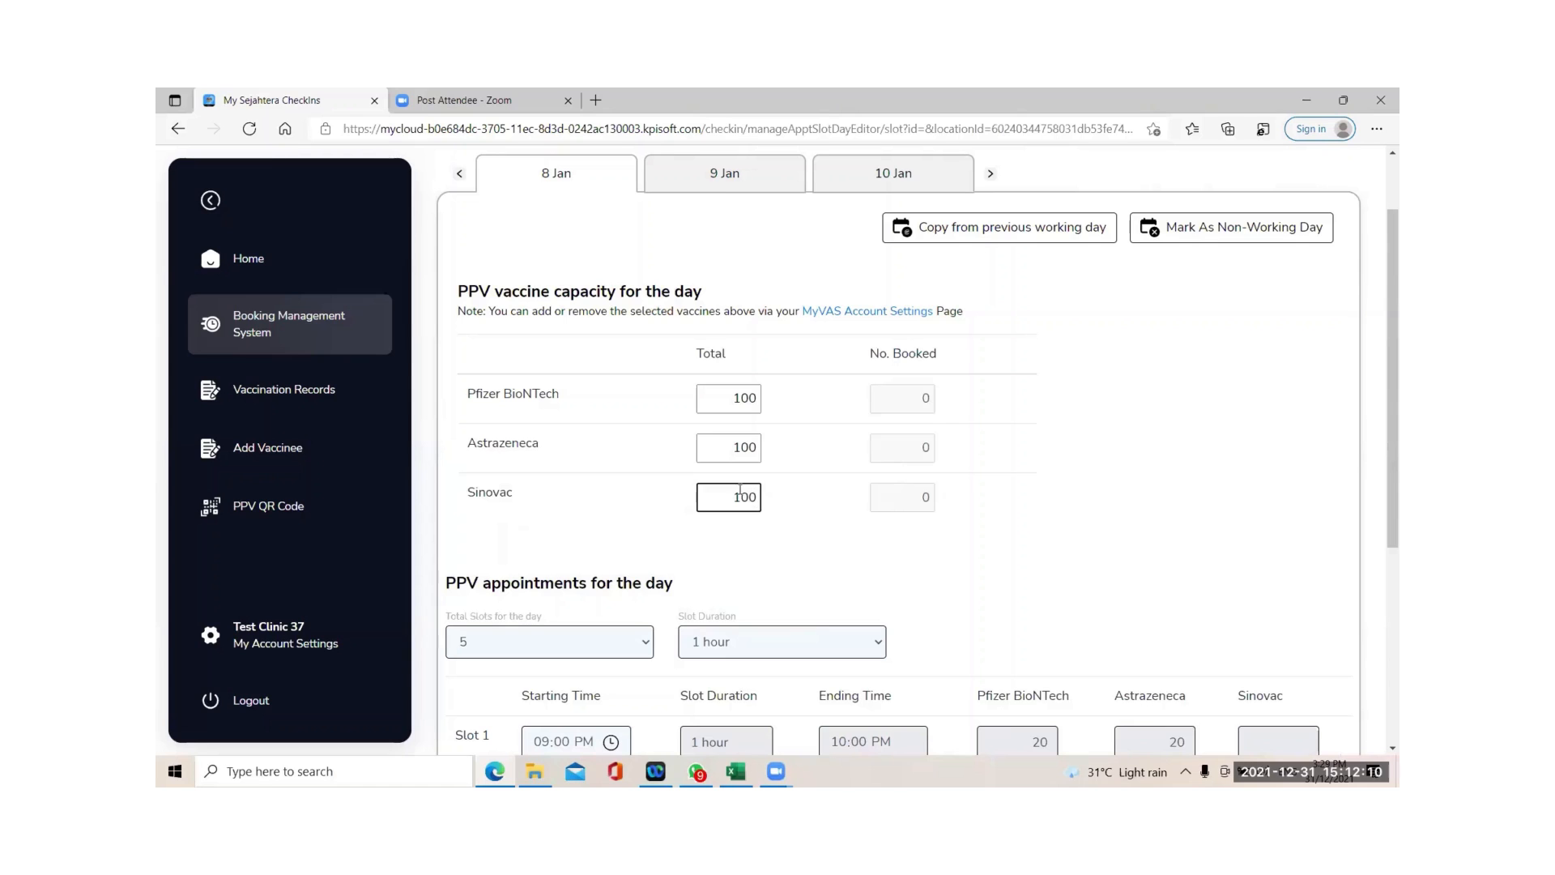
left_click(1019, 551)
scroll(1017, 541, "down", 3)
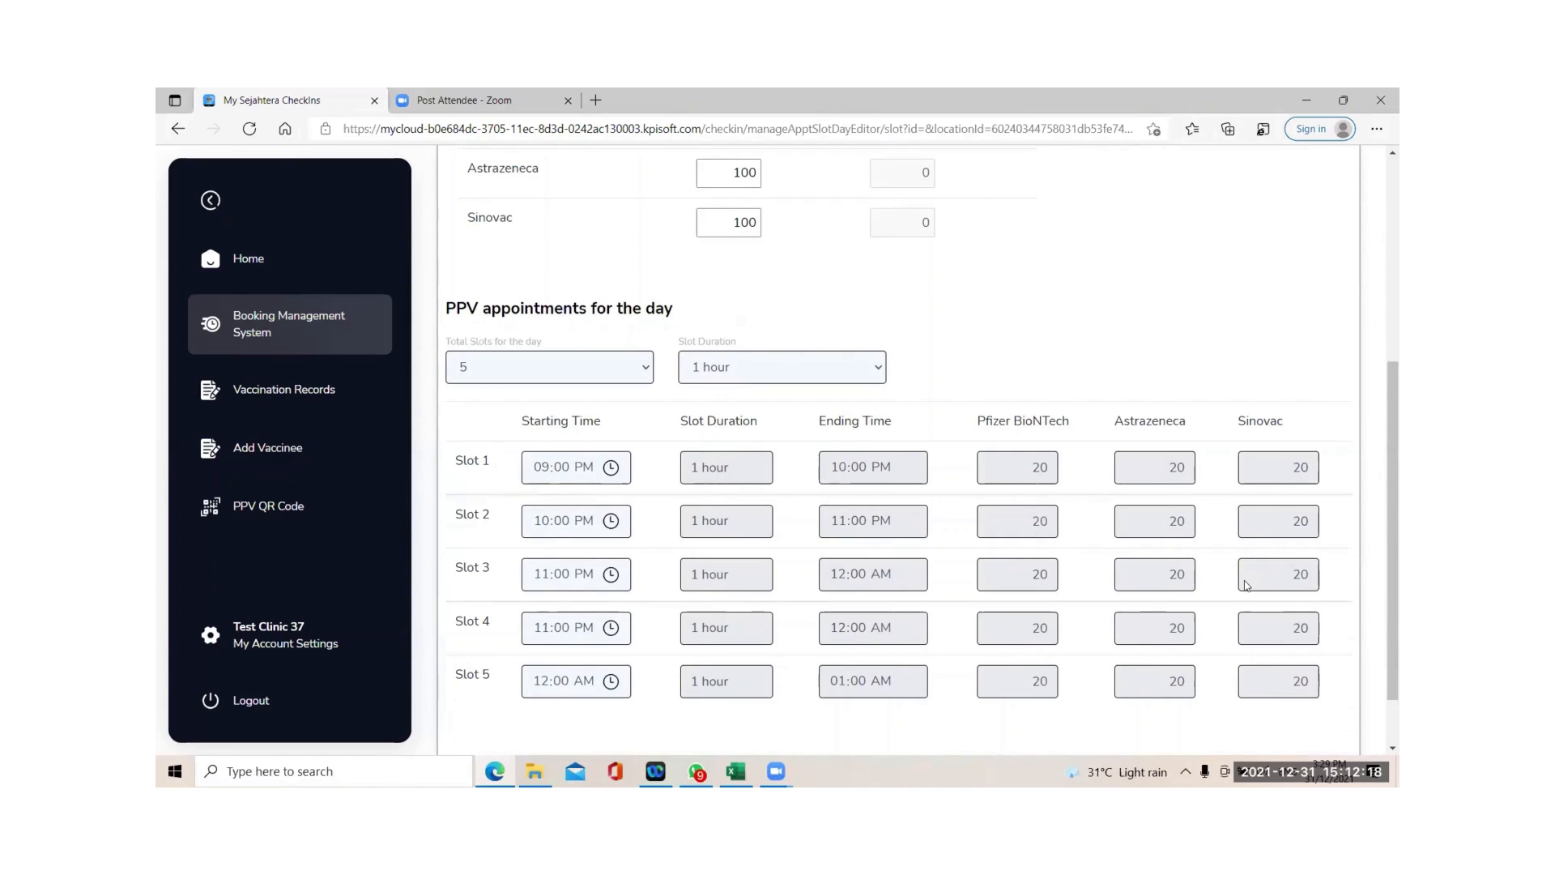
Try 6 one-hour slots on 8 Jan with Slot 5 starting at 01:00.
left_click(647, 375)
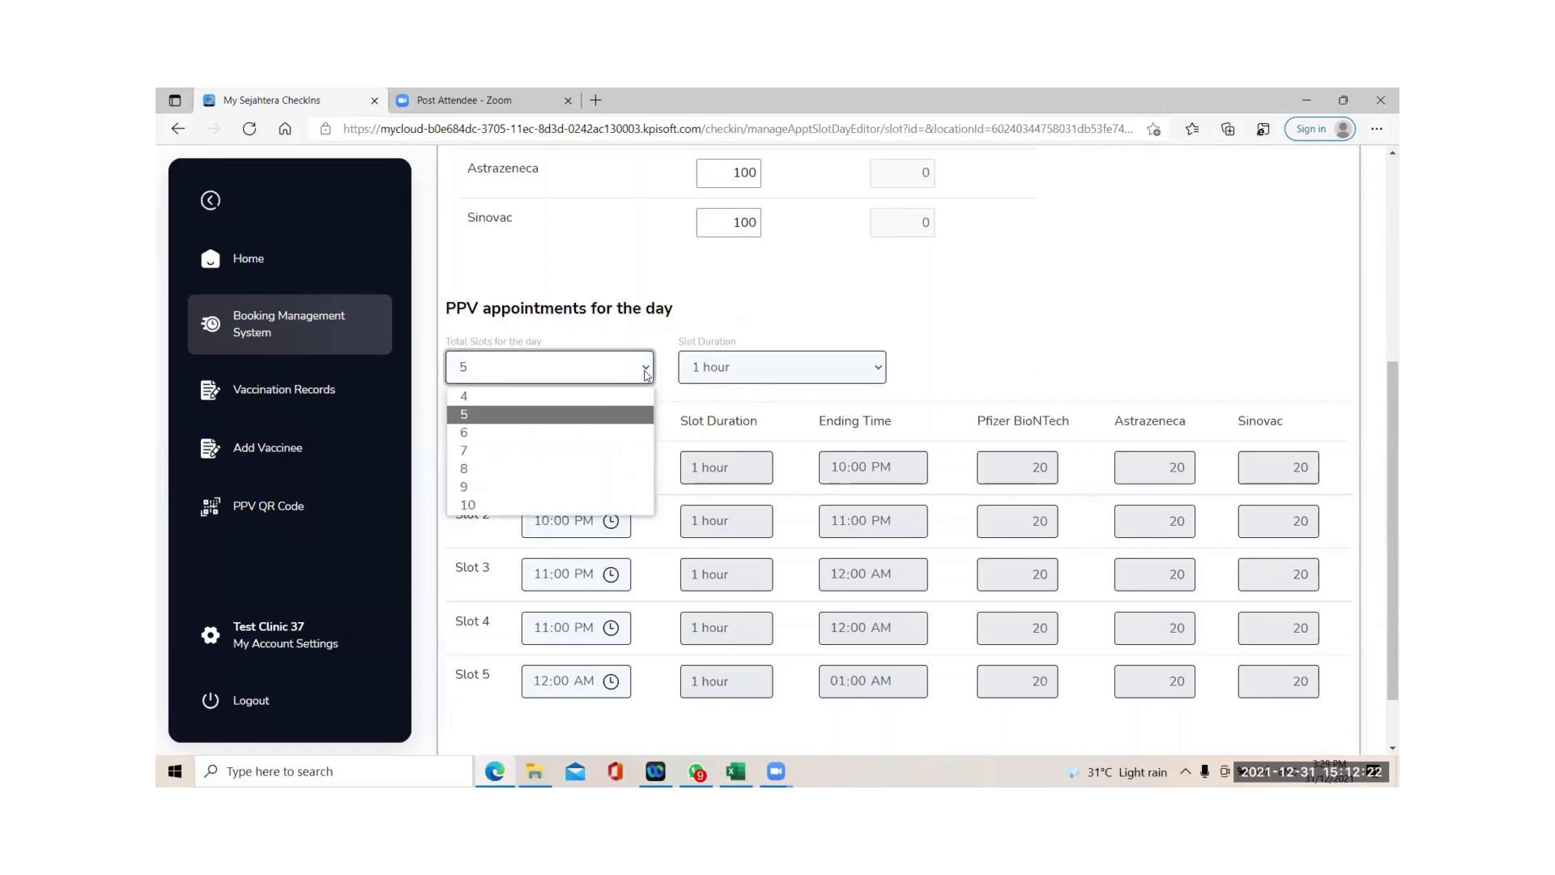
left_click(580, 427)
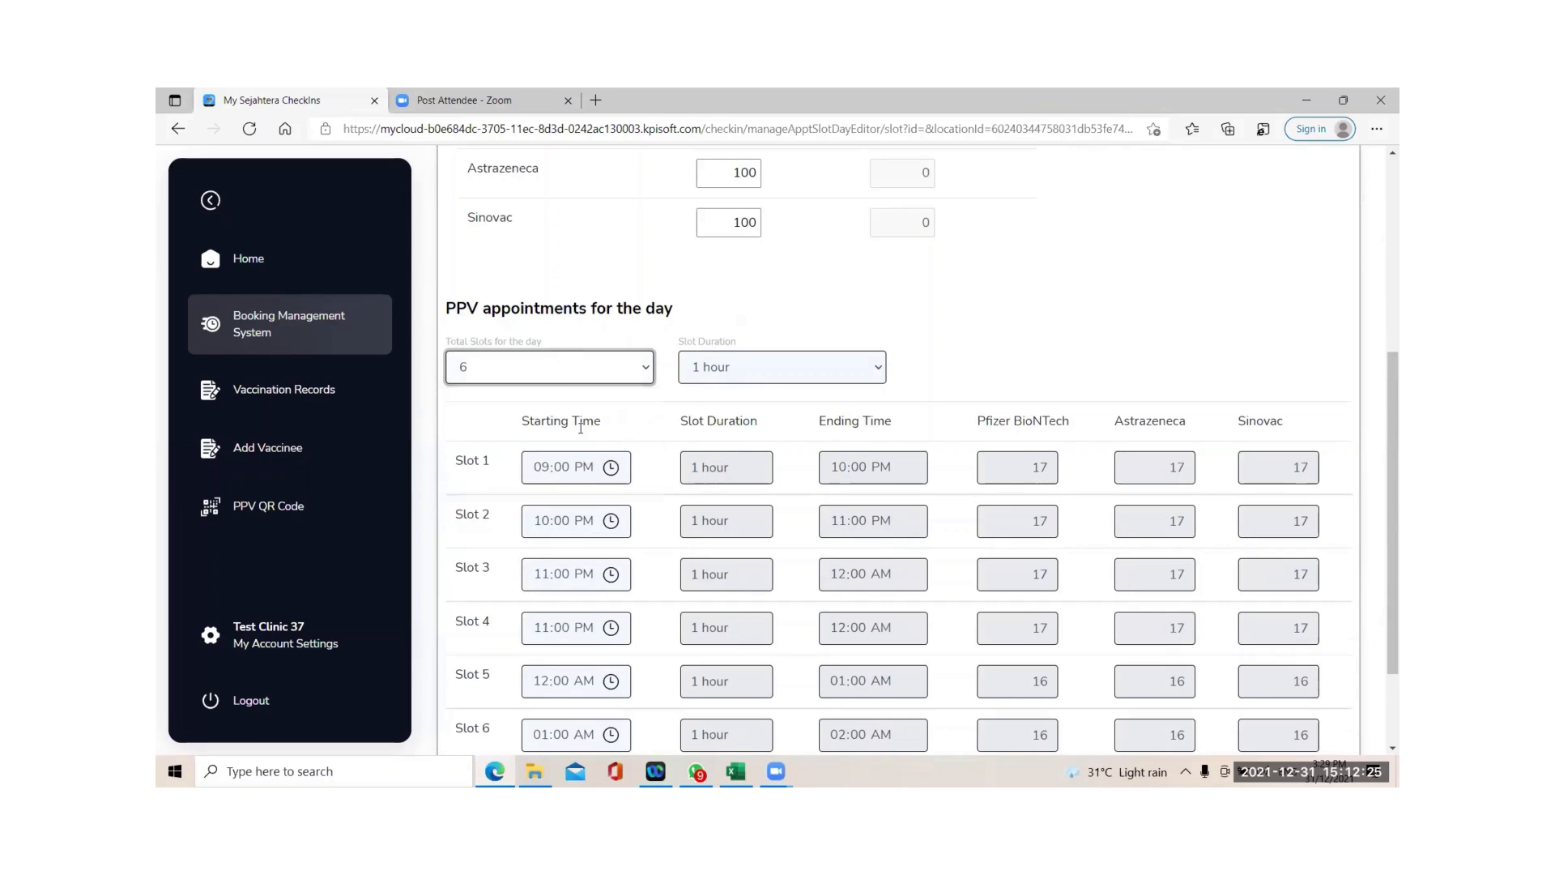
left_click(810, 377)
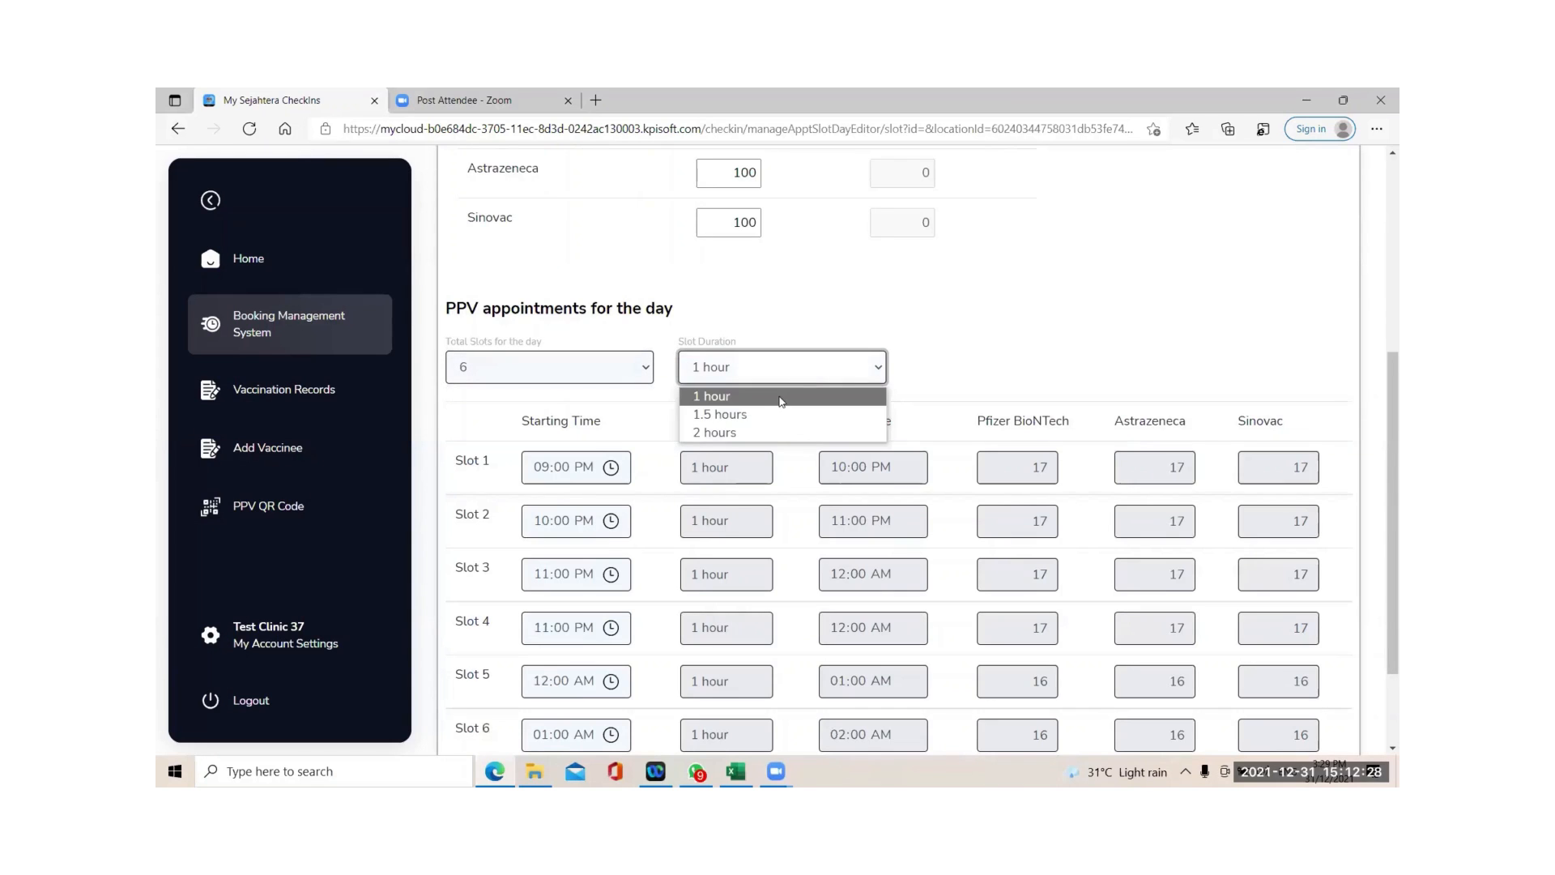
left_click(798, 397)
scroll(789, 428, "down", 1)
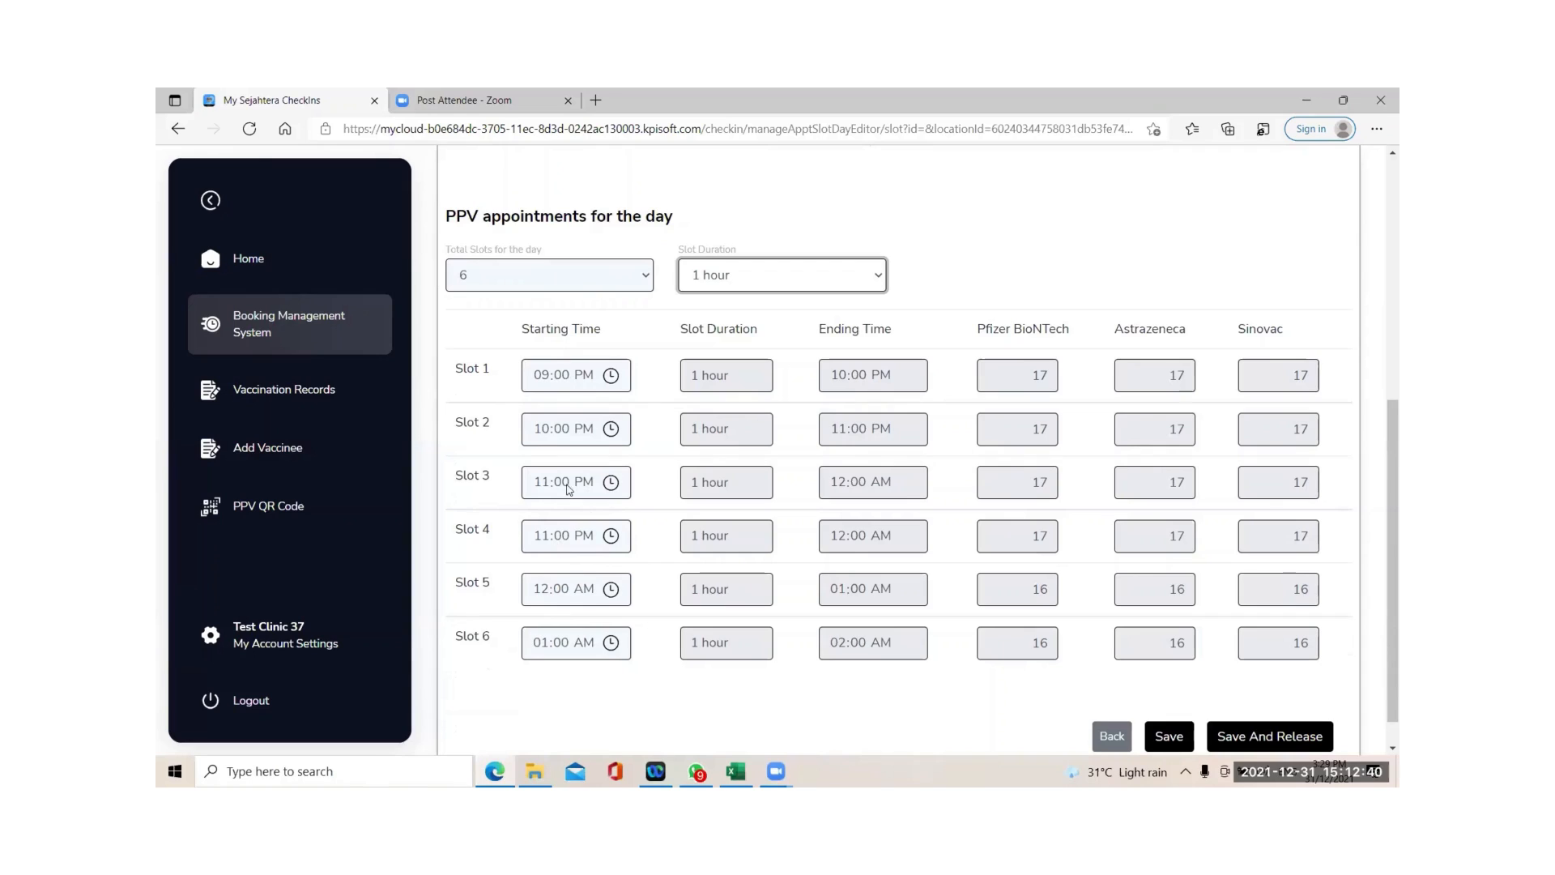
left_click(544, 589)
type("01:00")
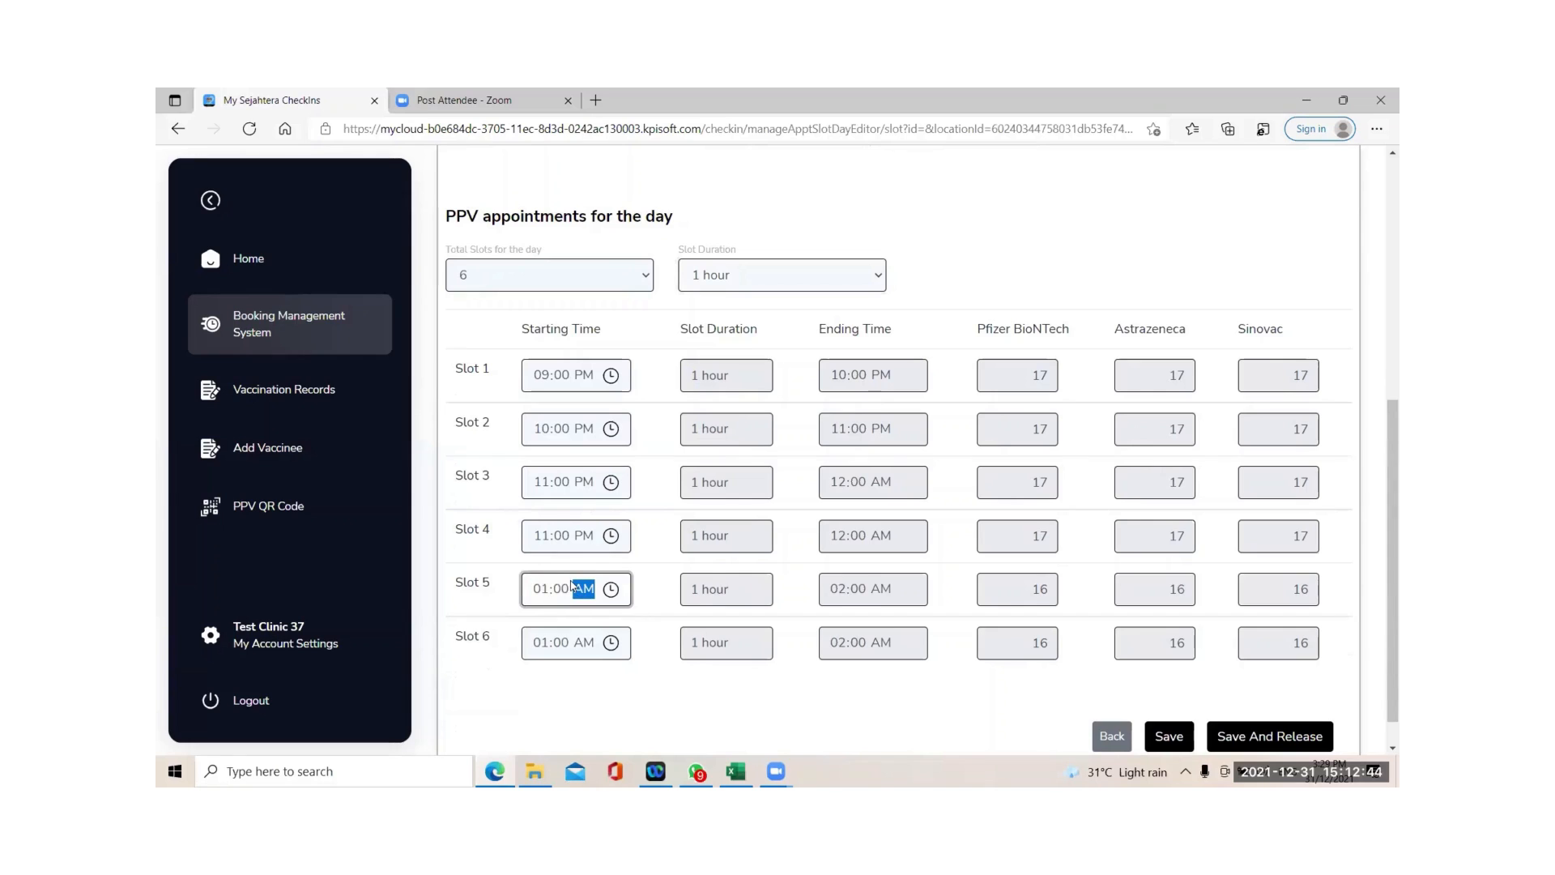
left_click(559, 640)
left_click(566, 644)
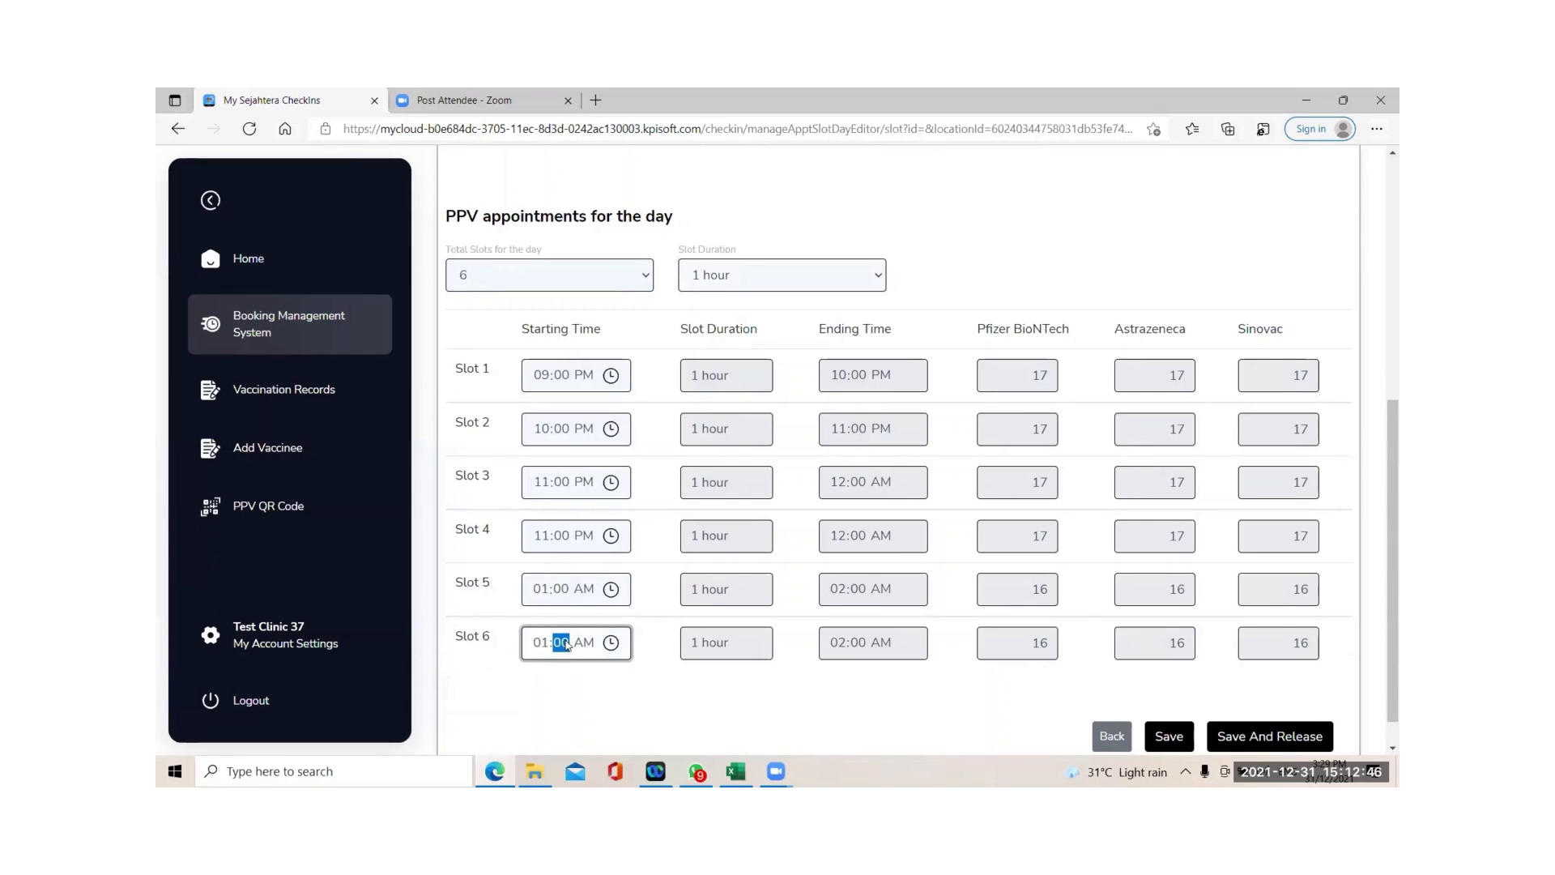
Revert 8 Jan to 5 slots and set Slot 4's start to 12:00 PM.
left_click(522, 273)
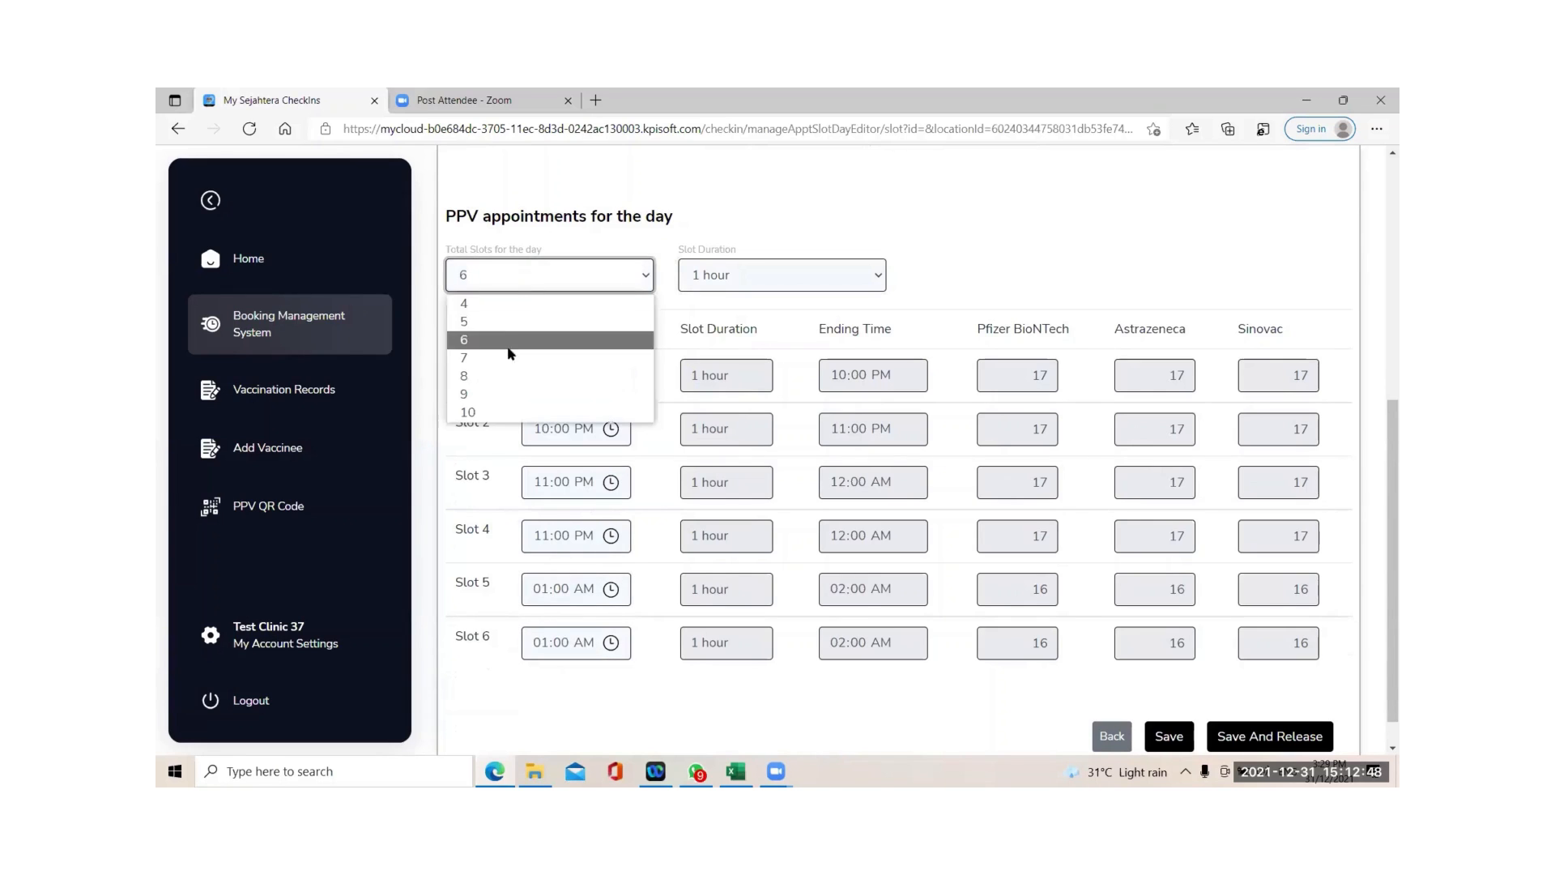
left_click(504, 327)
left_click(547, 551)
type("1200")
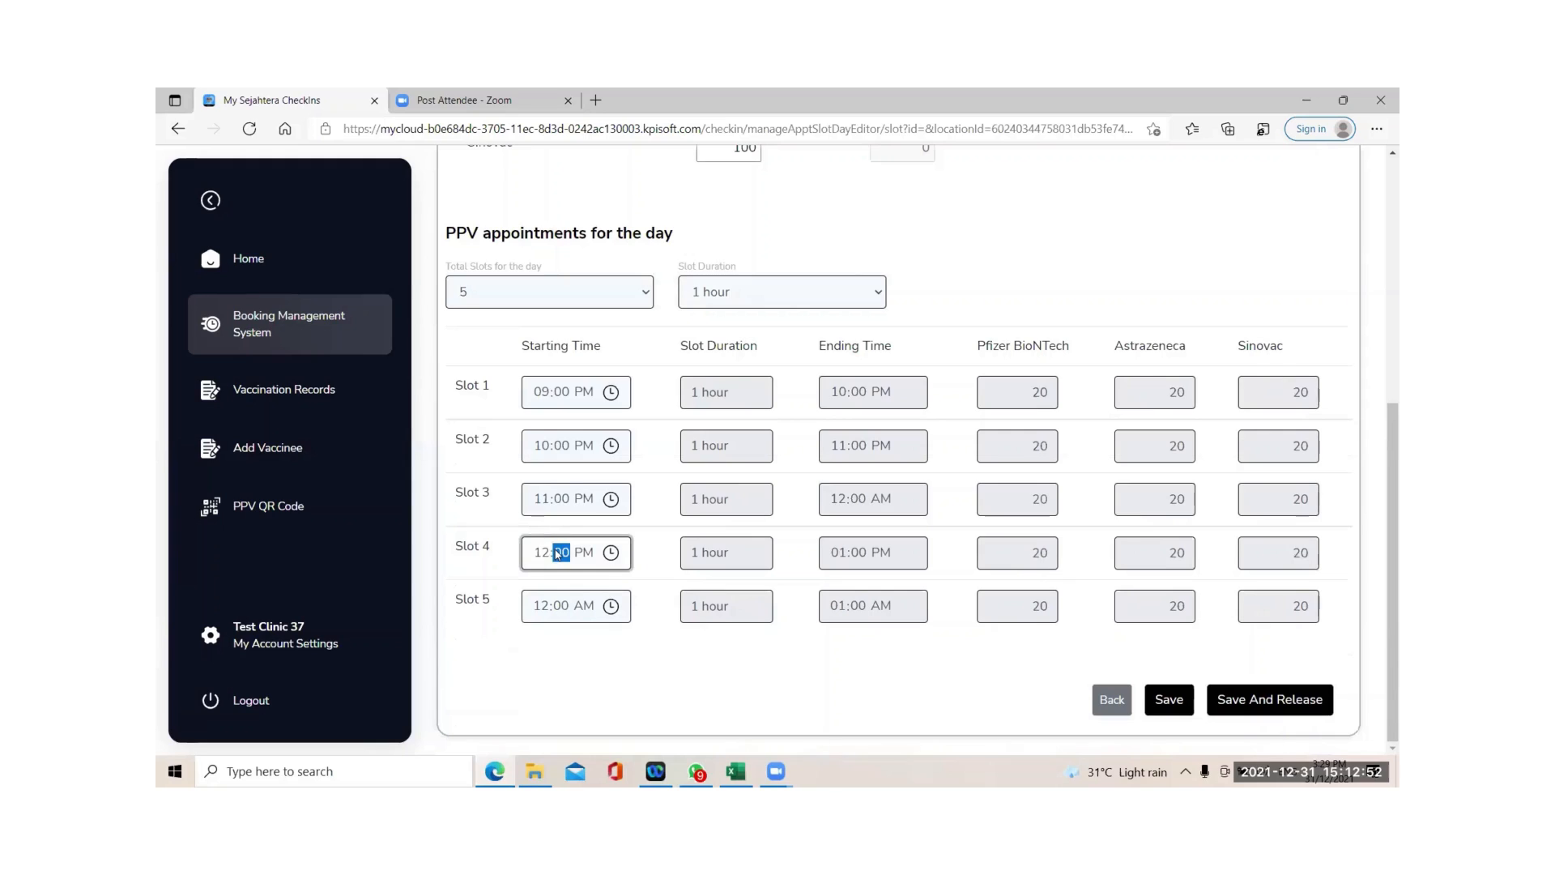
left_click(565, 609)
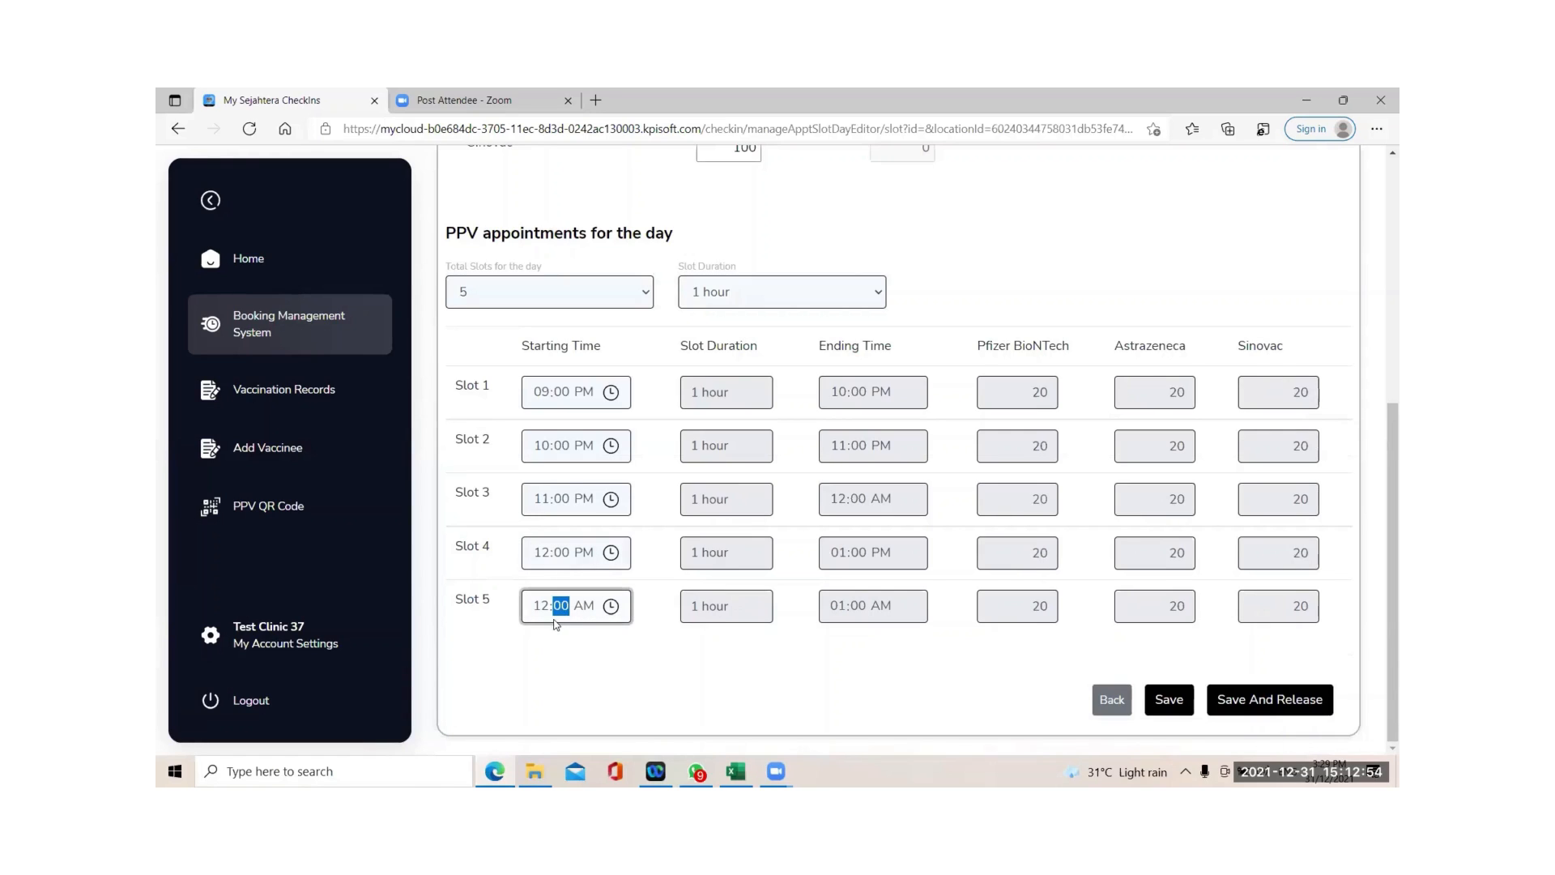
left_click(541, 612)
scroll(724, 488, "up", 1)
scroll(972, 494, "down", 1)
Save the 8 Jan schedule and dismiss the slot overlap error.
left_click(1167, 711)
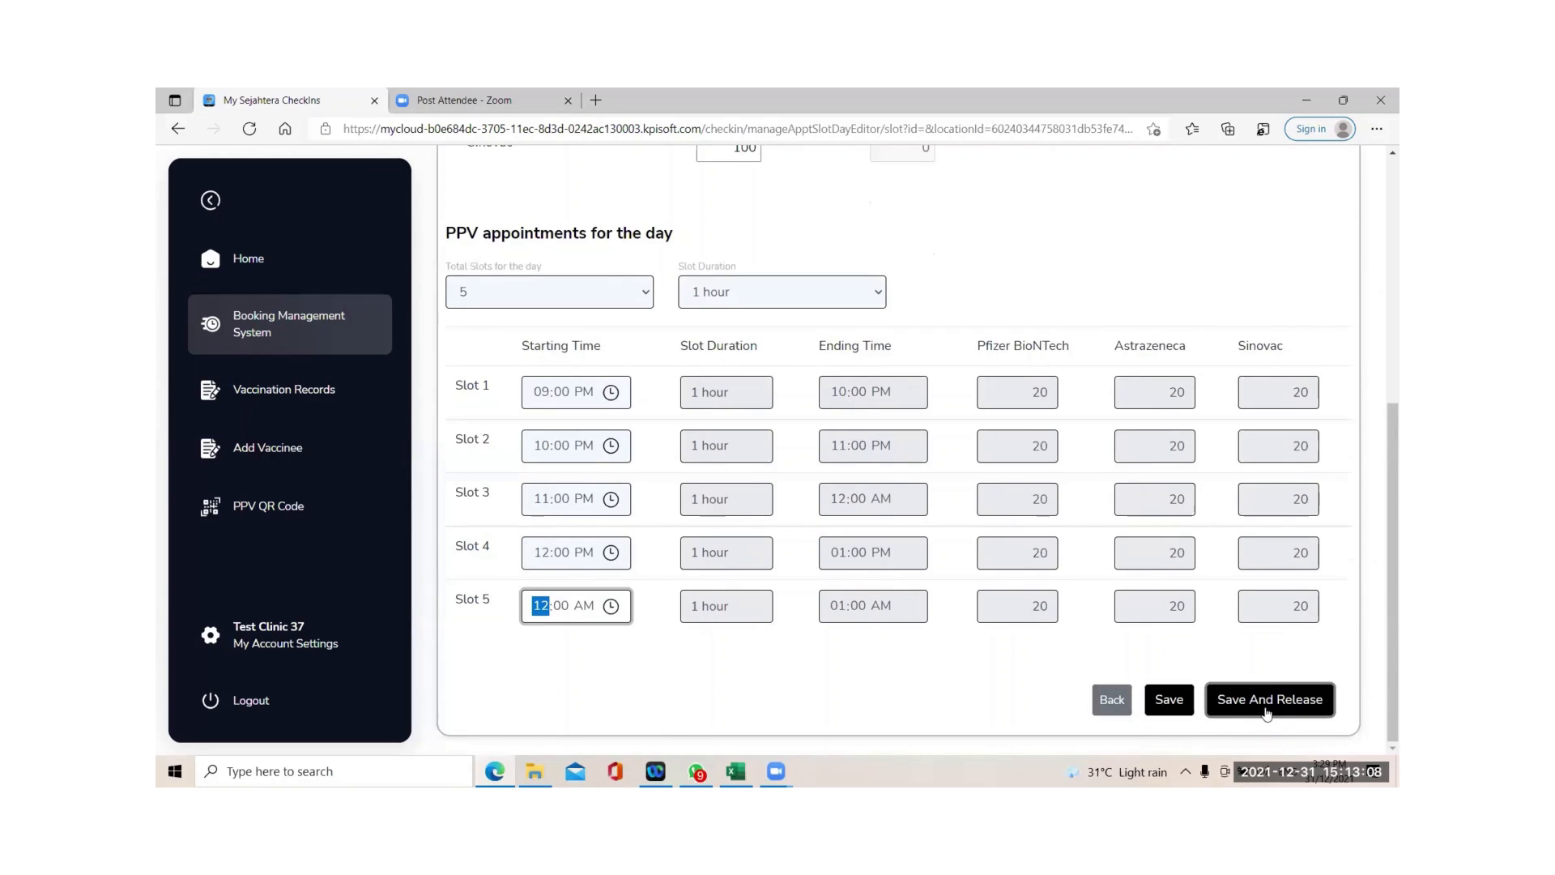
left_click(1175, 701)
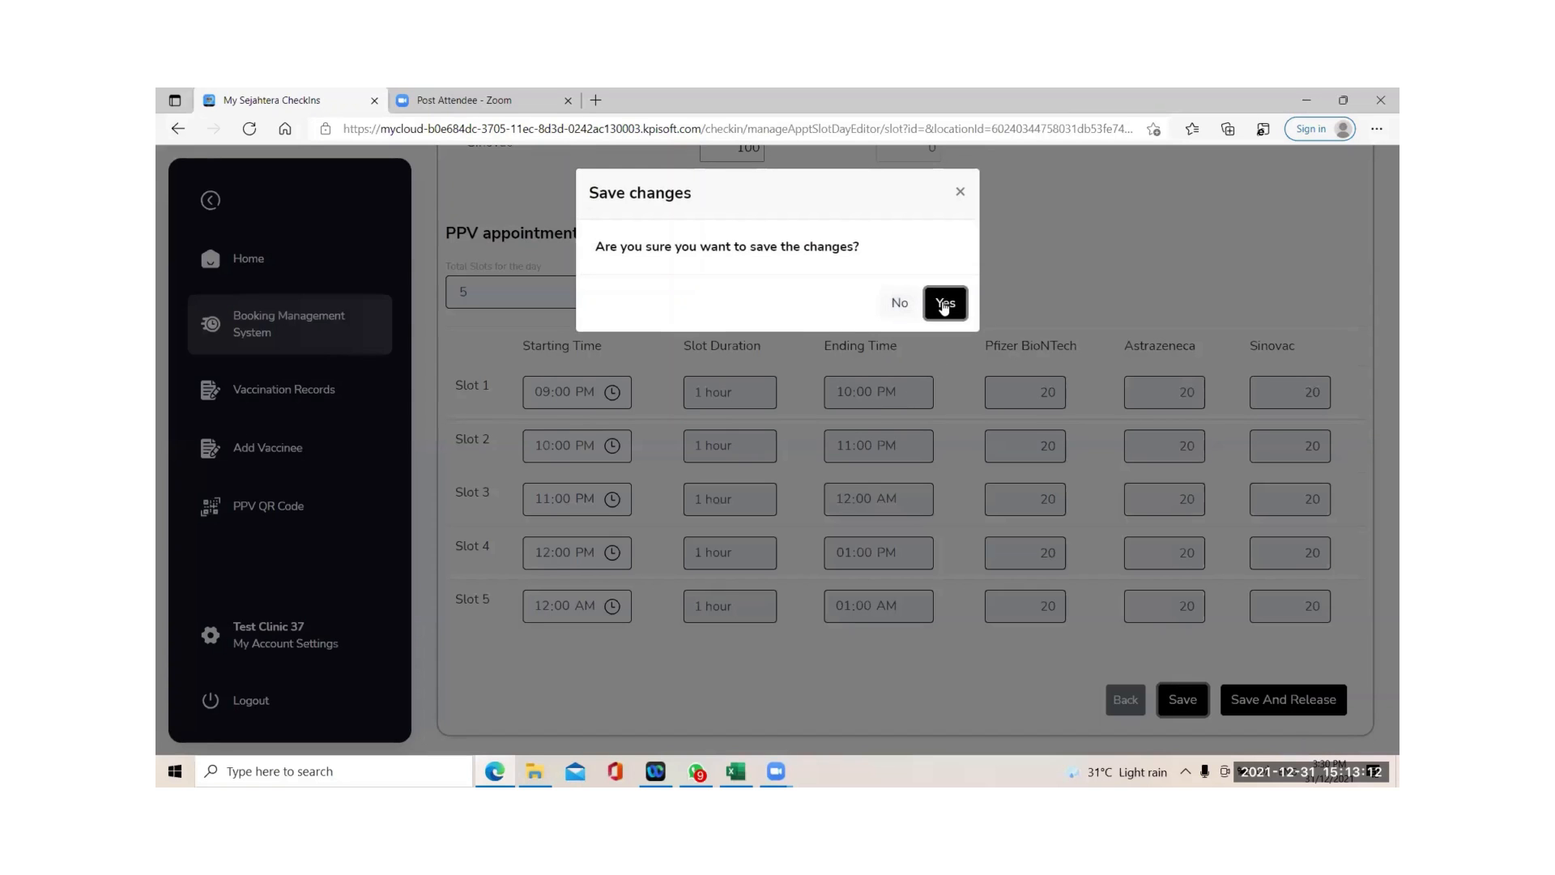
left_click(942, 303)
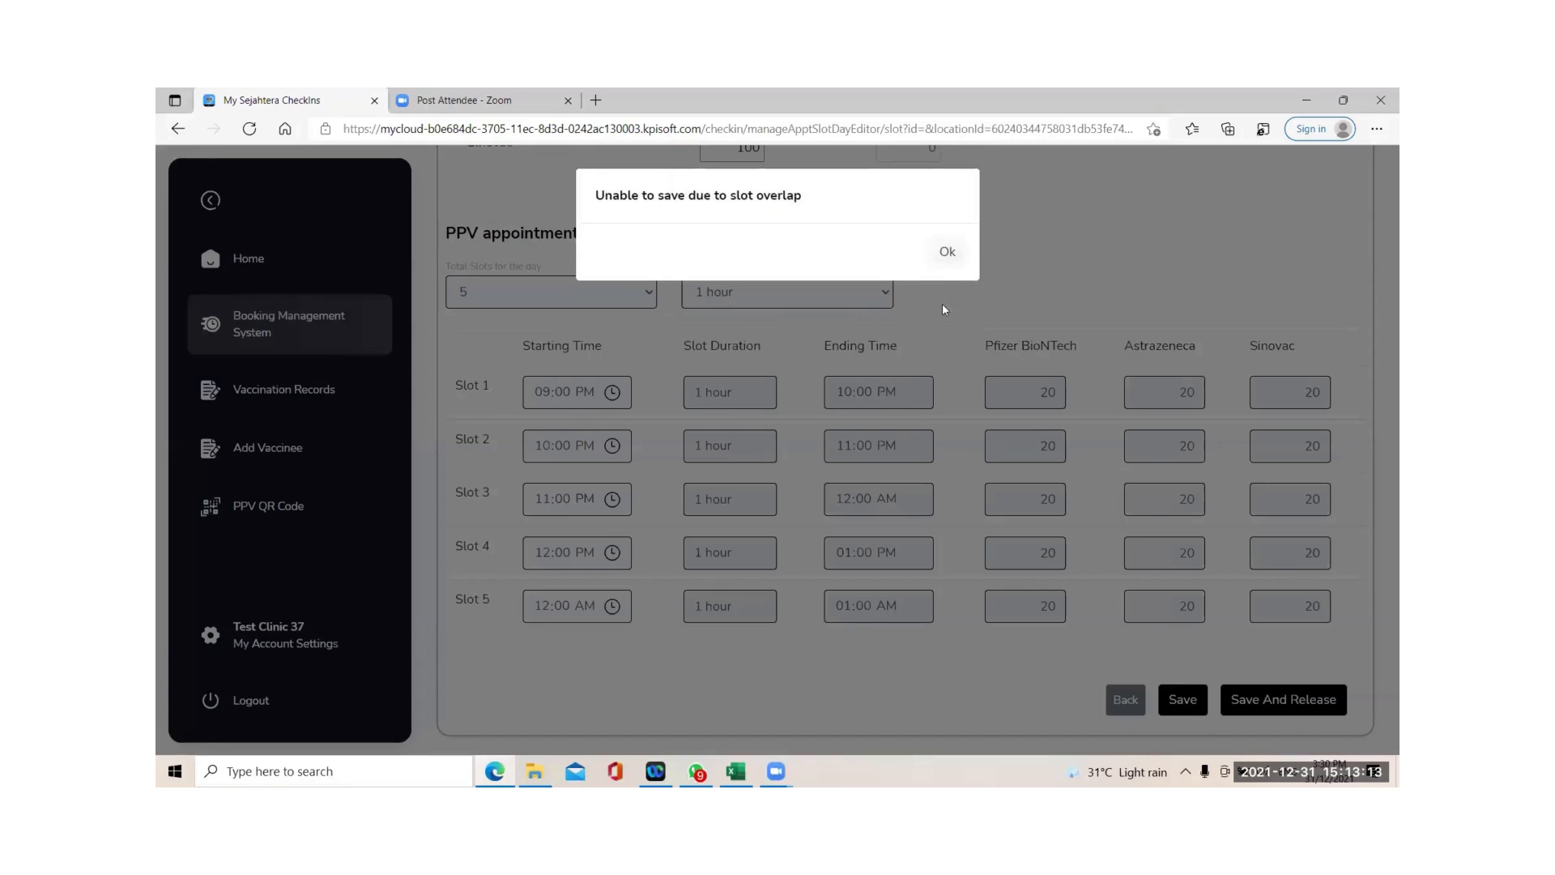
left_click(948, 253)
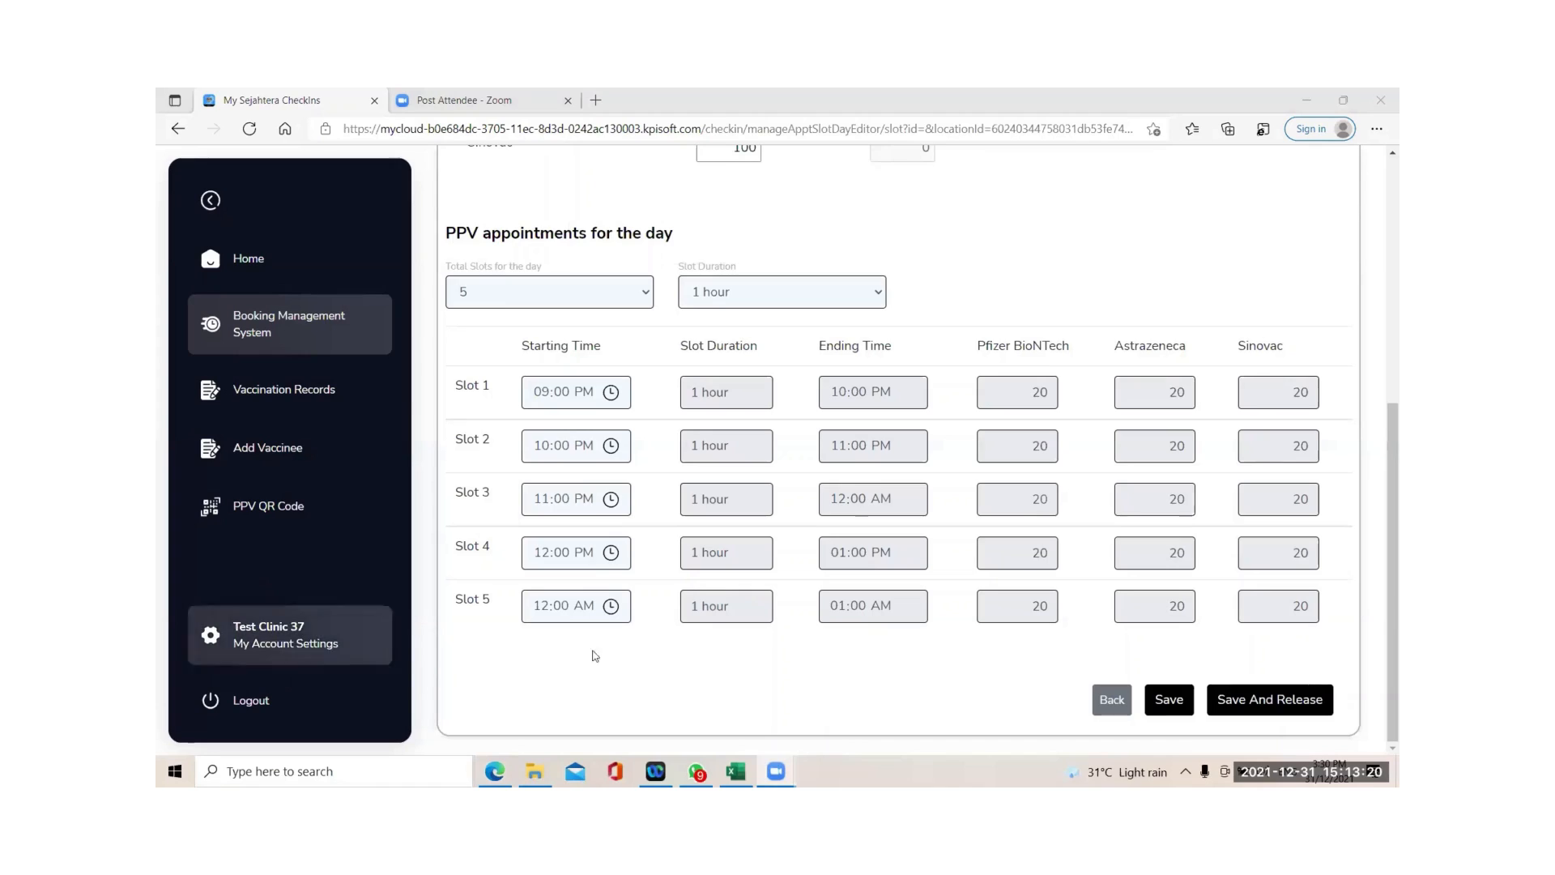
left_click(559, 615)
Cut 8 Jan to 4 slots with Slot 4 starting 12:00 PM, save, and return to the calendar.
left_click(554, 551)
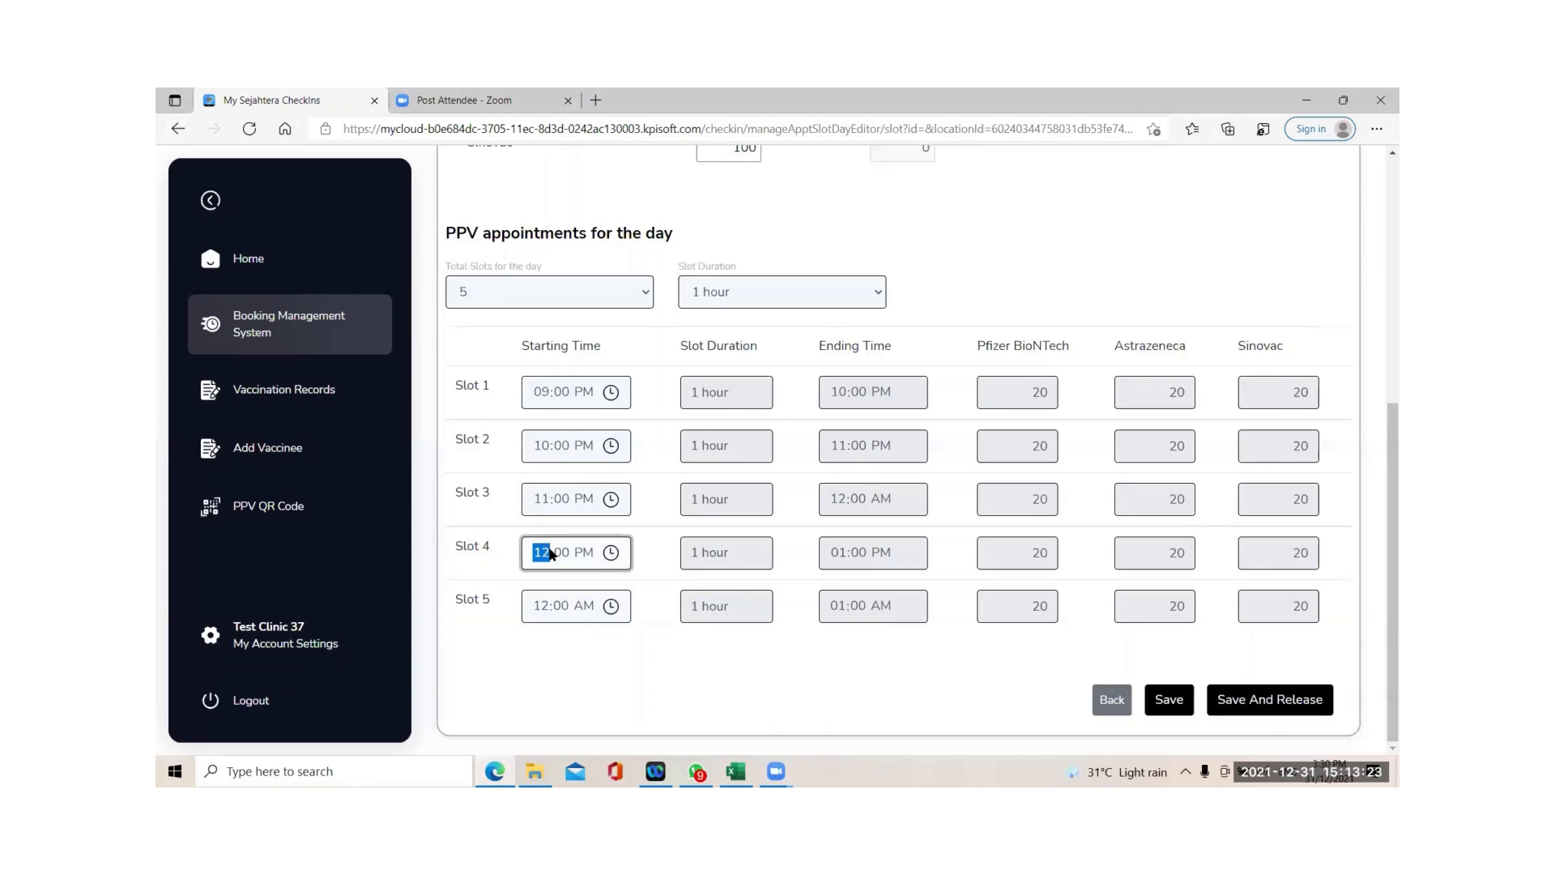
left_click(582, 303)
left_click(530, 318)
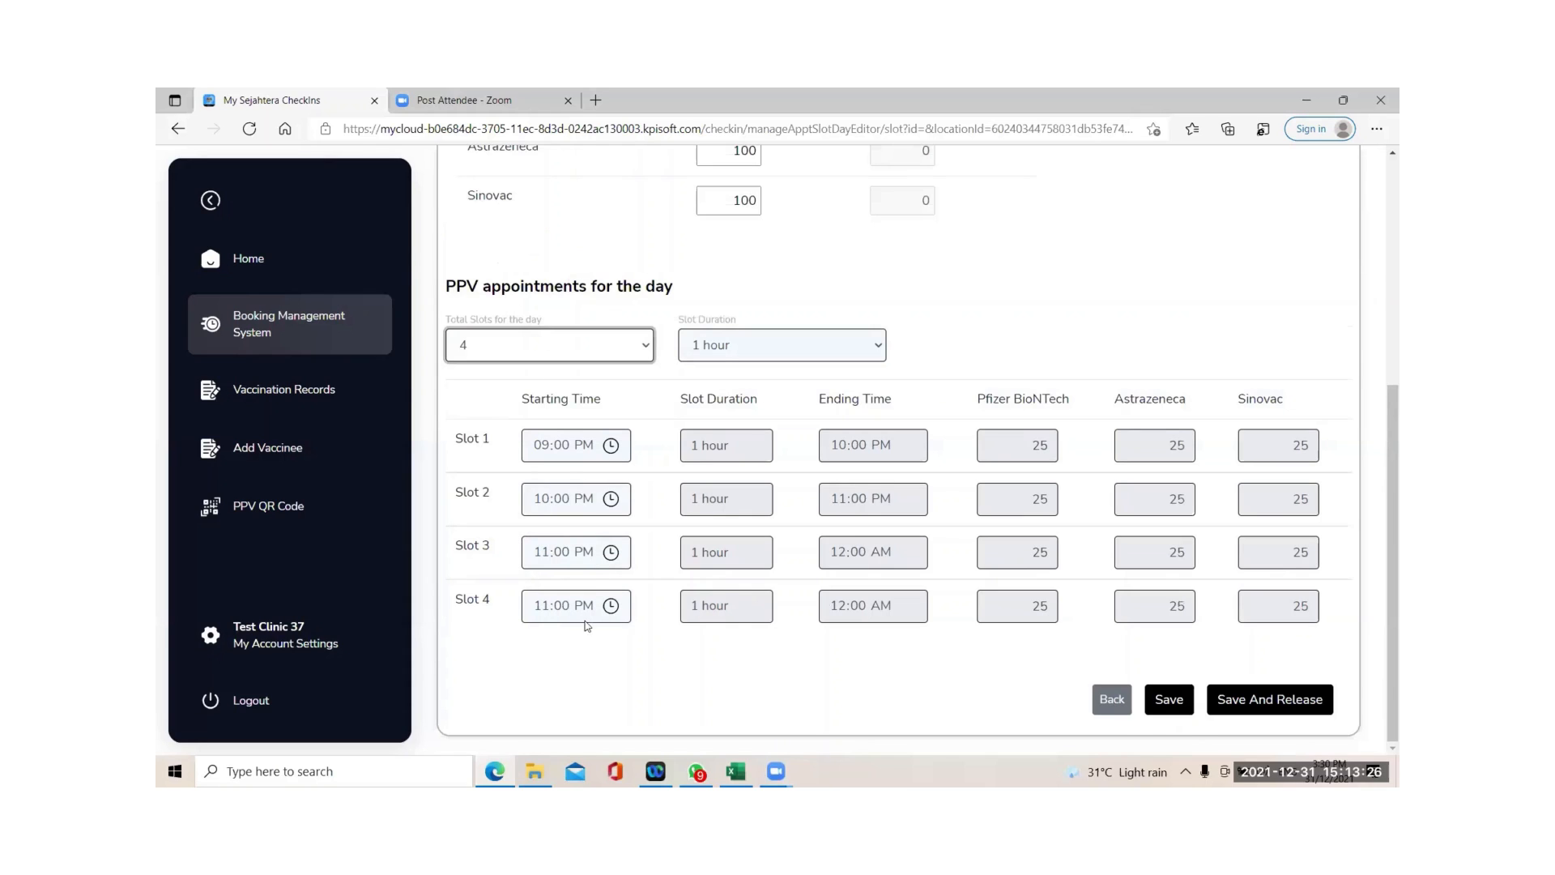
left_click(536, 609)
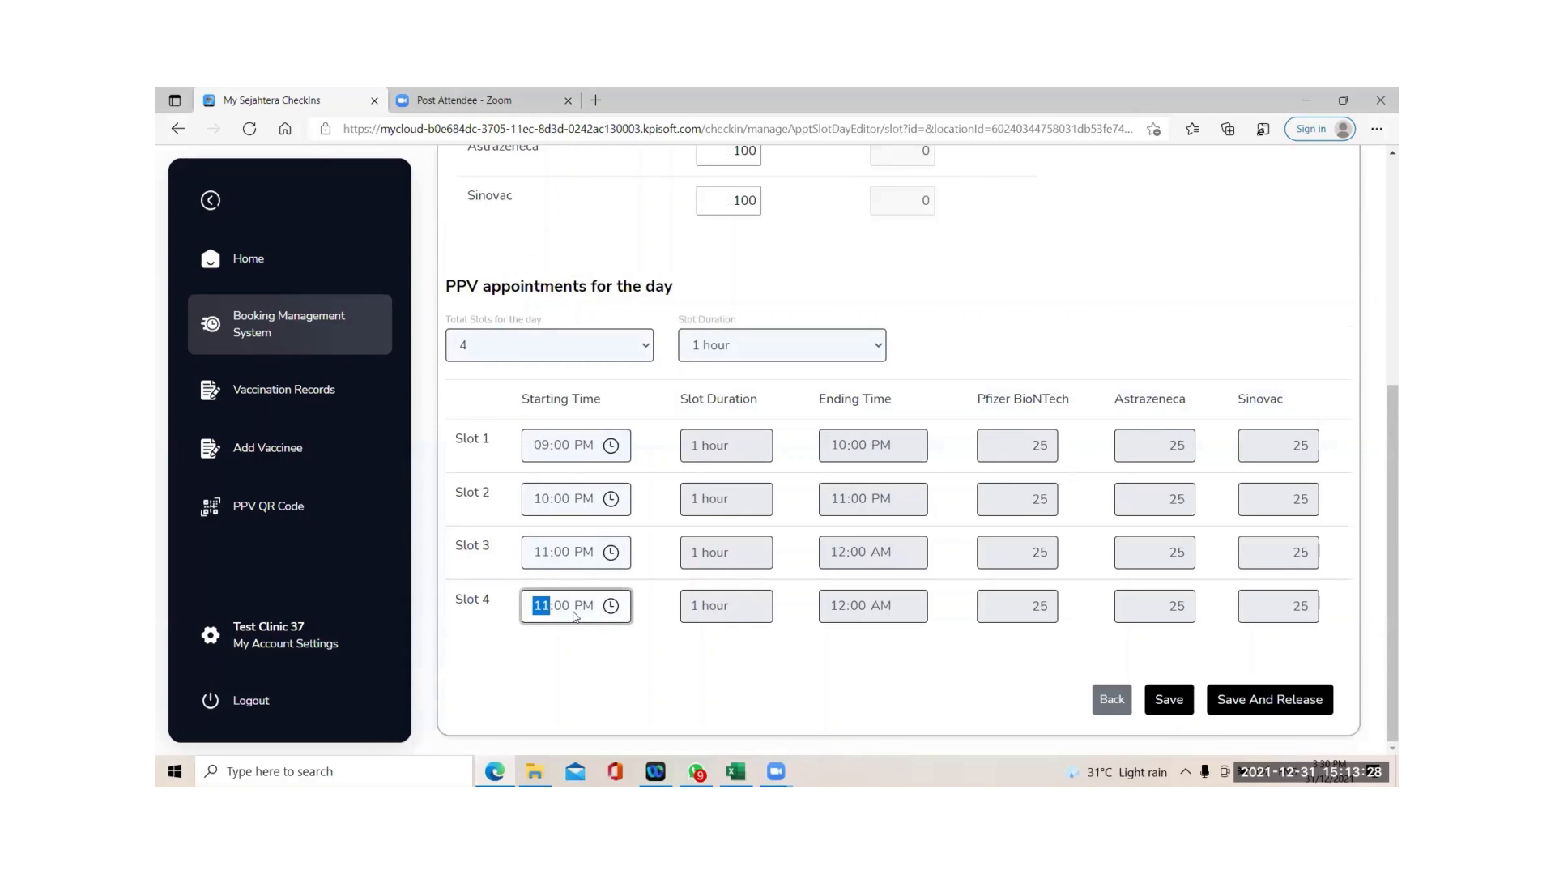
type("12")
left_click(604, 676)
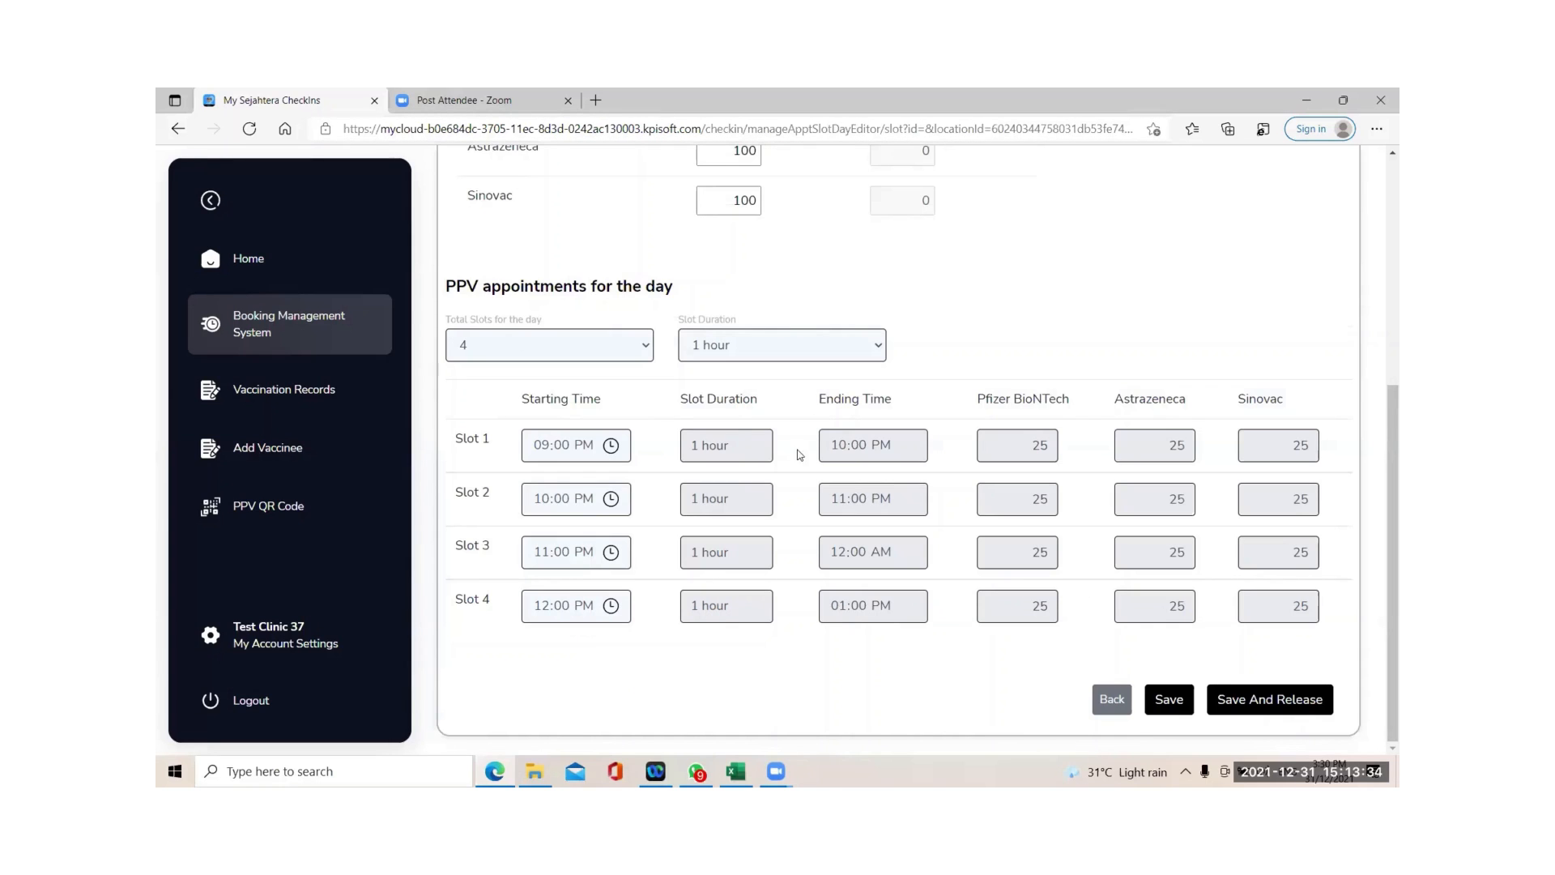
left_click(1171, 702)
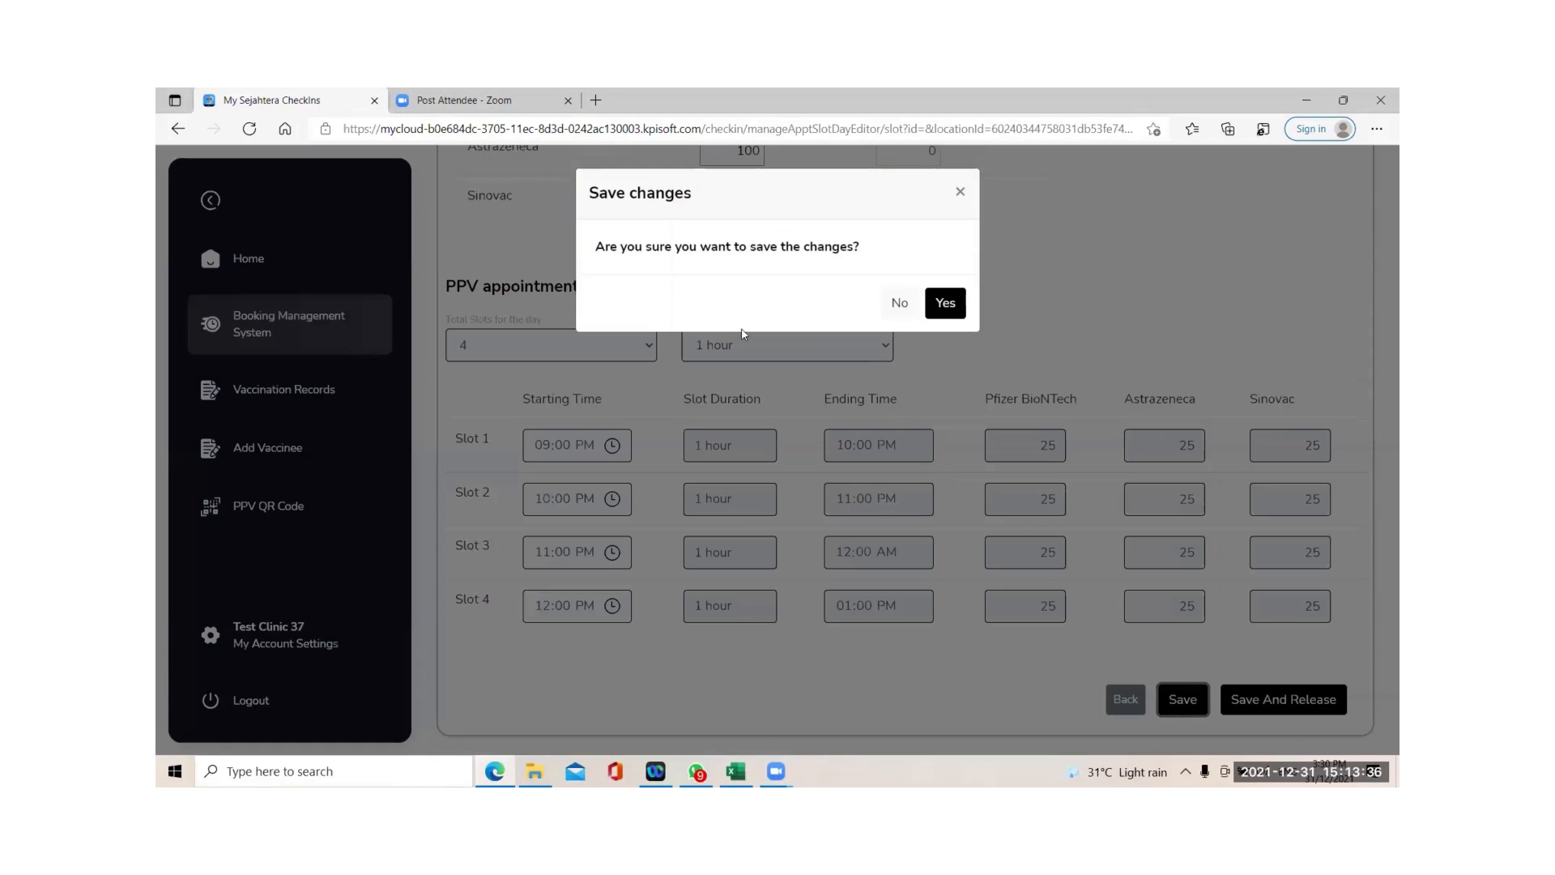
left_click(943, 309)
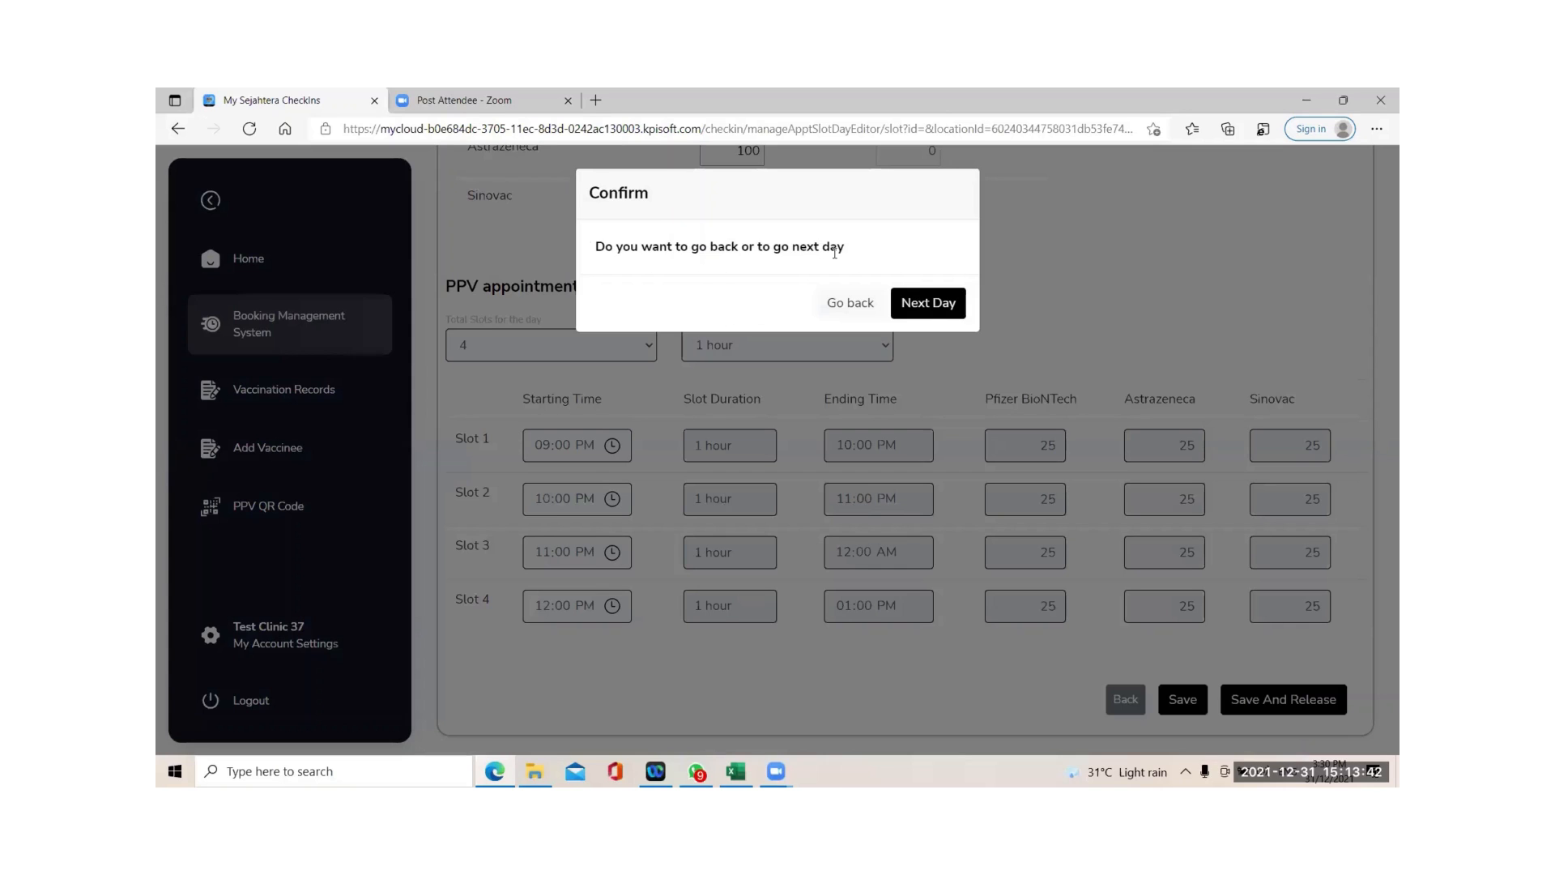
left_click(856, 304)
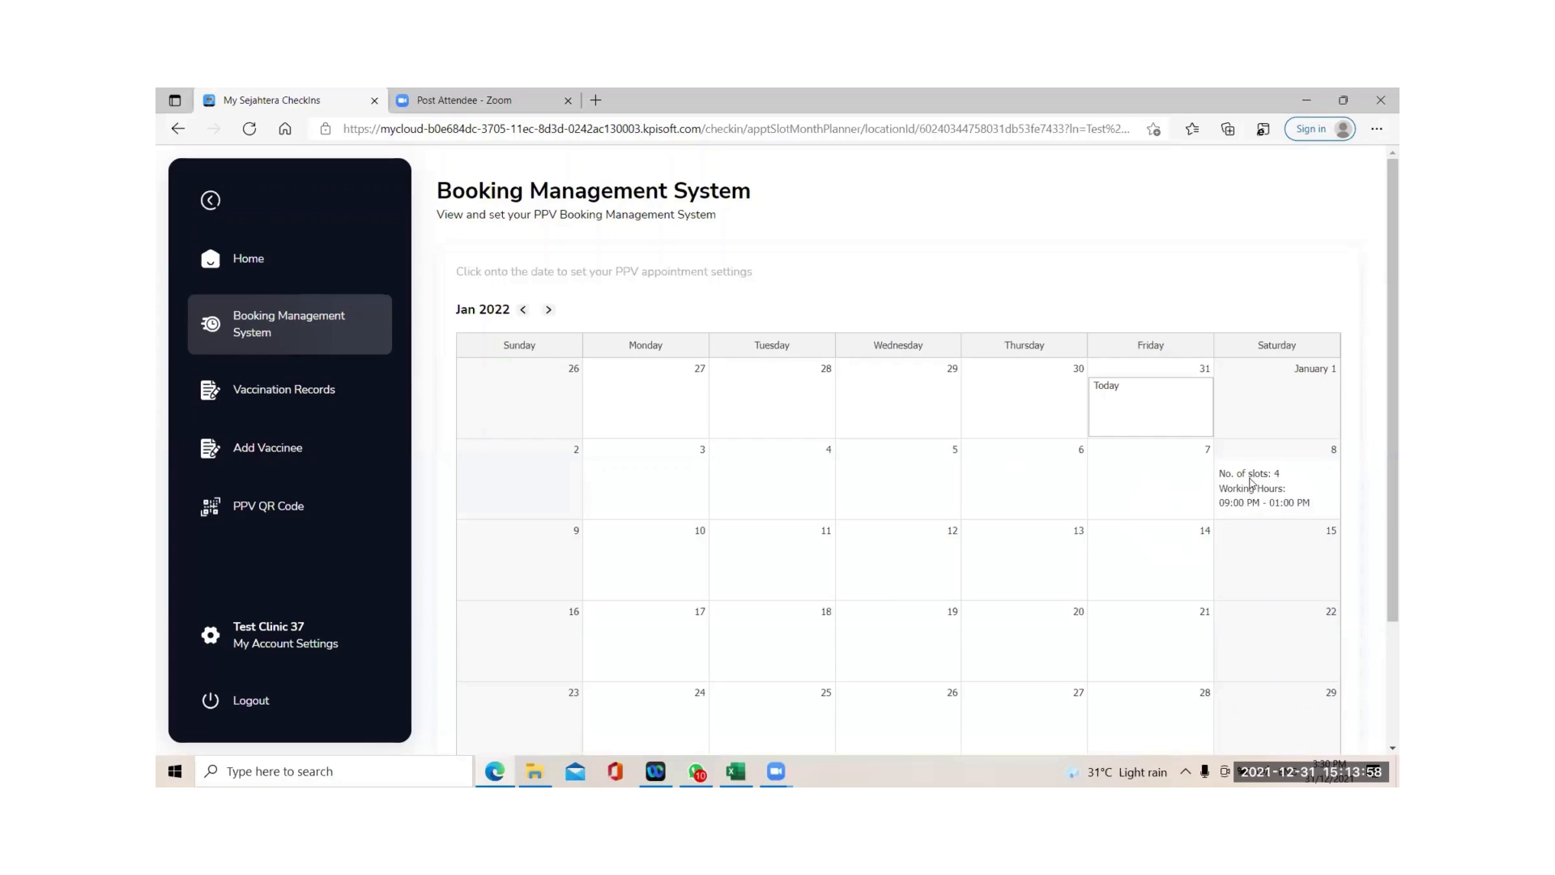
Save and release 8 Jan's four slots, then reopen its now read-only day editor.
left_click(1257, 498)
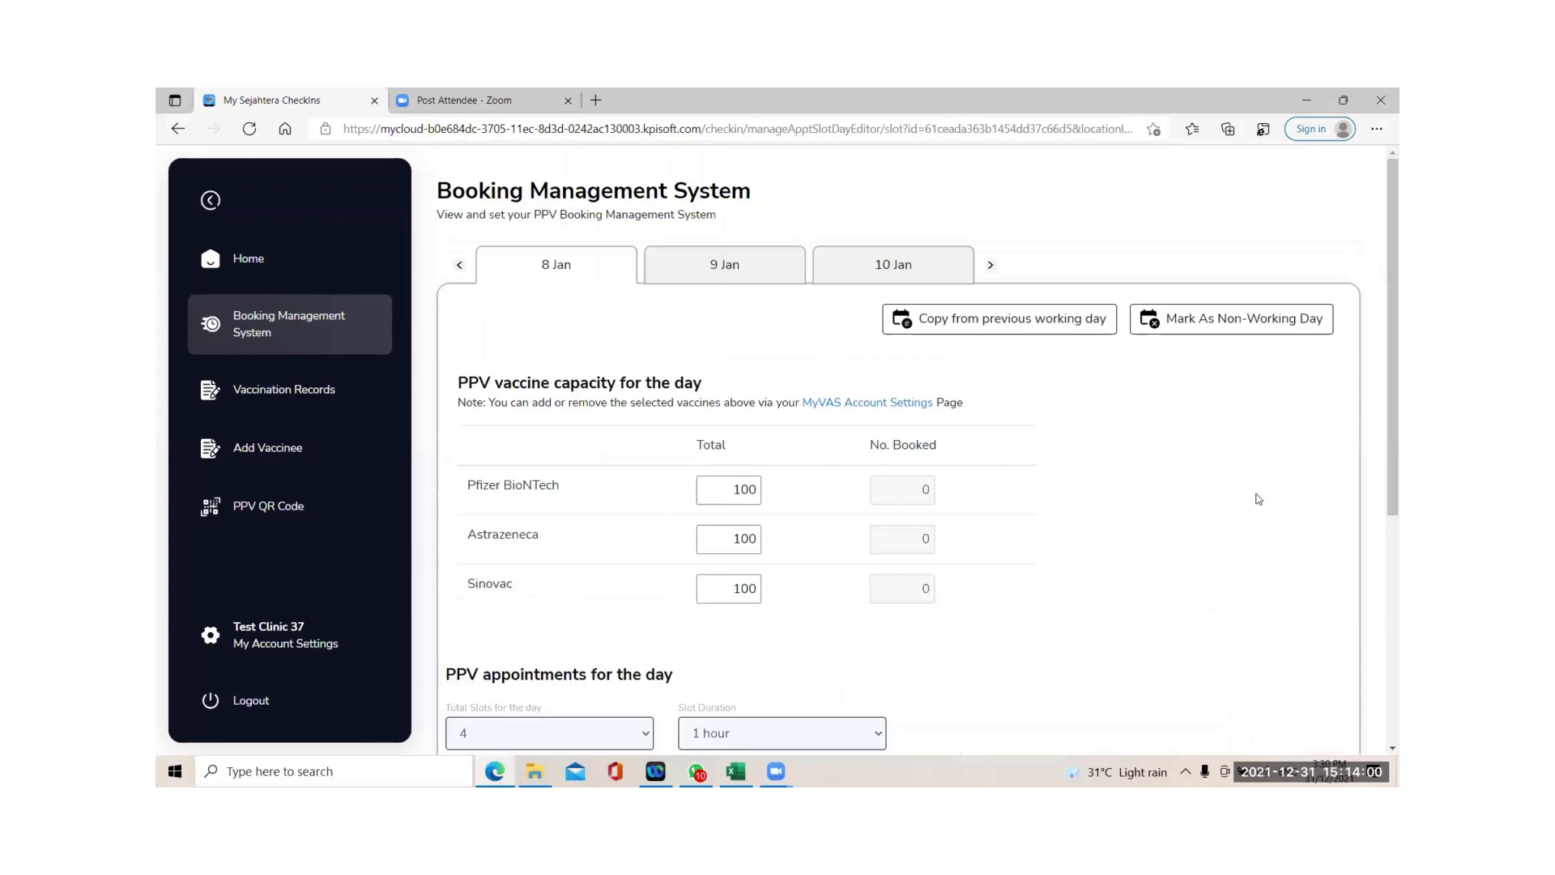
scroll(1141, 514, "down", 5)
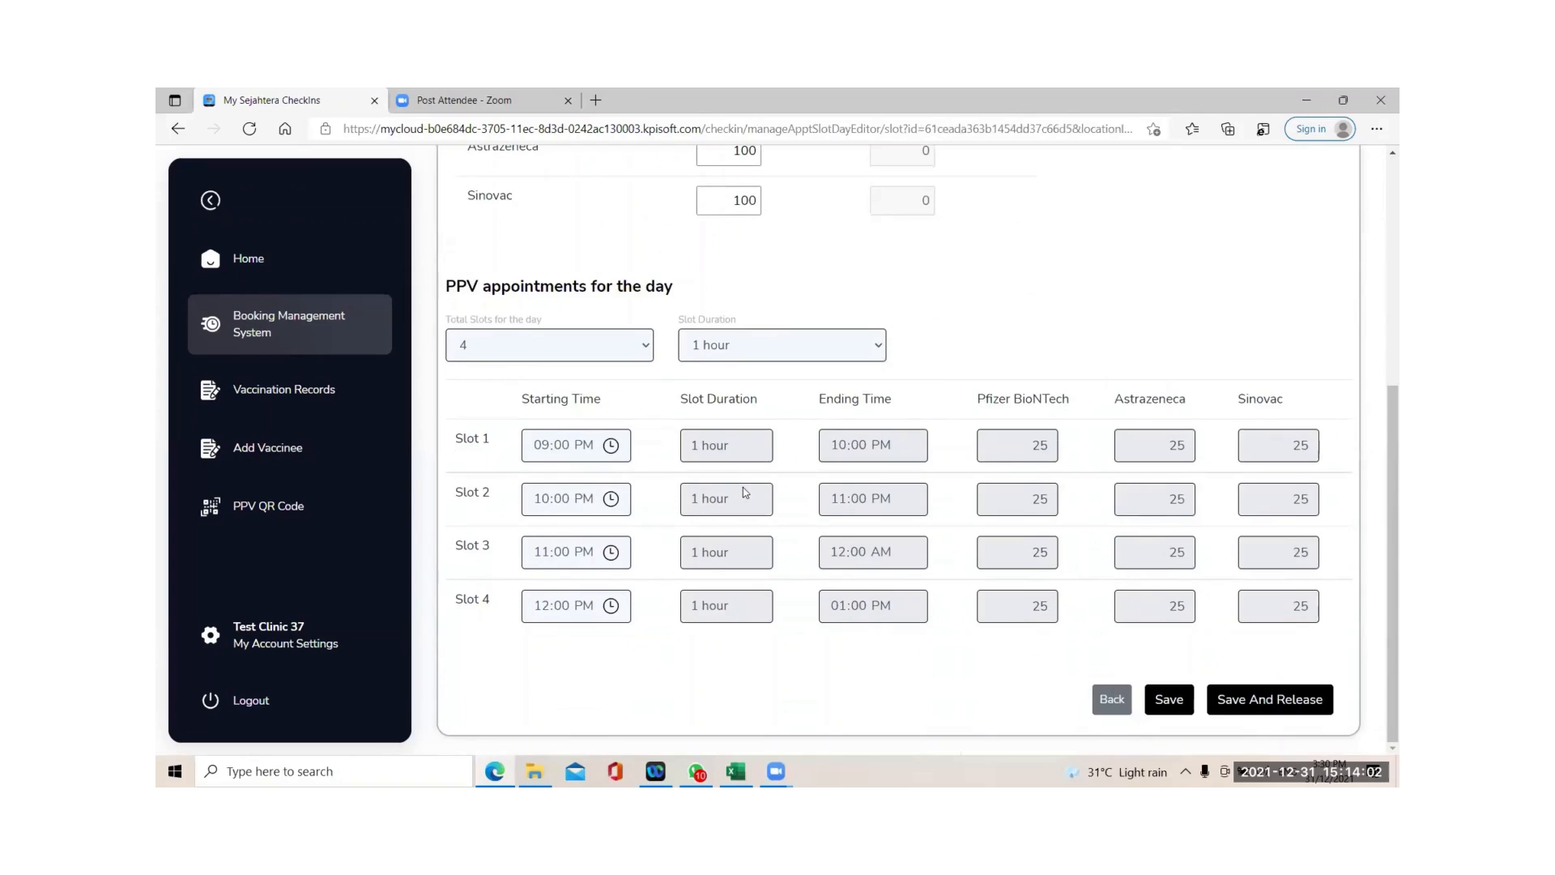
scroll(726, 363, "up", 2)
scroll(862, 461, "down", 2)
left_click(1256, 710)
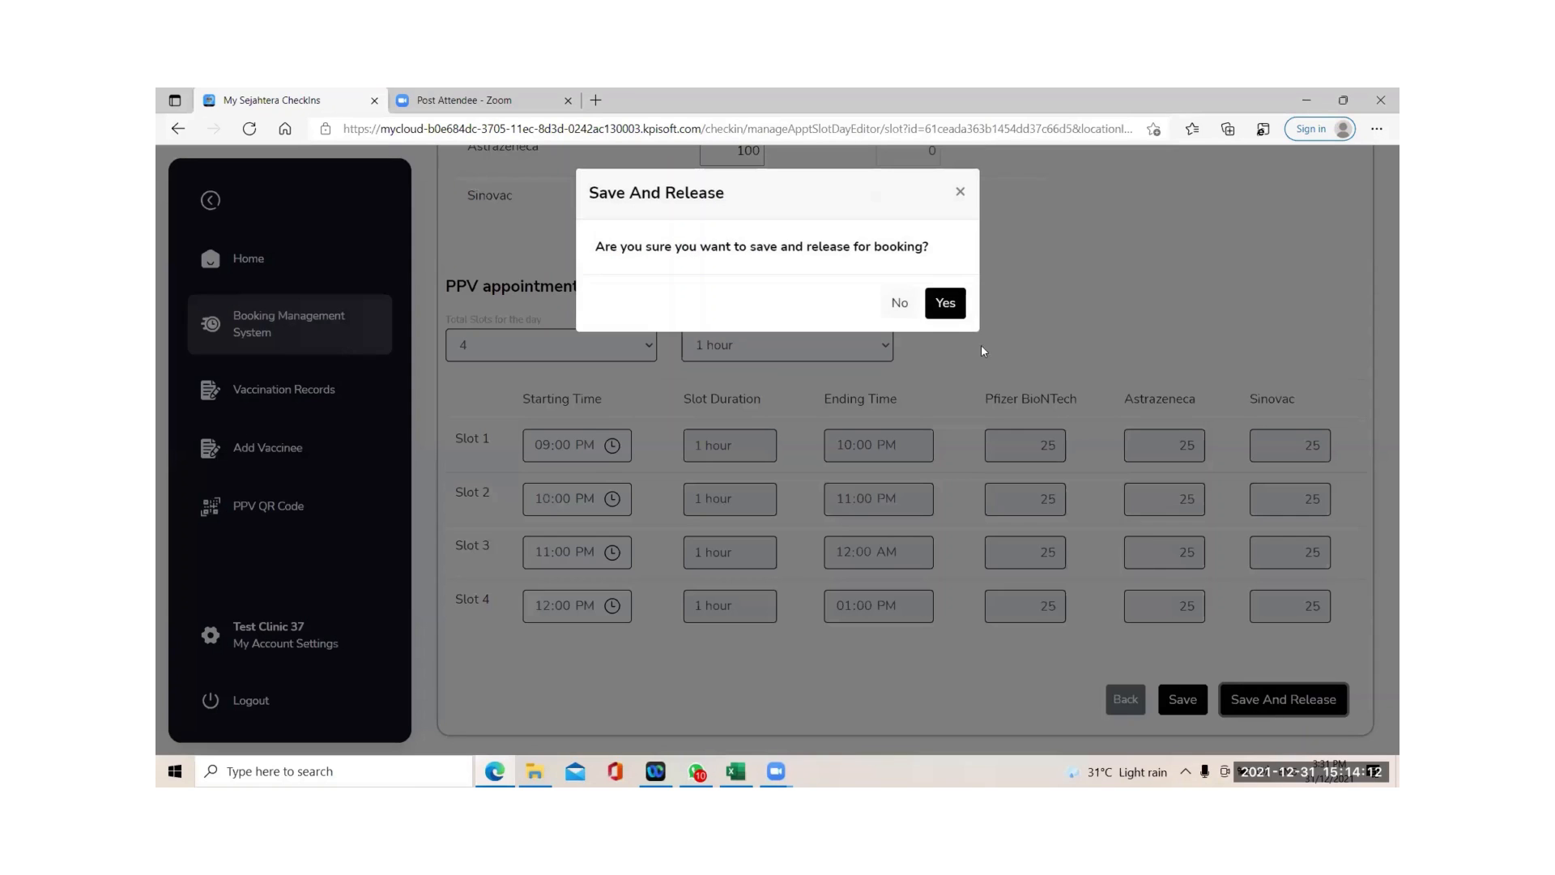
left_click(946, 308)
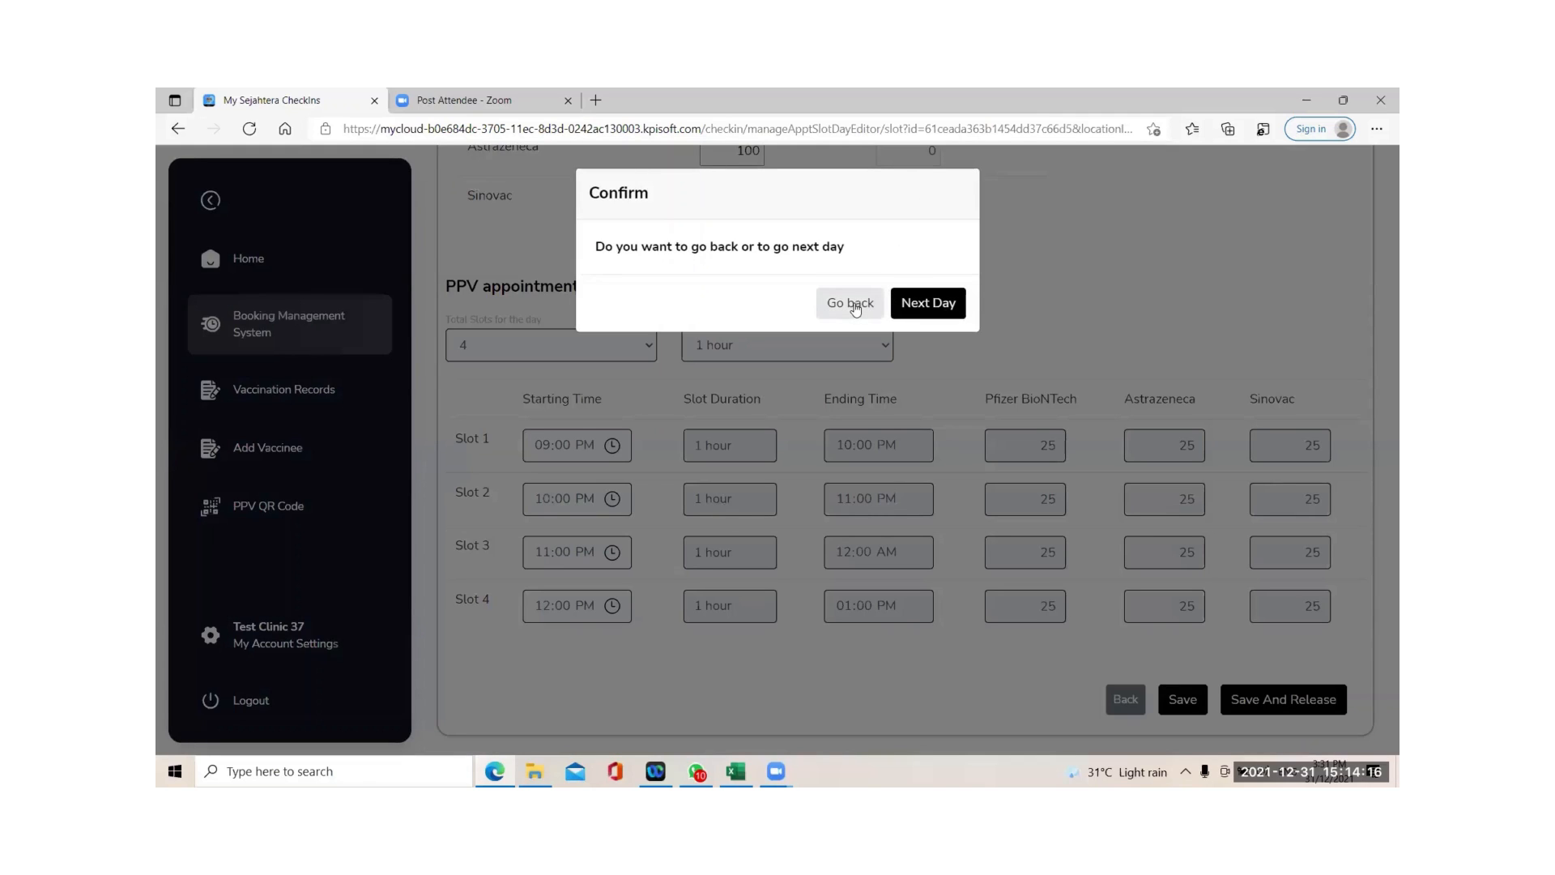
left_click(853, 304)
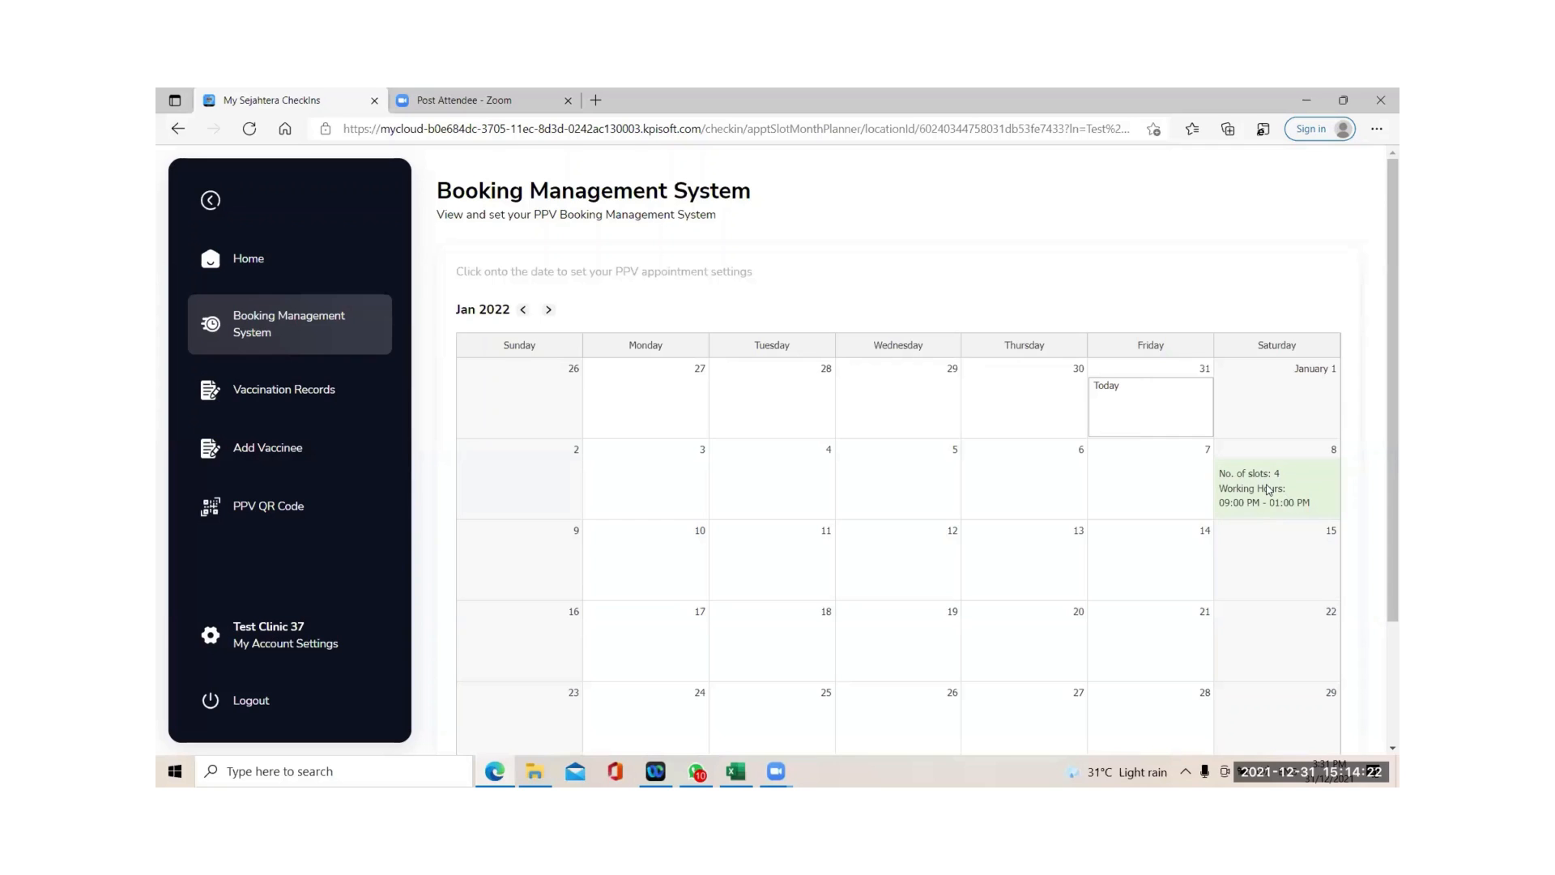
left_click(1268, 489)
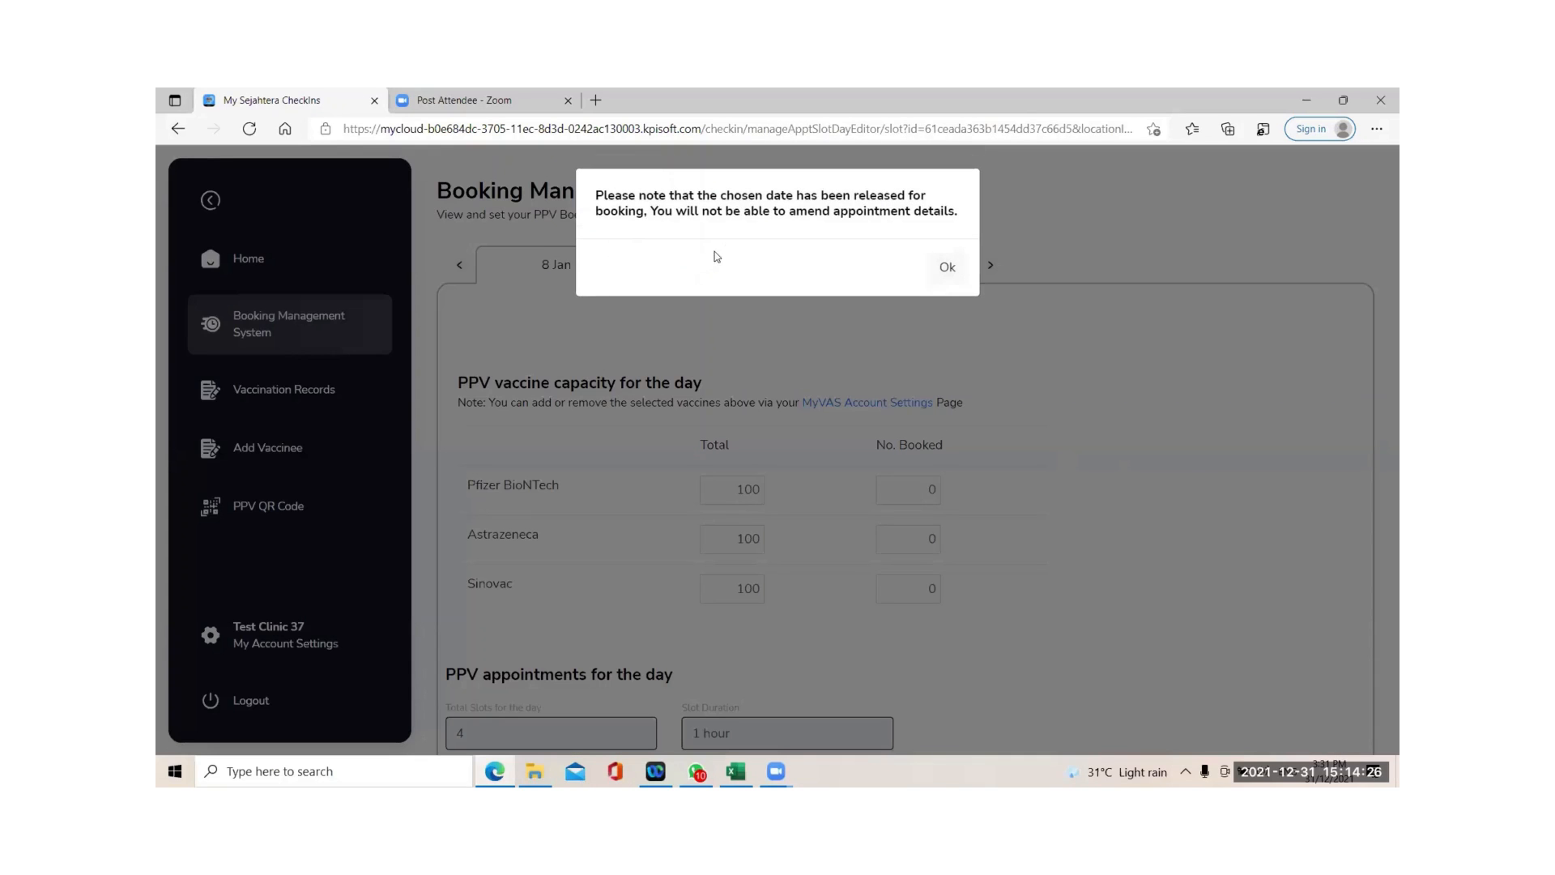
left_click(947, 271)
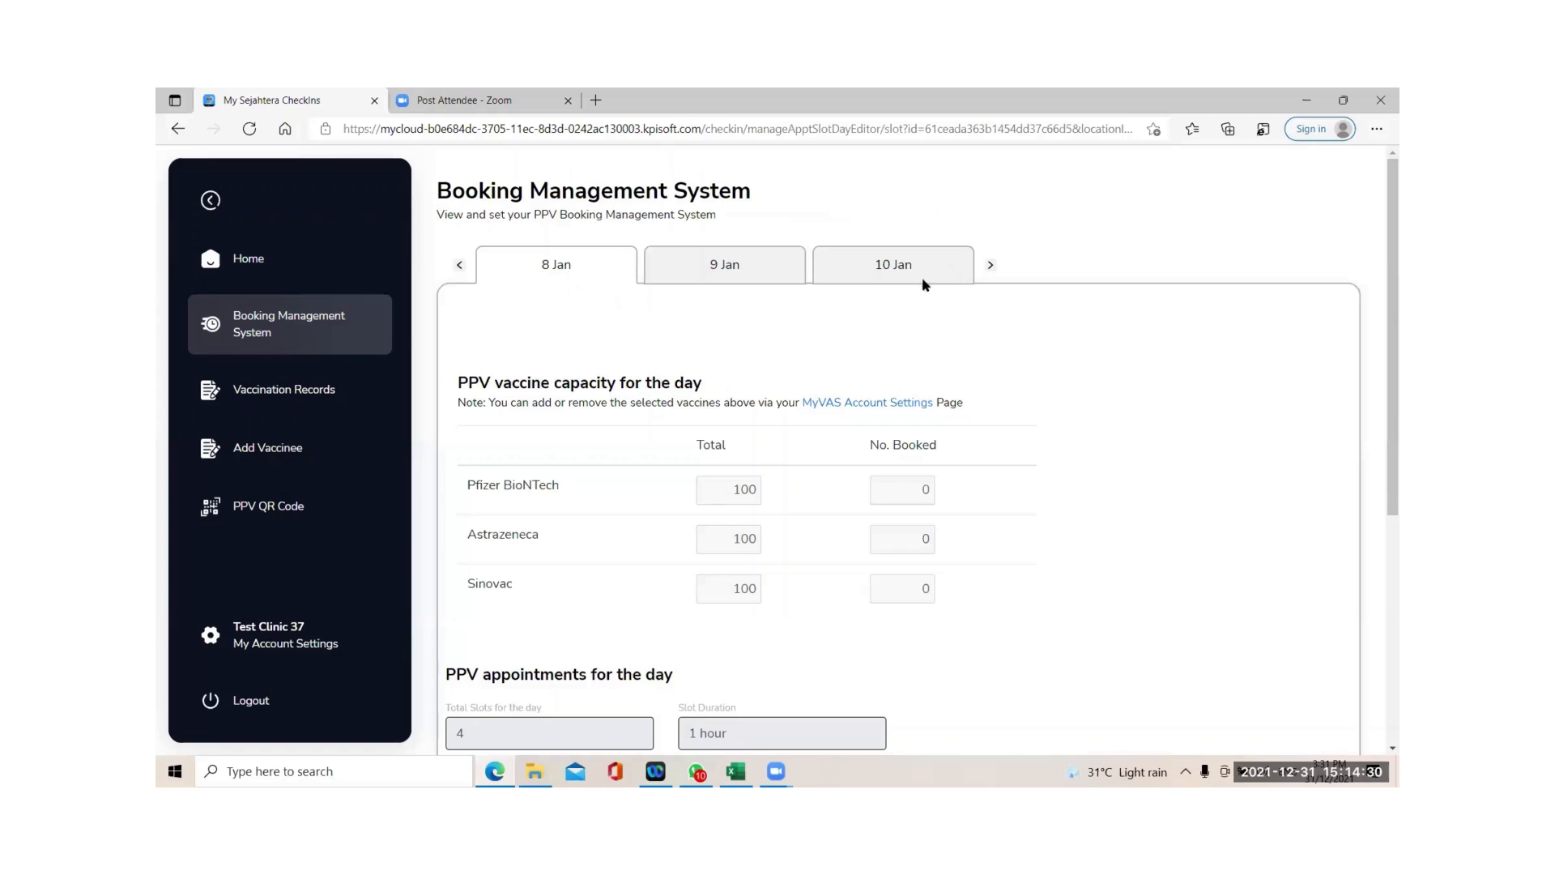
Copy capacity and timeslots into 9 Jan from the previous working day.
left_click(717, 275)
scroll(860, 344, "down", 1)
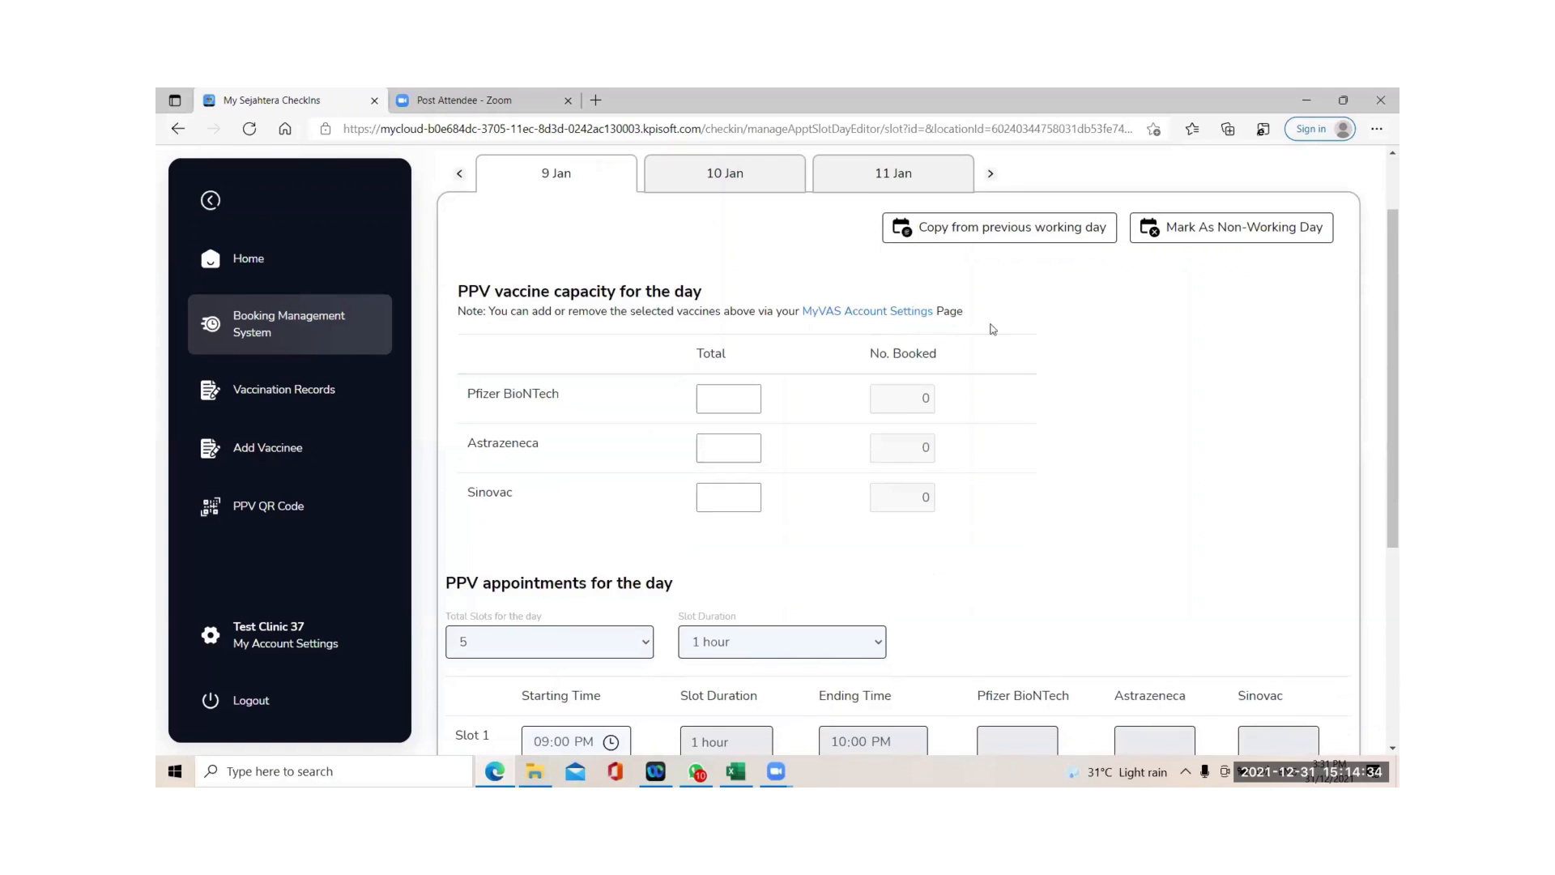
left_click(1008, 233)
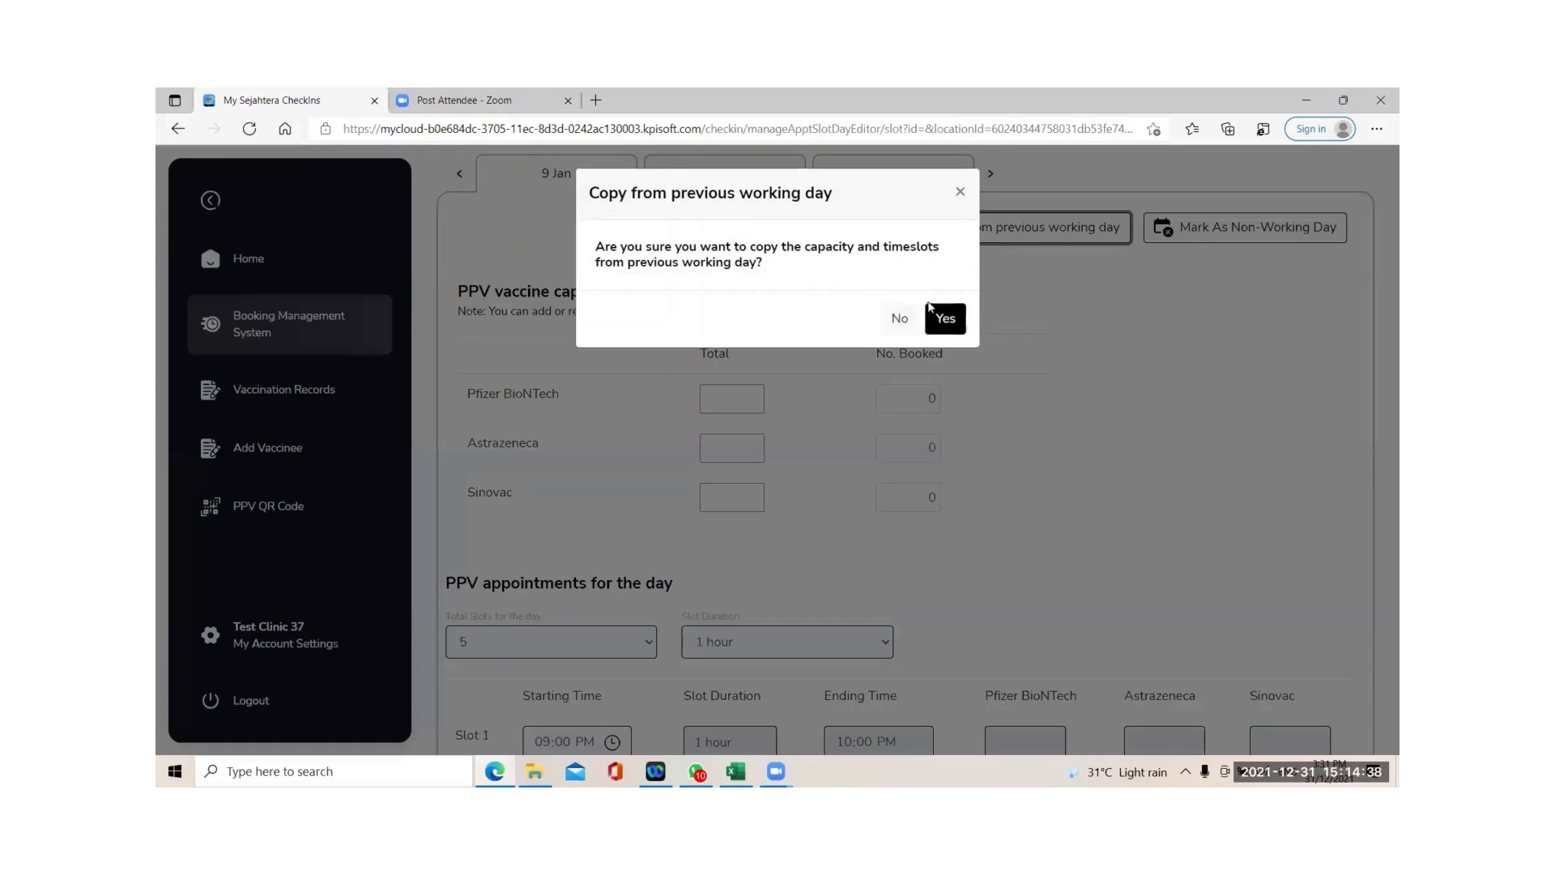
left_click(946, 317)
Mark 9 Jan as a non-working day and reopen its settings.
scroll(750, 515, "down", 2)
scroll(752, 517, "up", 2)
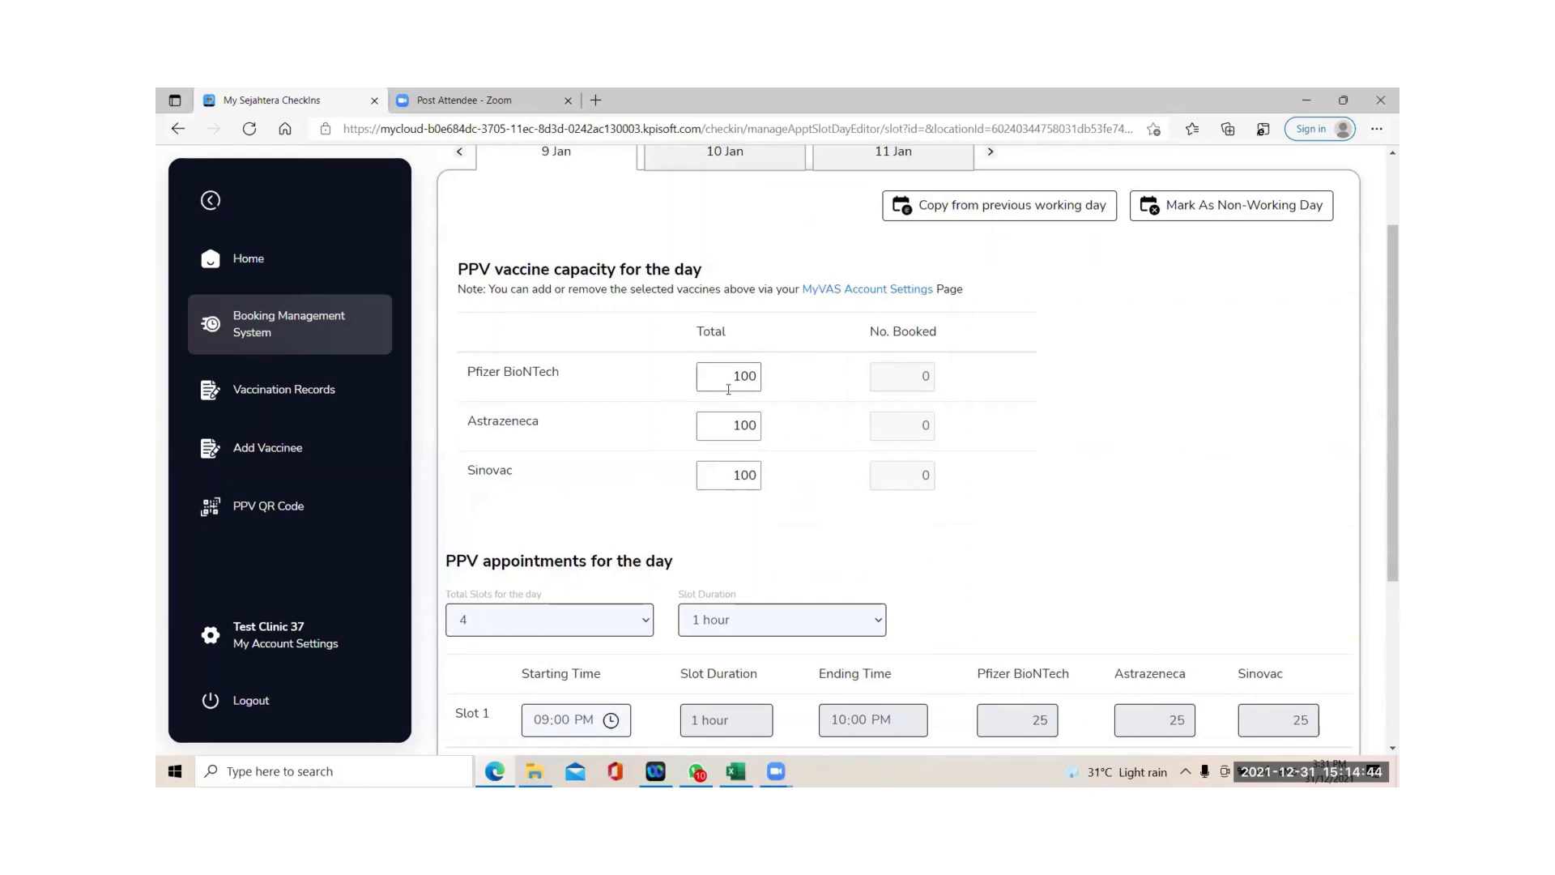
scroll(715, 410, "down", 2)
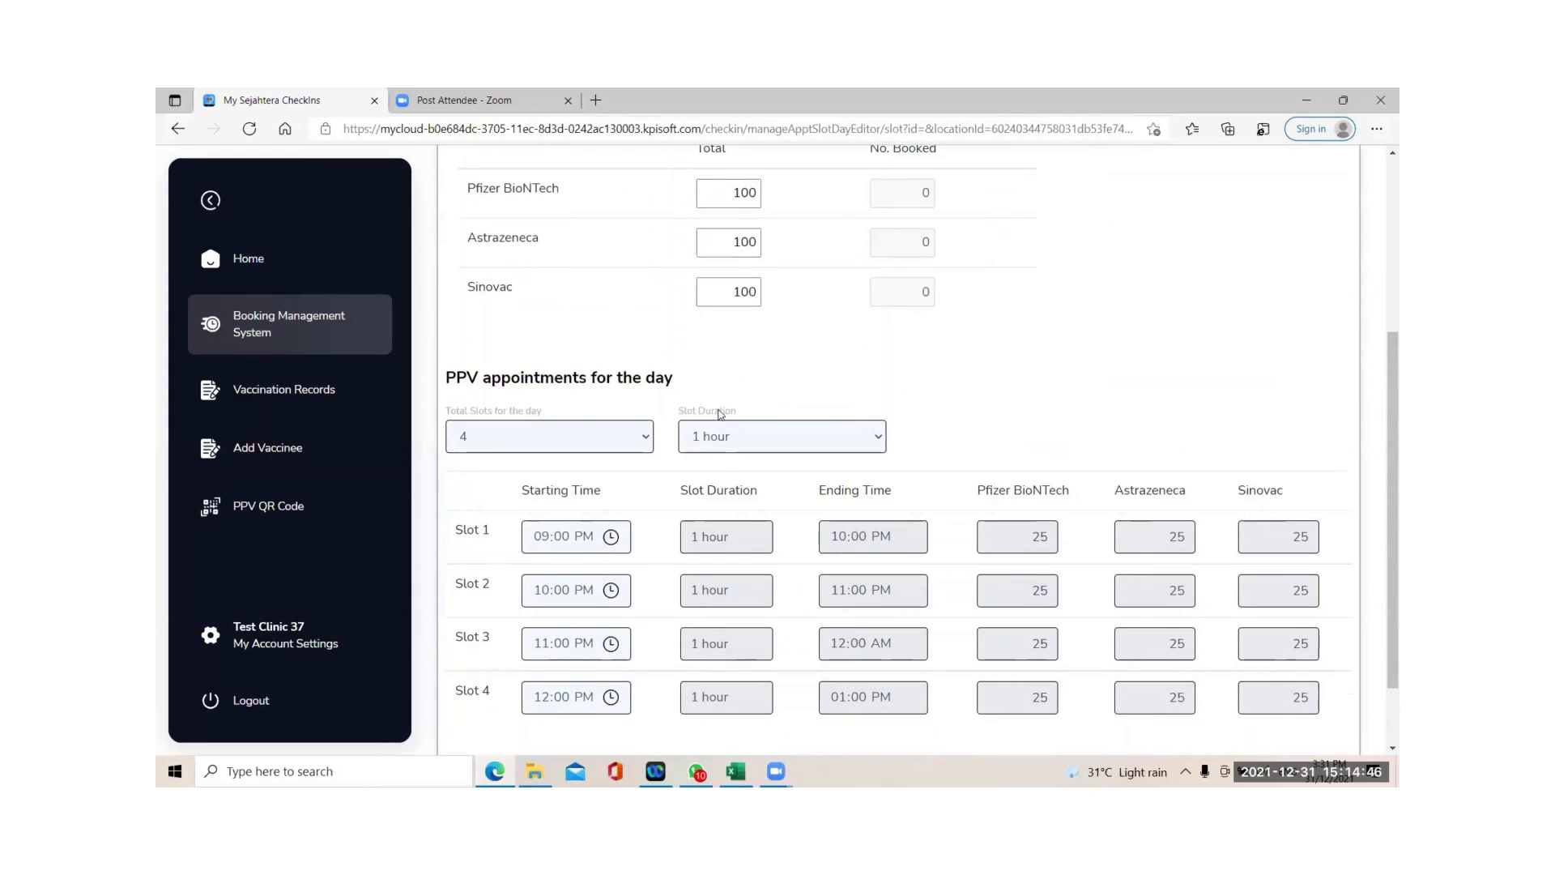
scroll(810, 410, "up", 1)
scroll(892, 408, "up", 3)
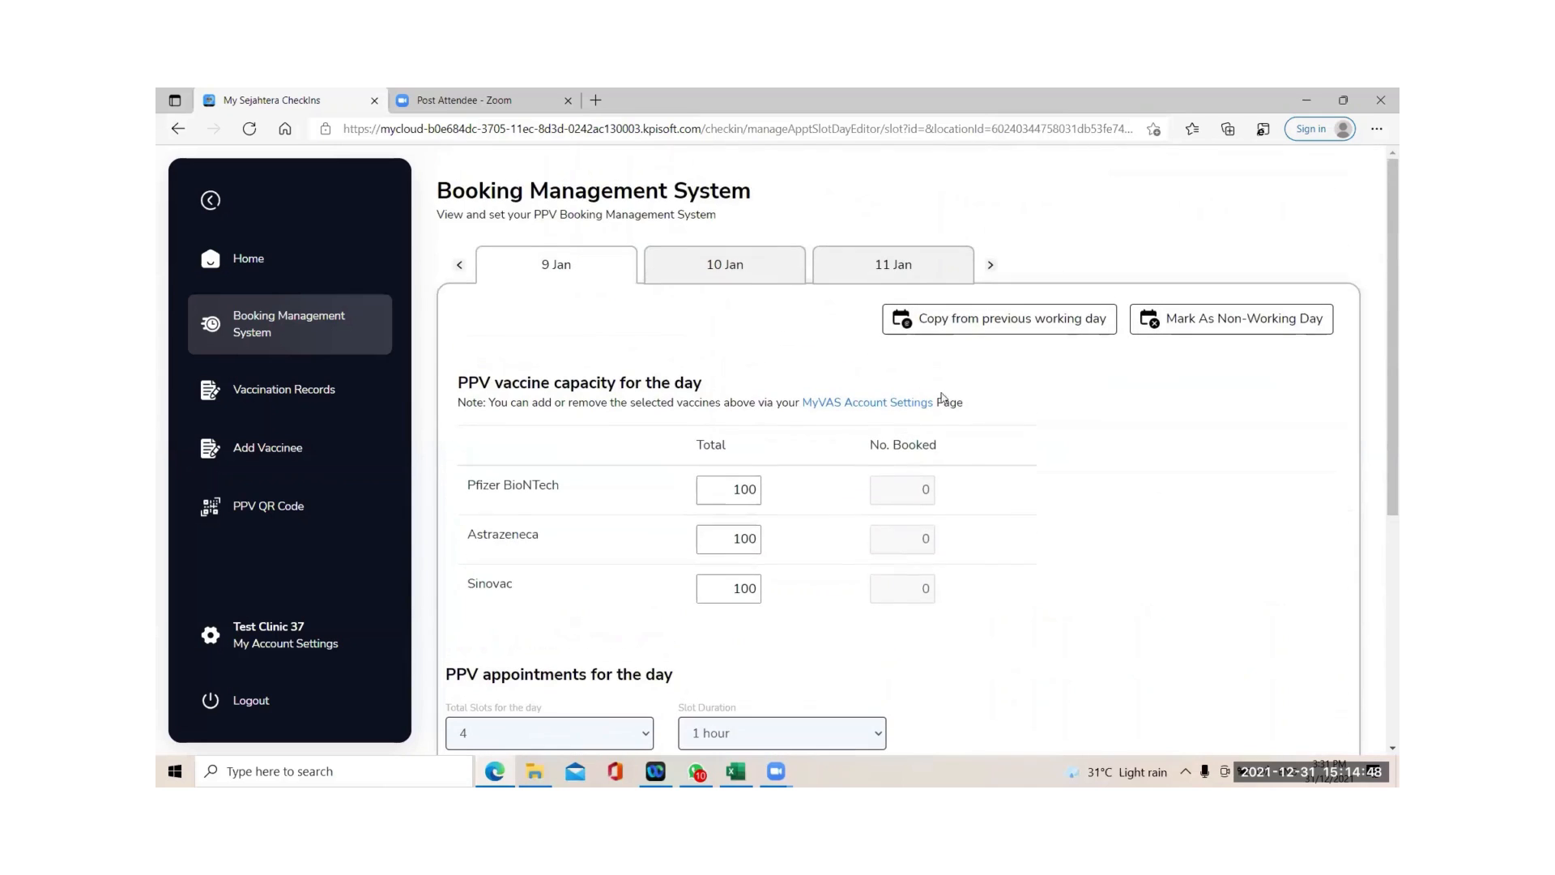
left_click(1212, 328)
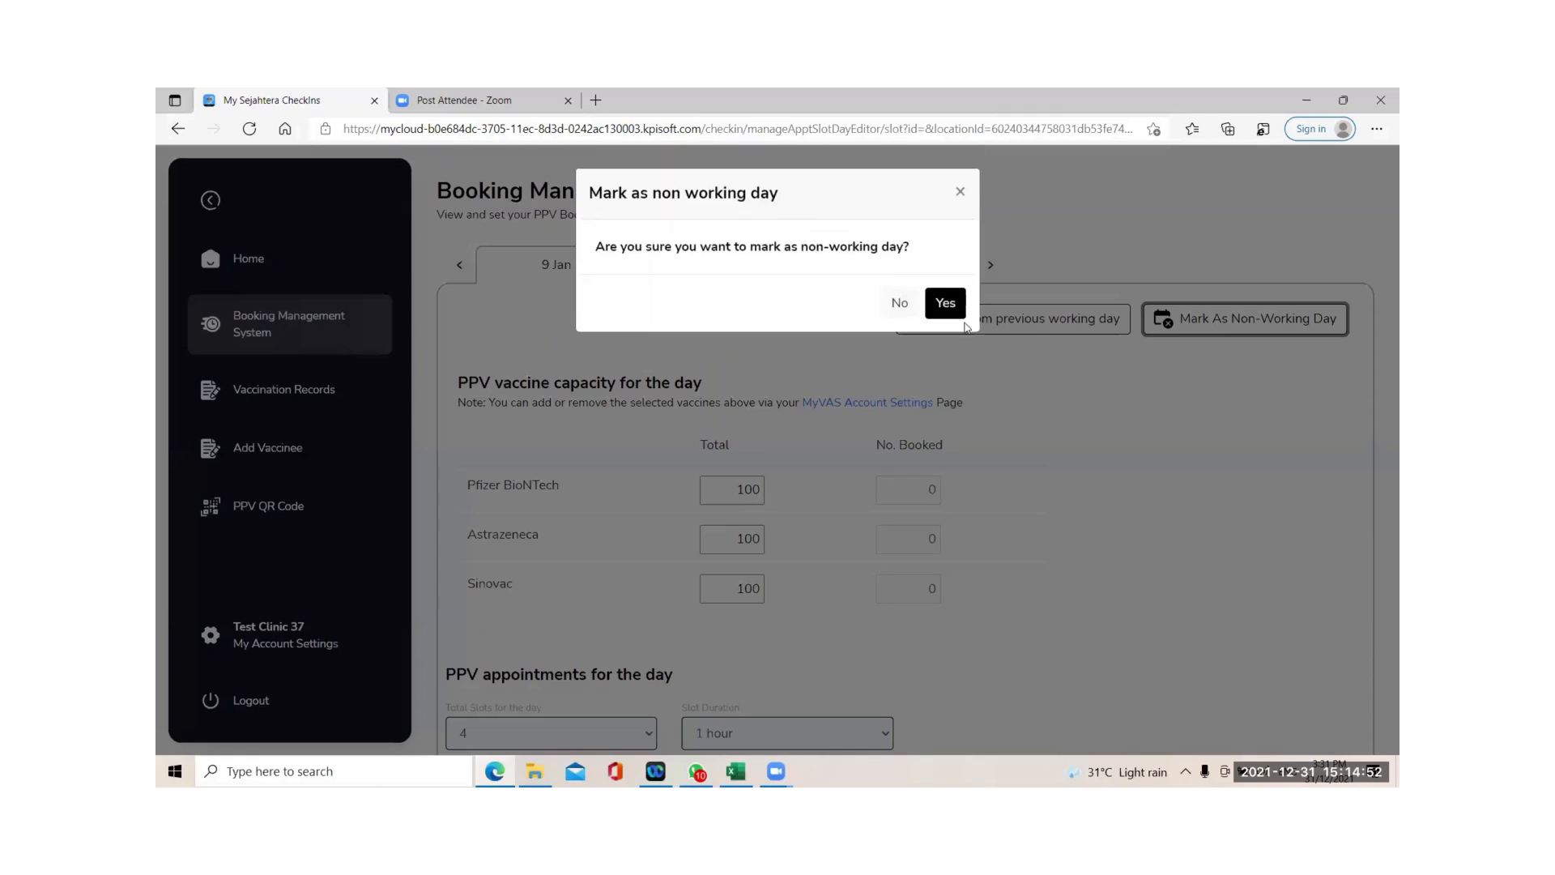
left_click(948, 303)
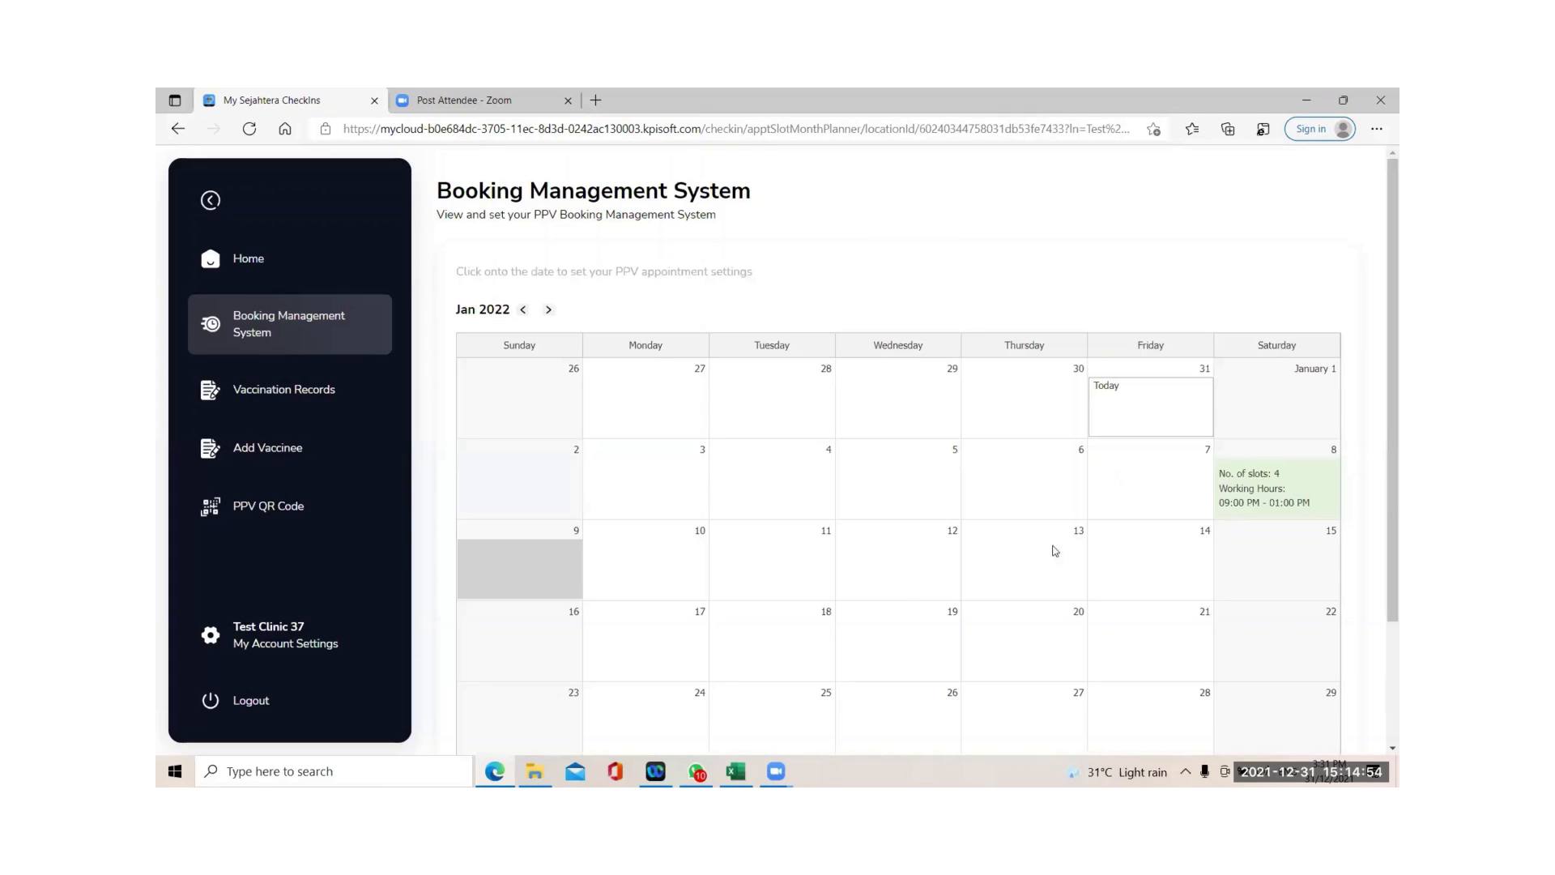
left_click(552, 588)
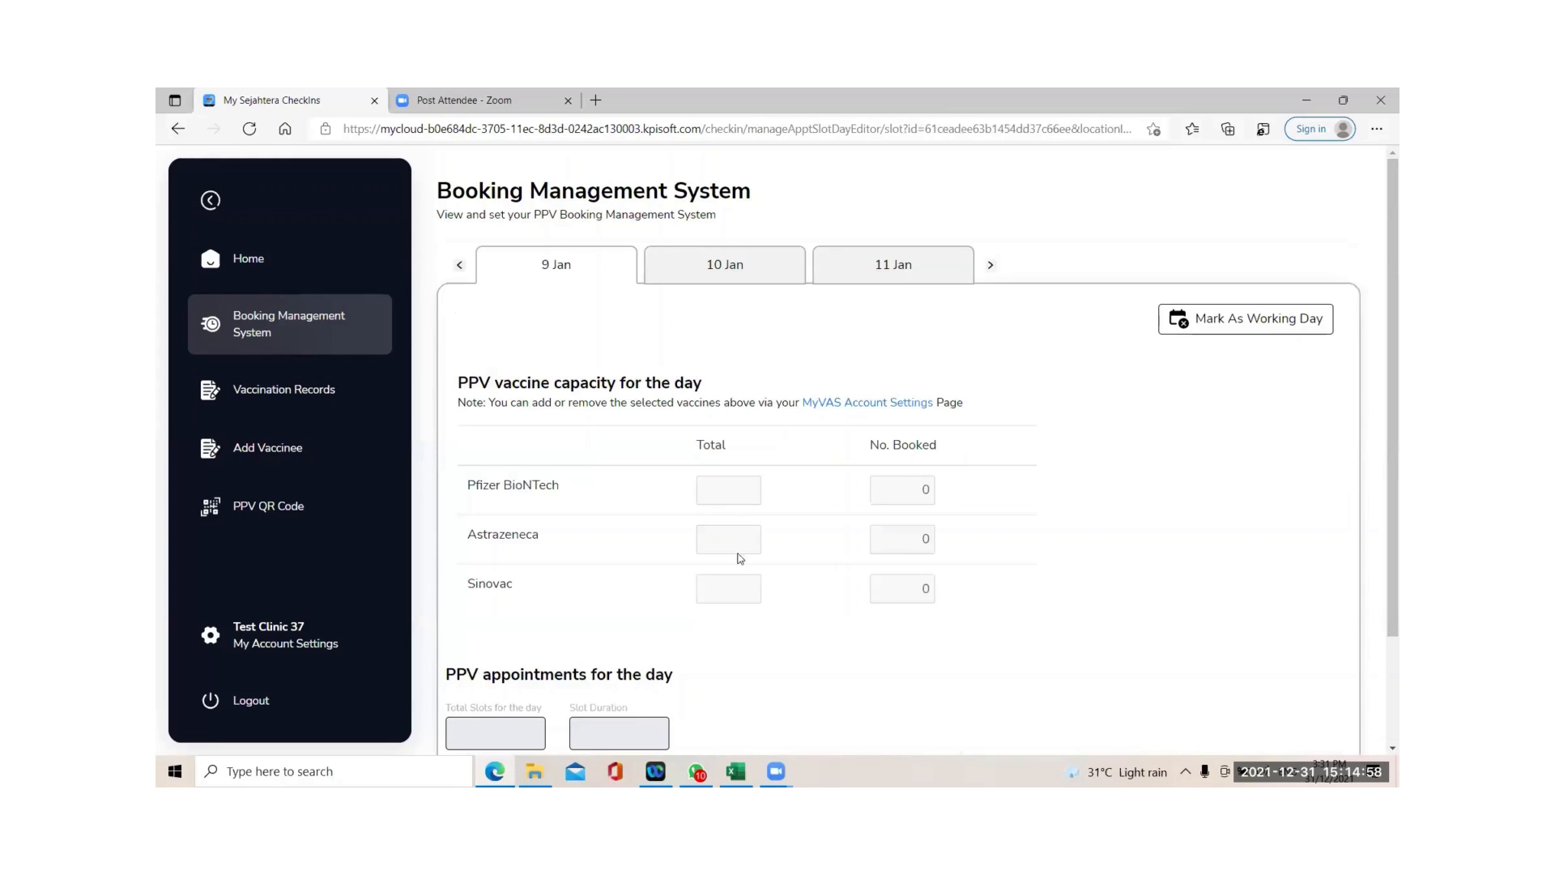
Mark 9 Jan as a working day again.
scroll(734, 559, "down", 2)
scroll(736, 521, "up", 2)
left_click(1201, 321)
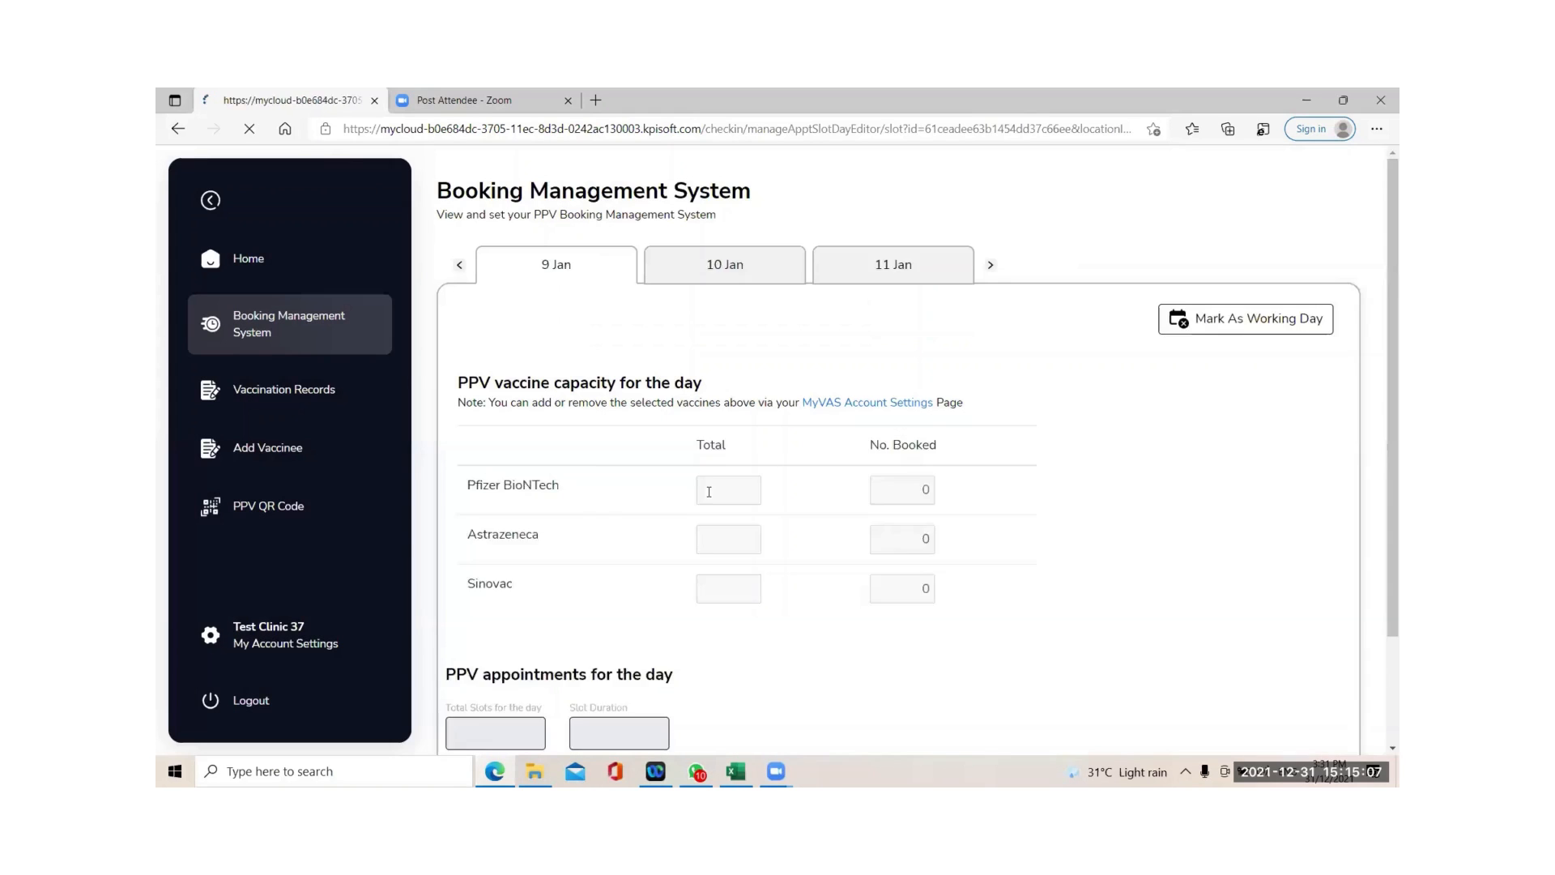
left_click(711, 492)
Enter 100 as 9 Jan's total for Pfizer BioNTech, Astrazeneca and Sinovac.
type("100")
left_click(752, 539)
type("100")
left_click(739, 582)
type("100")
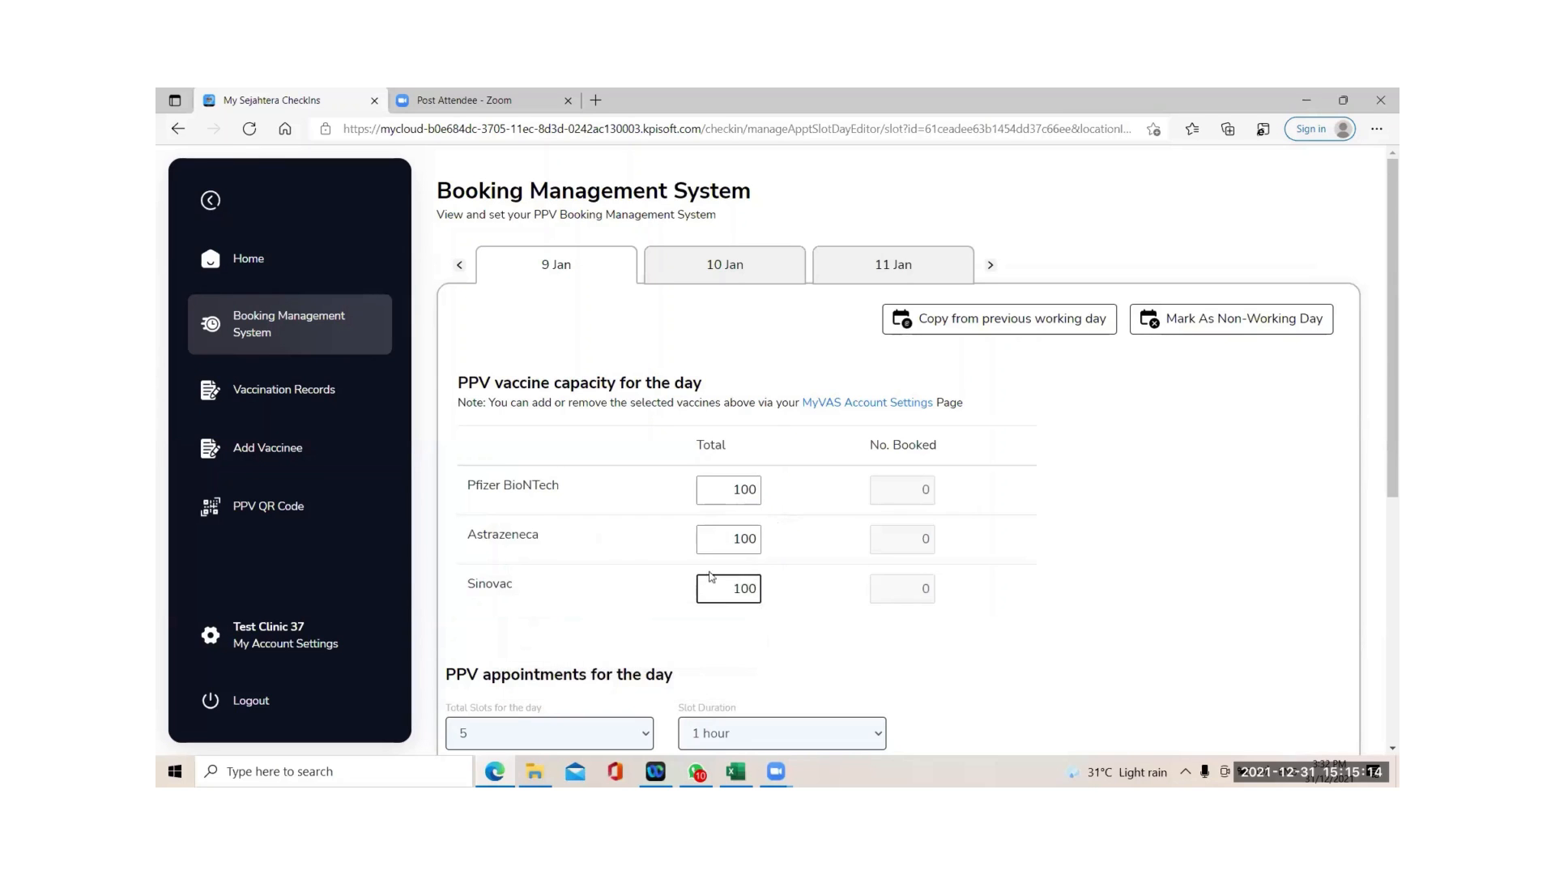
scroll(697, 563, "down", 5)
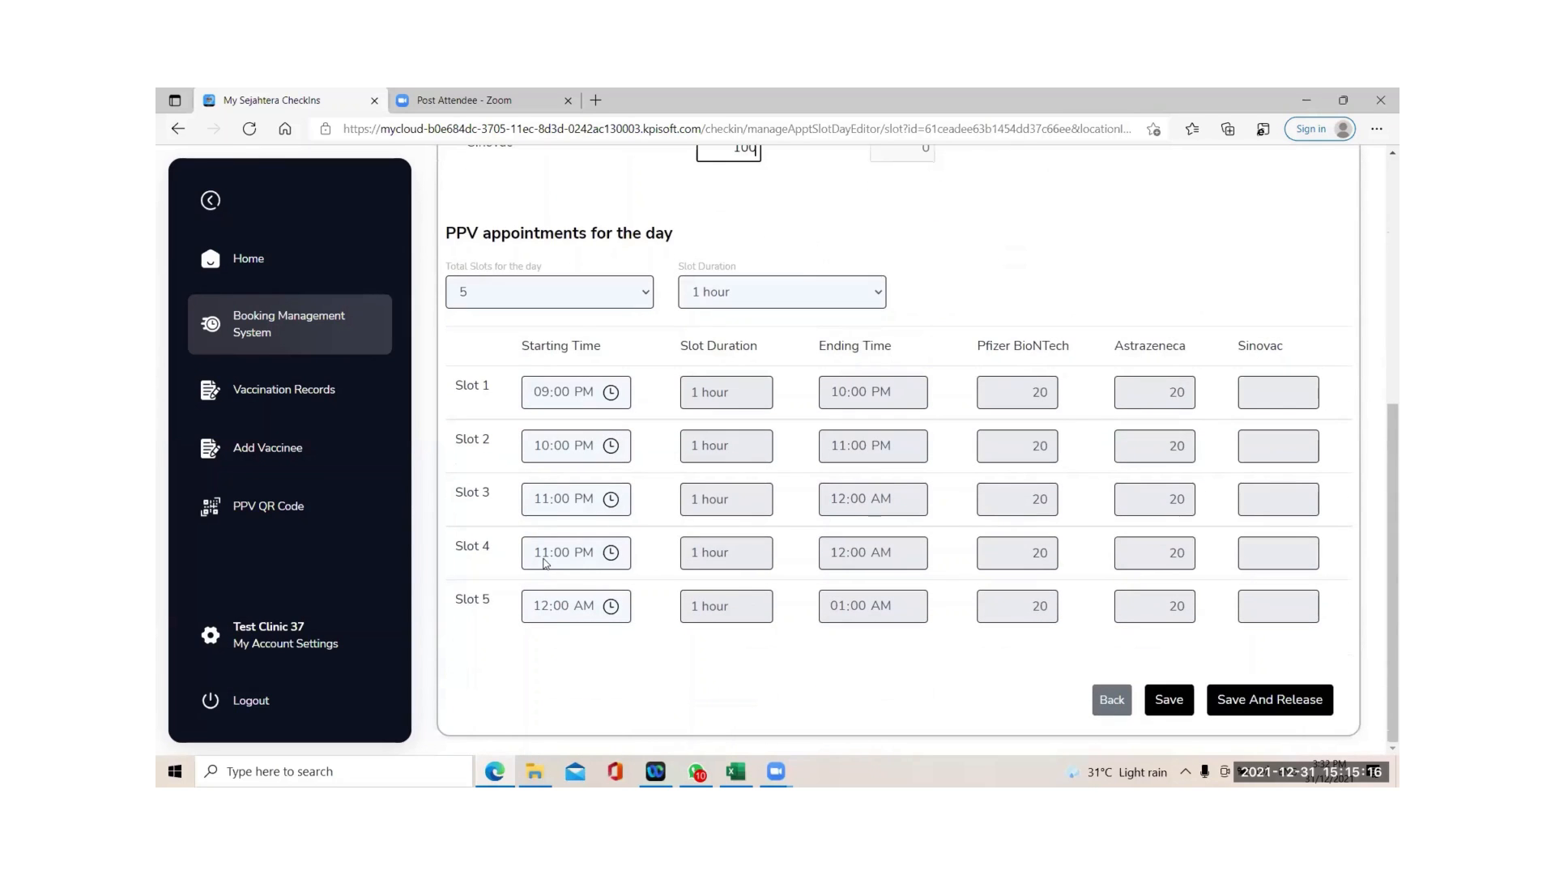
Set 9 Jan's Slot 4 start hour to 12 and Slot 5 start hour to 01.
left_click(544, 563)
type("12")
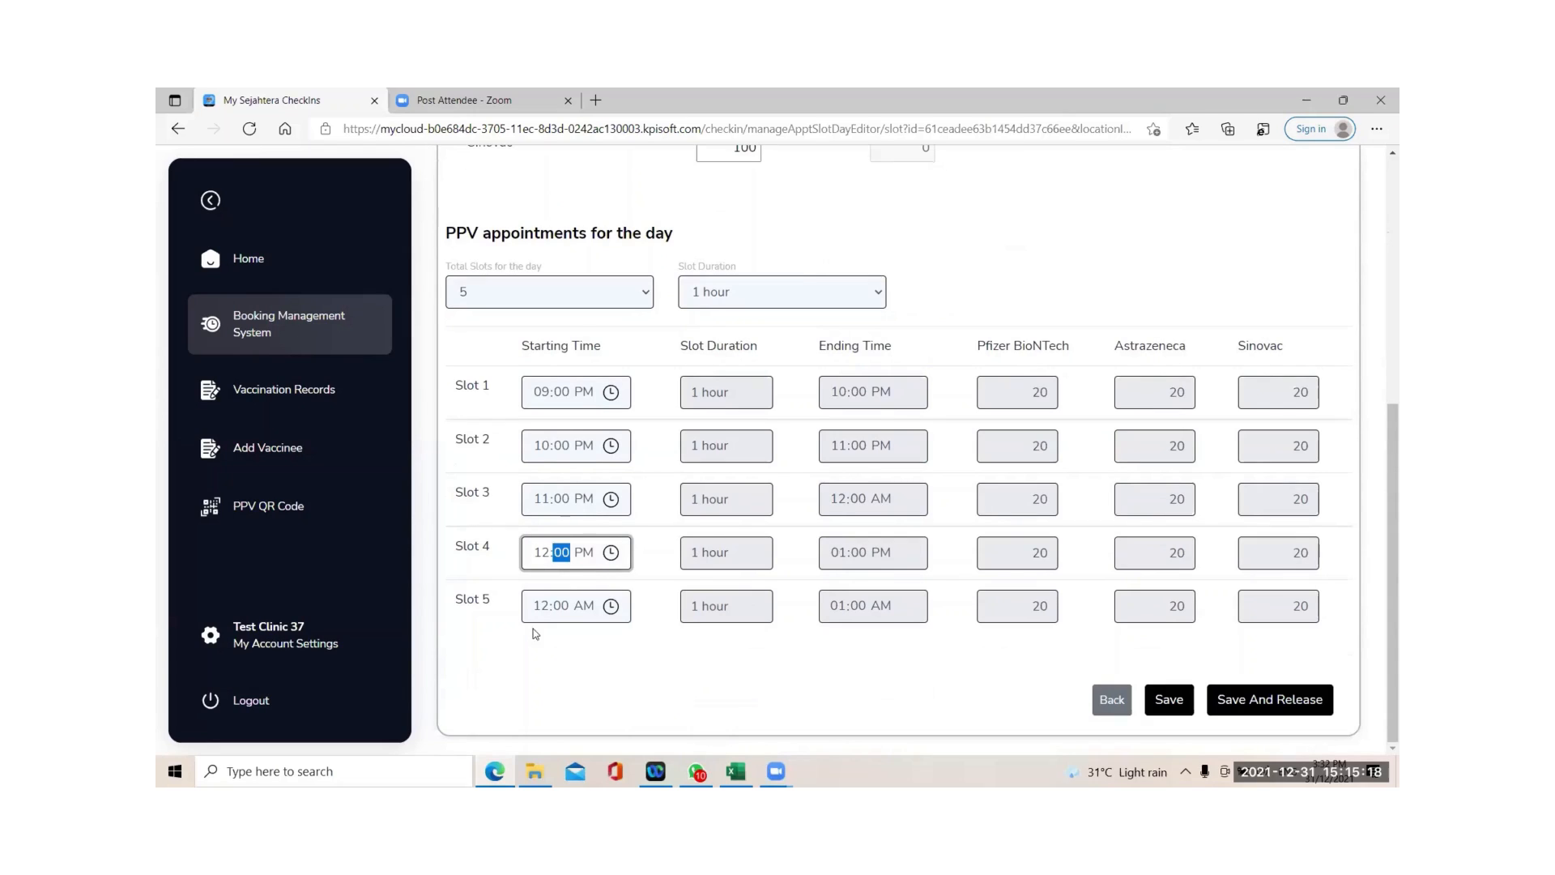
left_click(551, 609)
type("01")
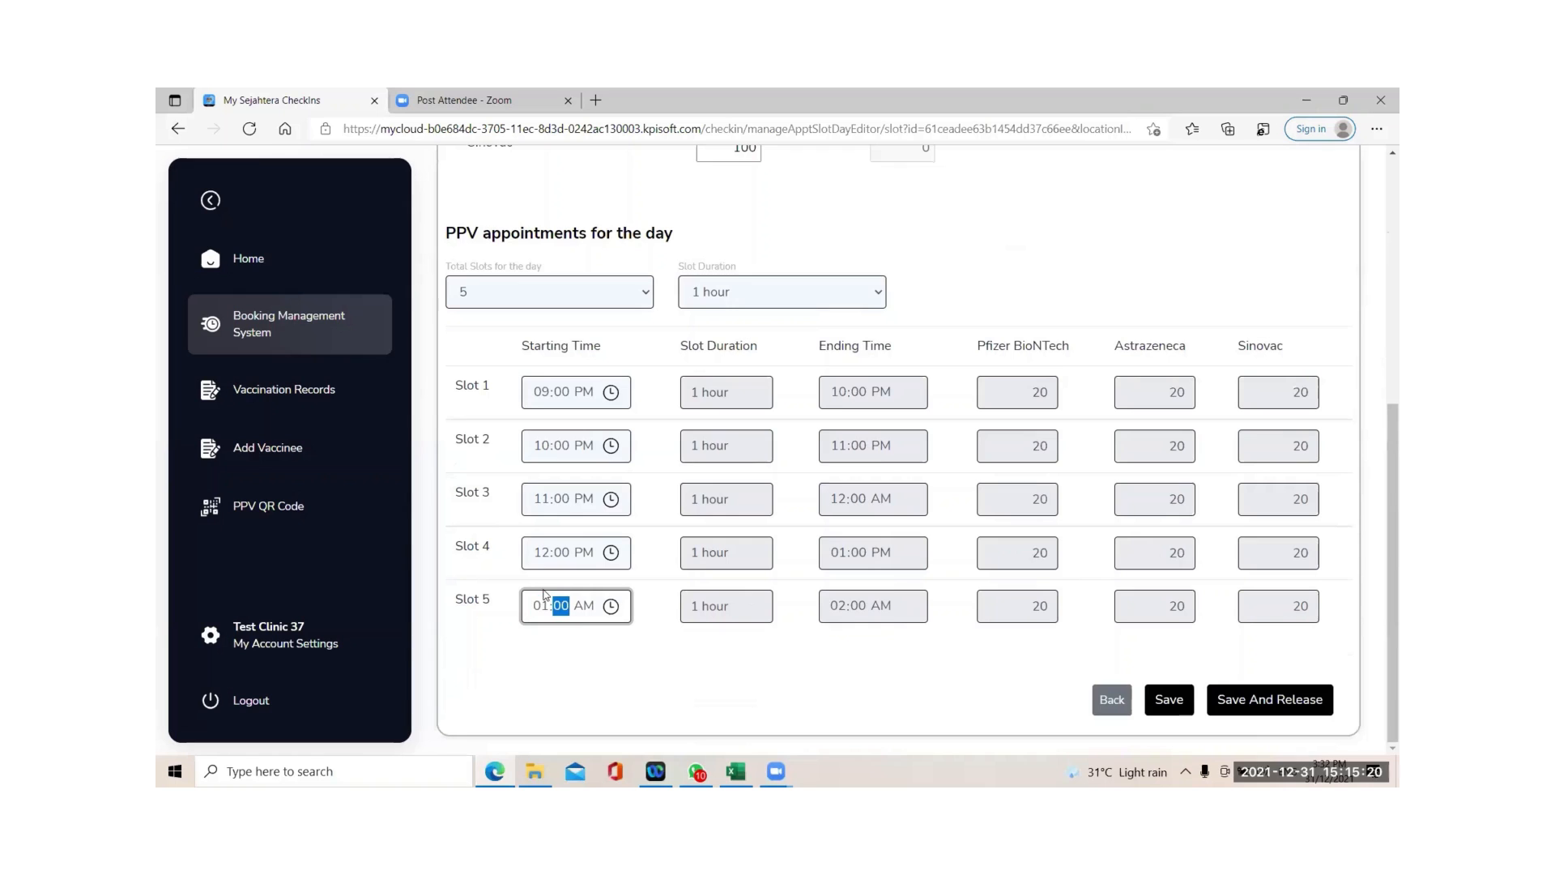
left_click(664, 668)
scroll(1179, 427, "up", 2)
scroll(1179, 427, "down", 2)
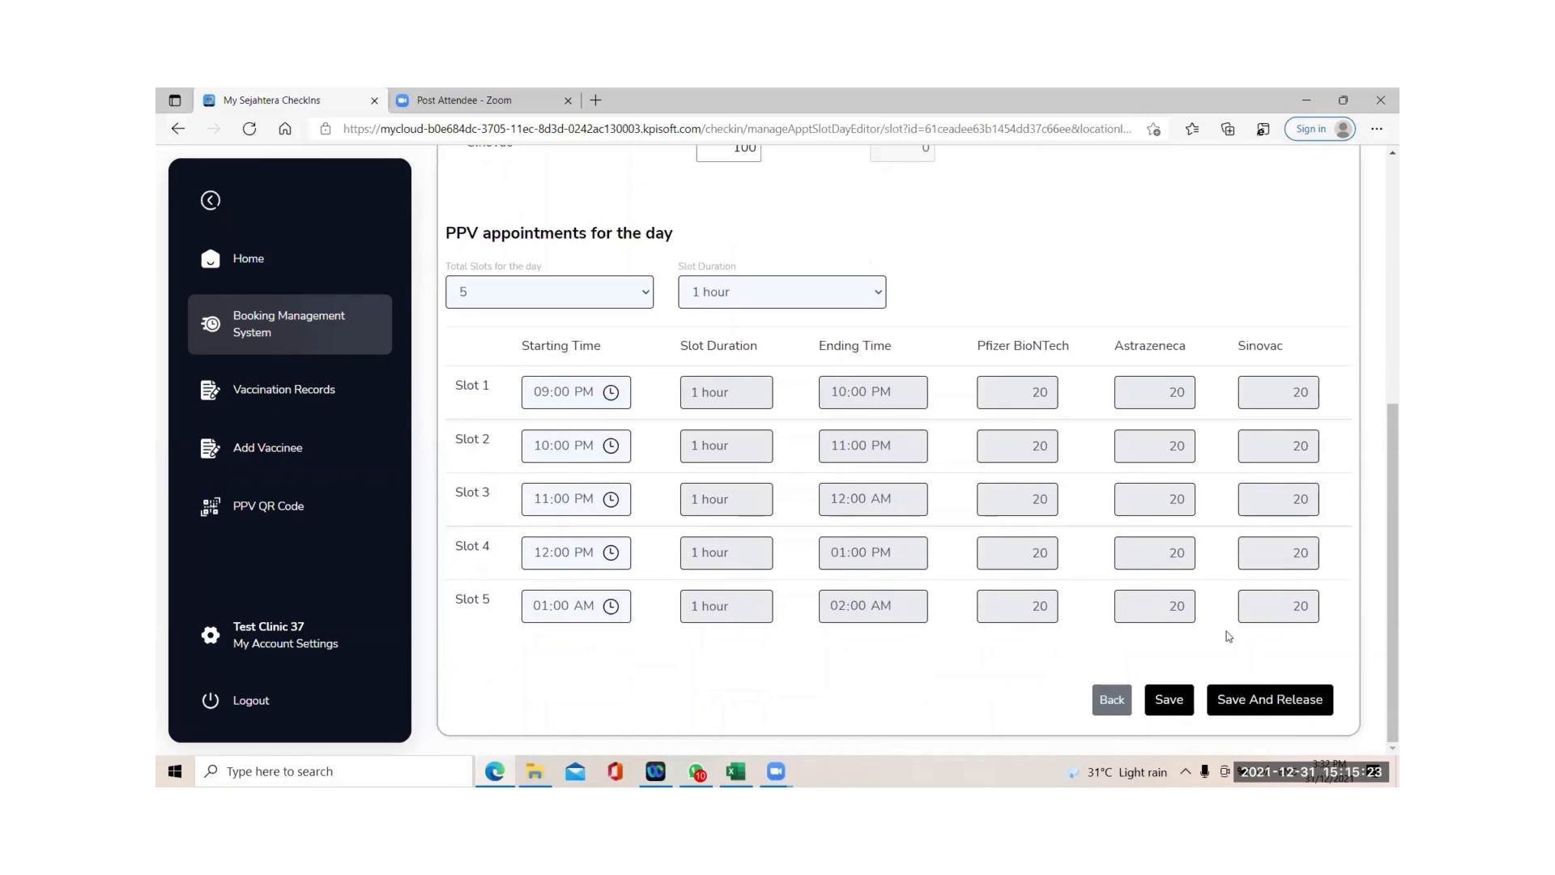
Try to save and release 9 Jan, dismissing the slot overlap warning.
left_click(1226, 710)
left_click(956, 314)
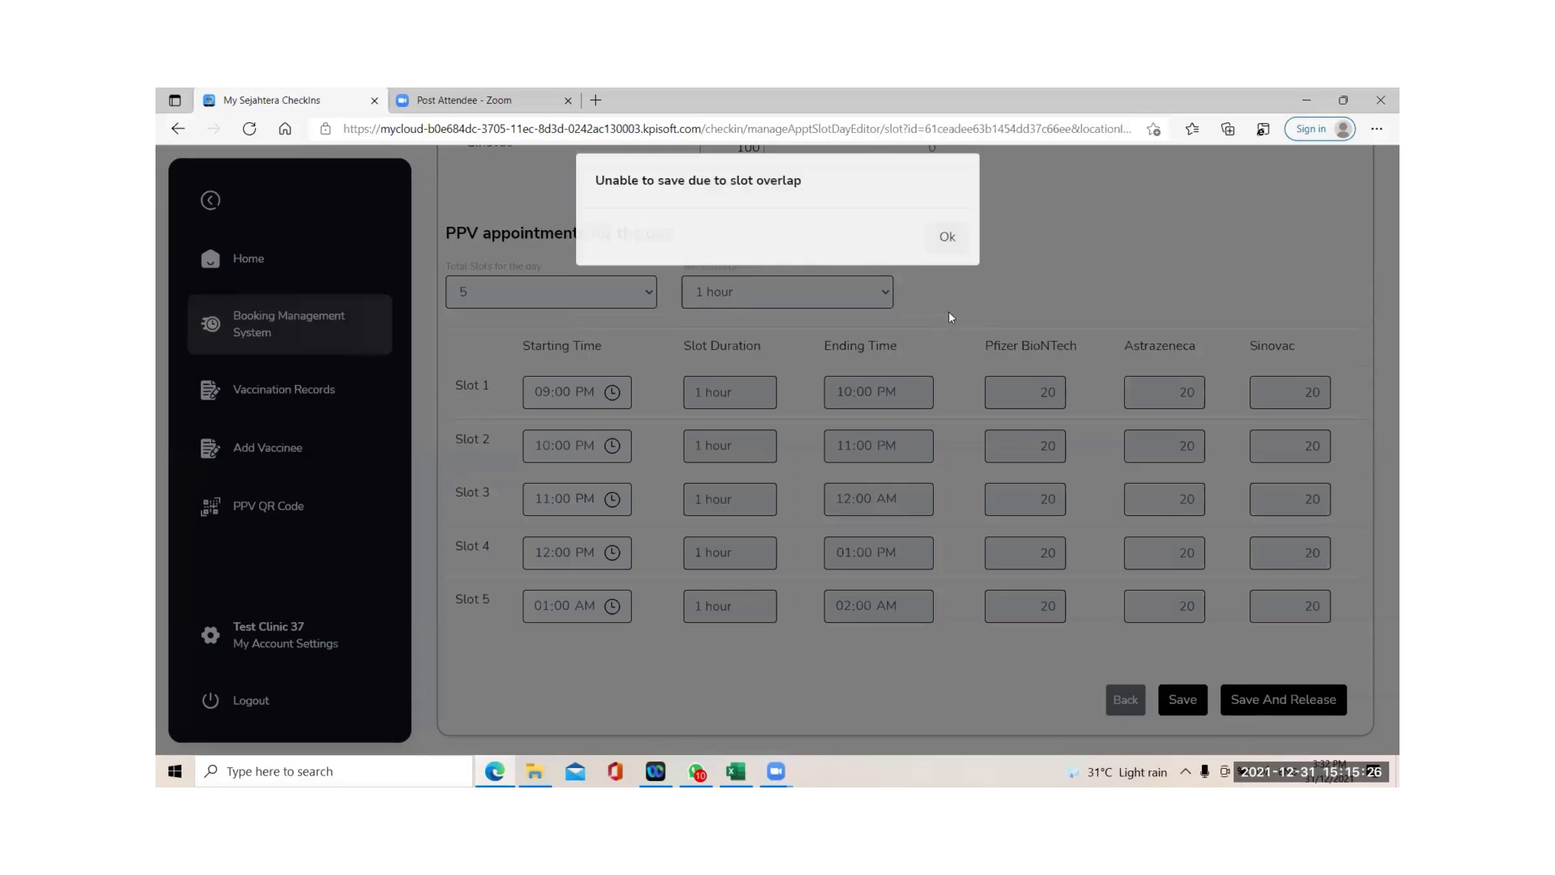
left_click(940, 267)
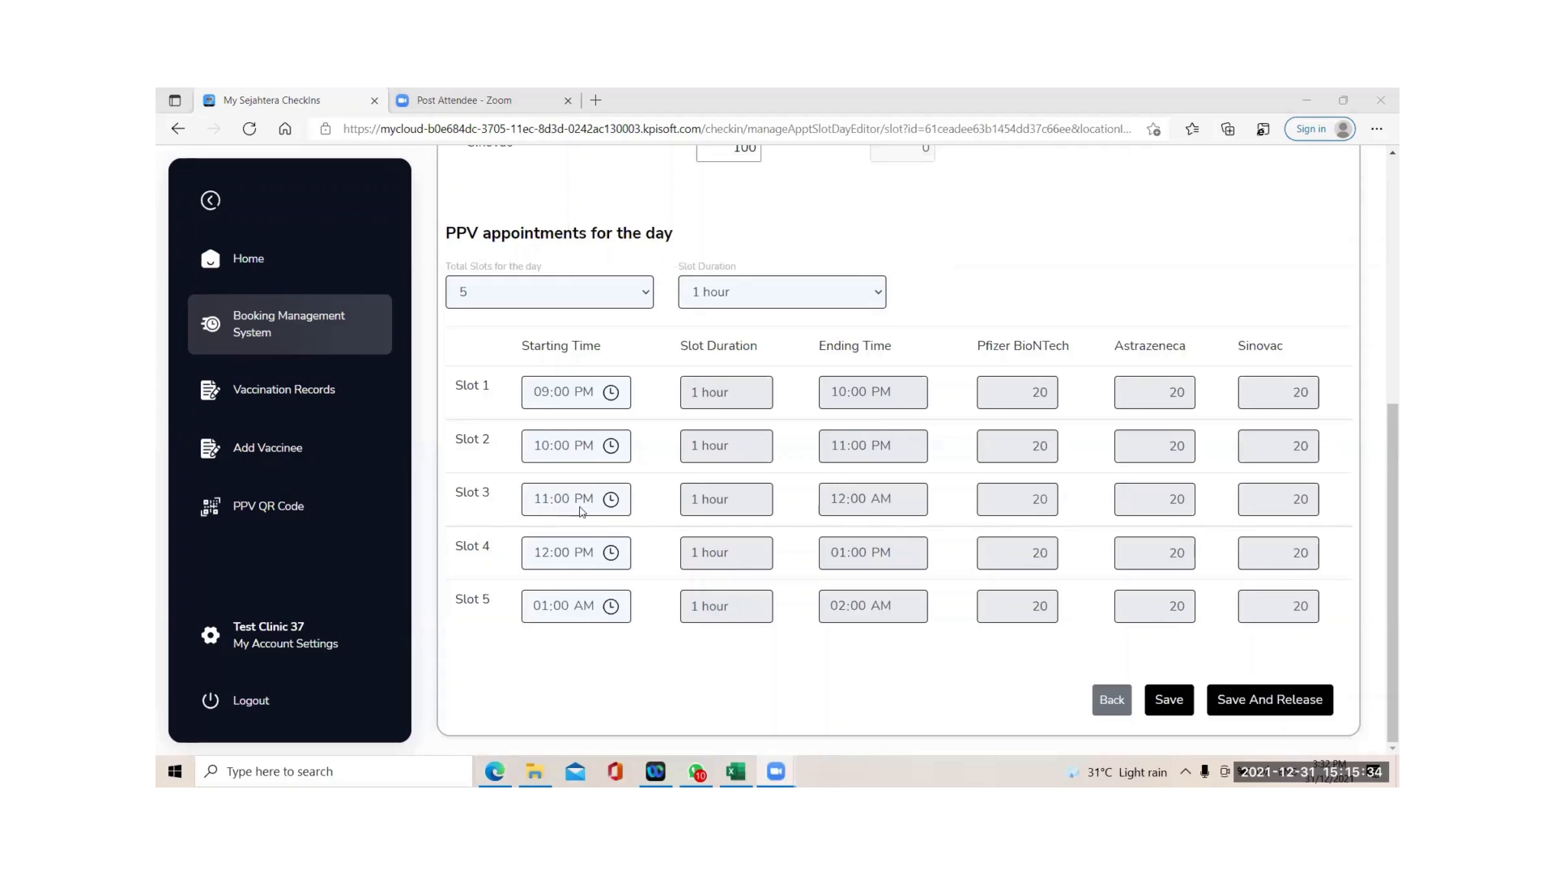
Change Slot 5's start to 01:00 PM, then save and release 9 Jan for booking.
left_click(530, 553)
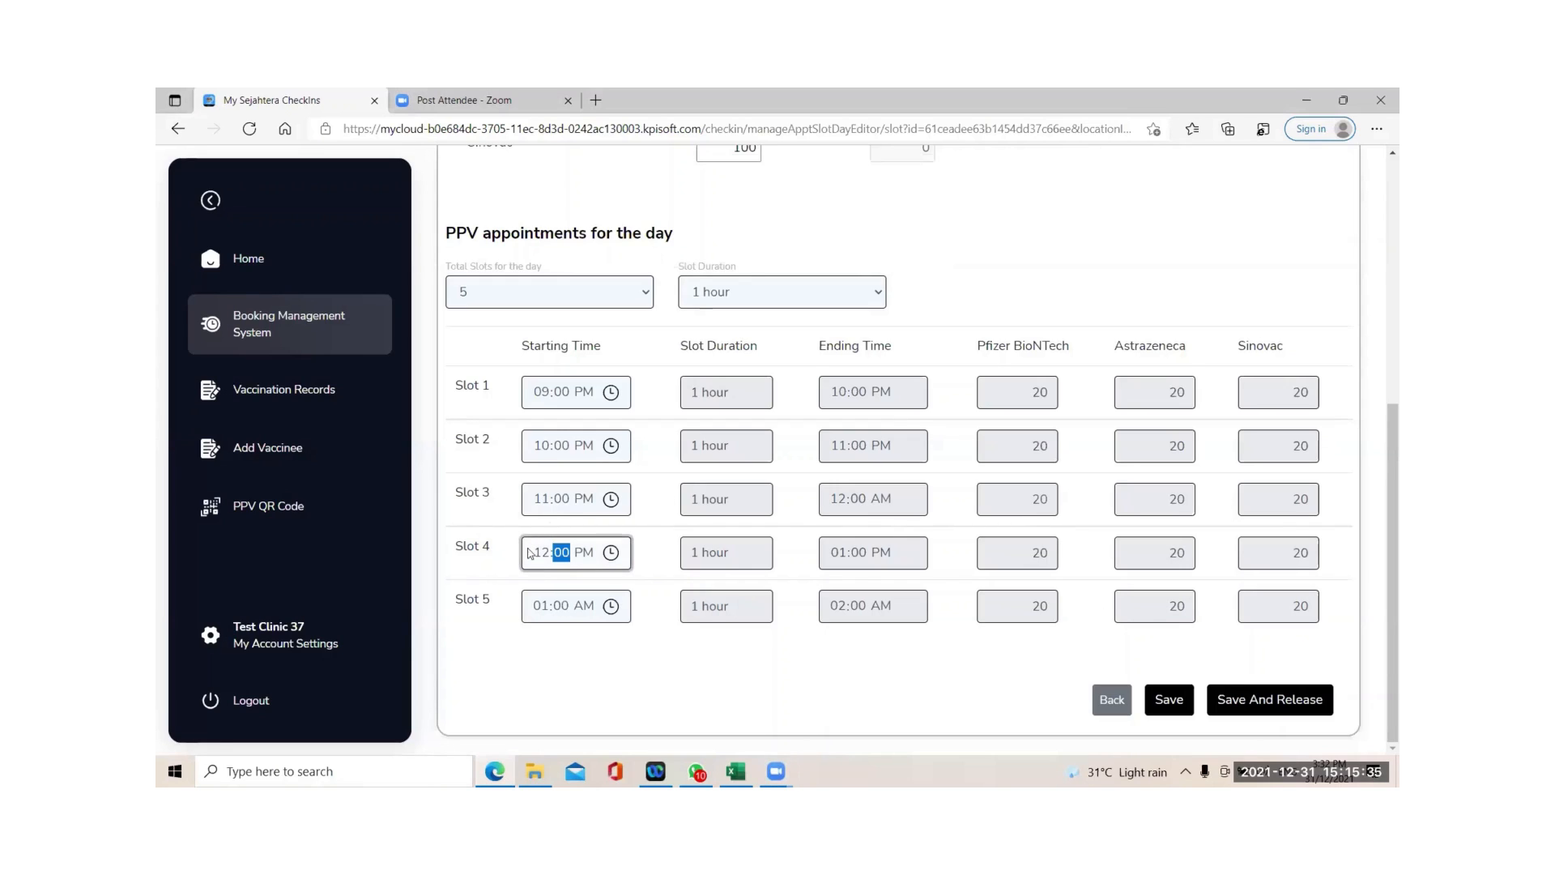
left_click(584, 607)
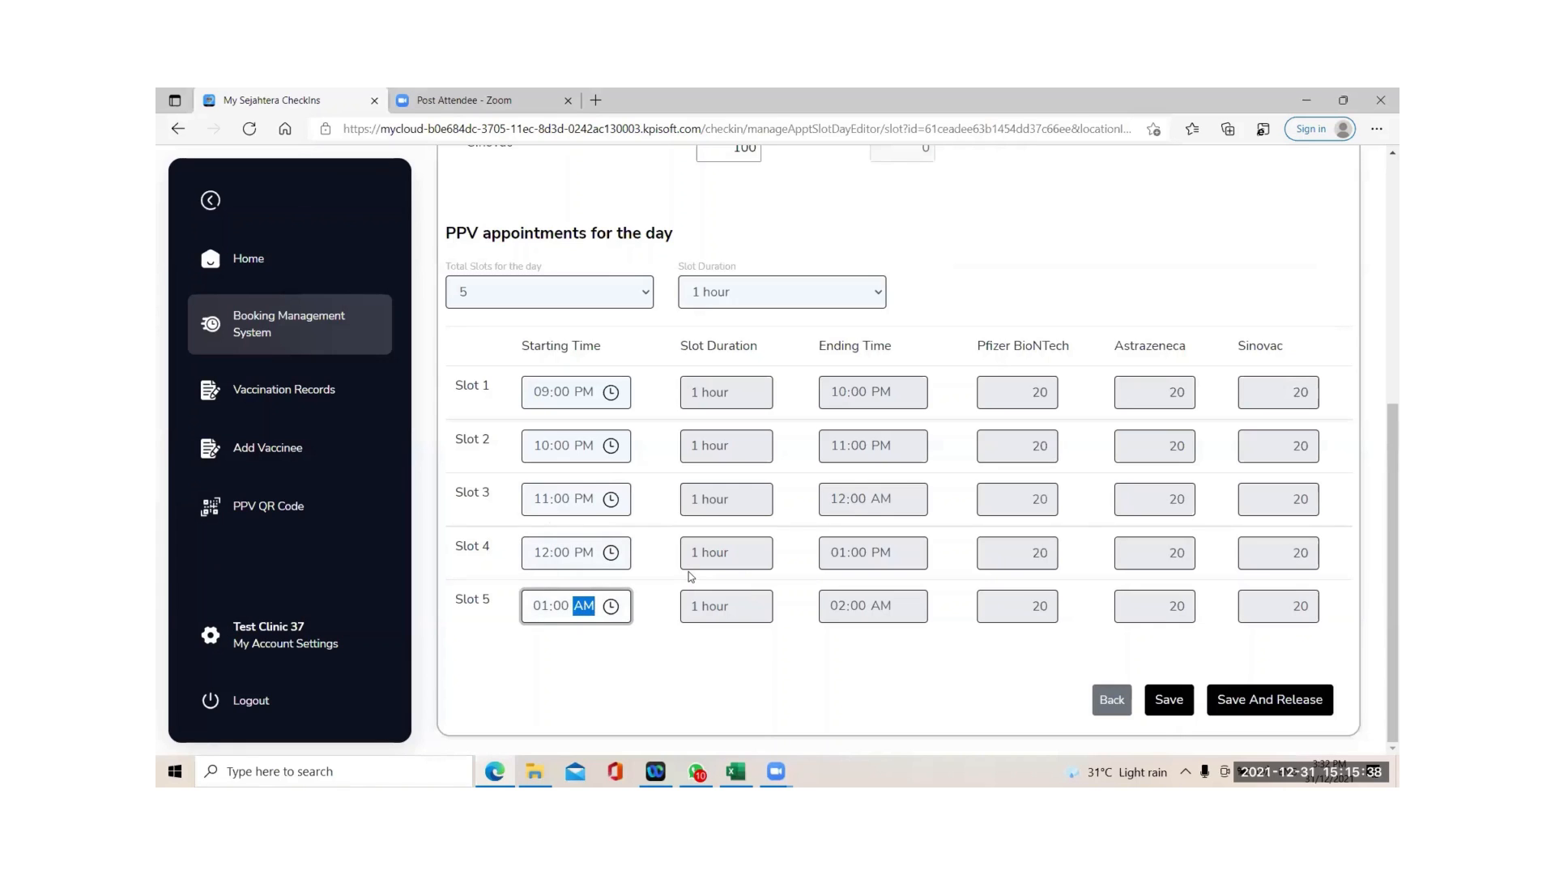
key("p")
left_click(1260, 703)
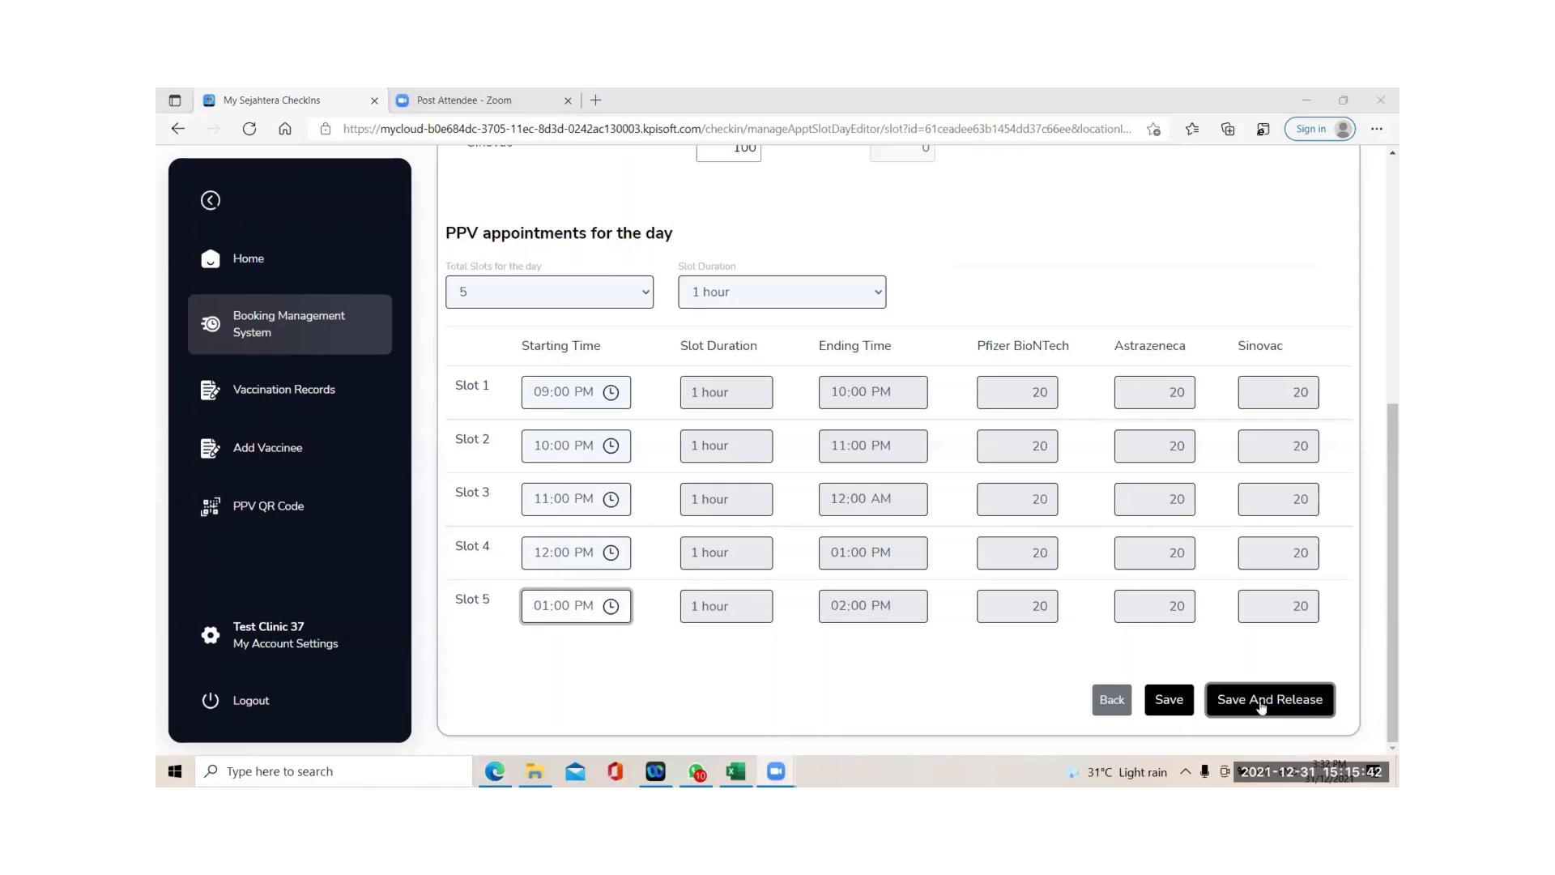
left_click(940, 304)
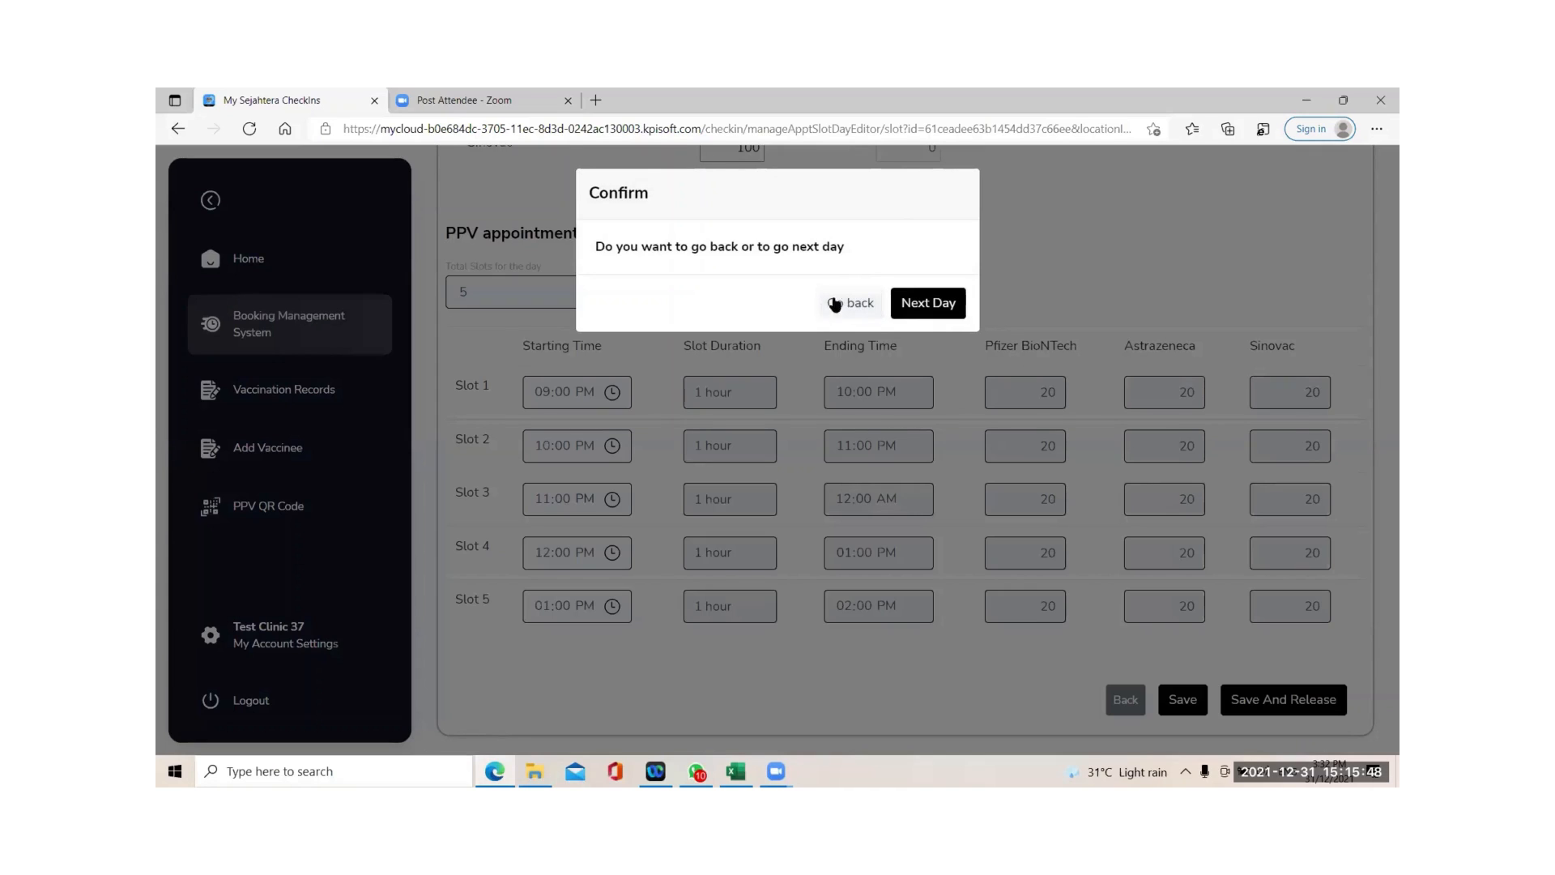
Continue to the 10 Jan day editor, then log out of the portal.
left_click(900, 300)
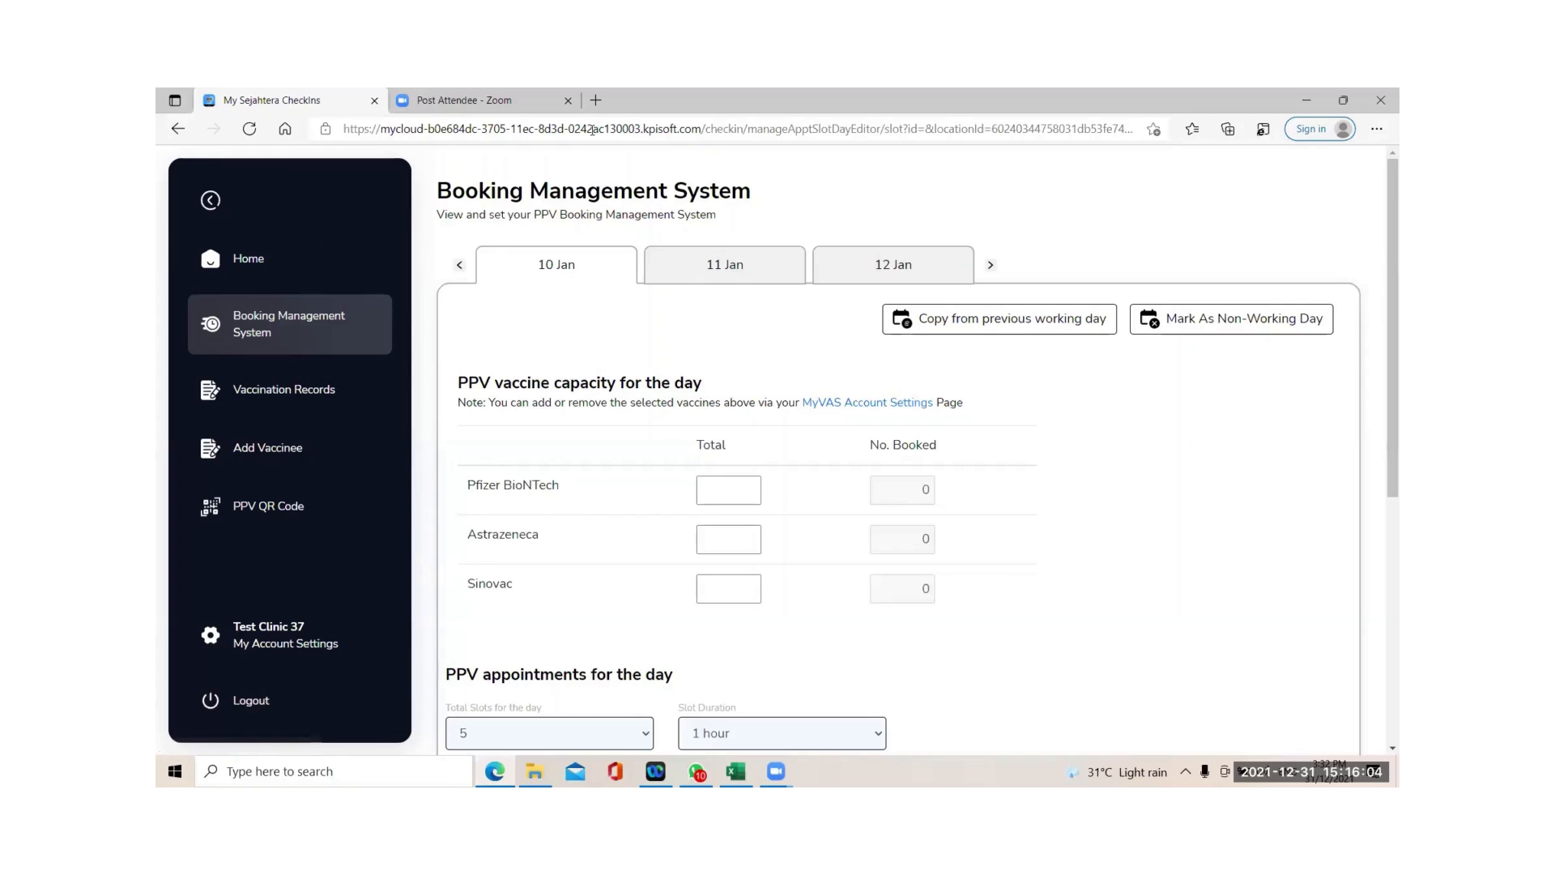
left_click(187, 729)
left_click(194, 713)
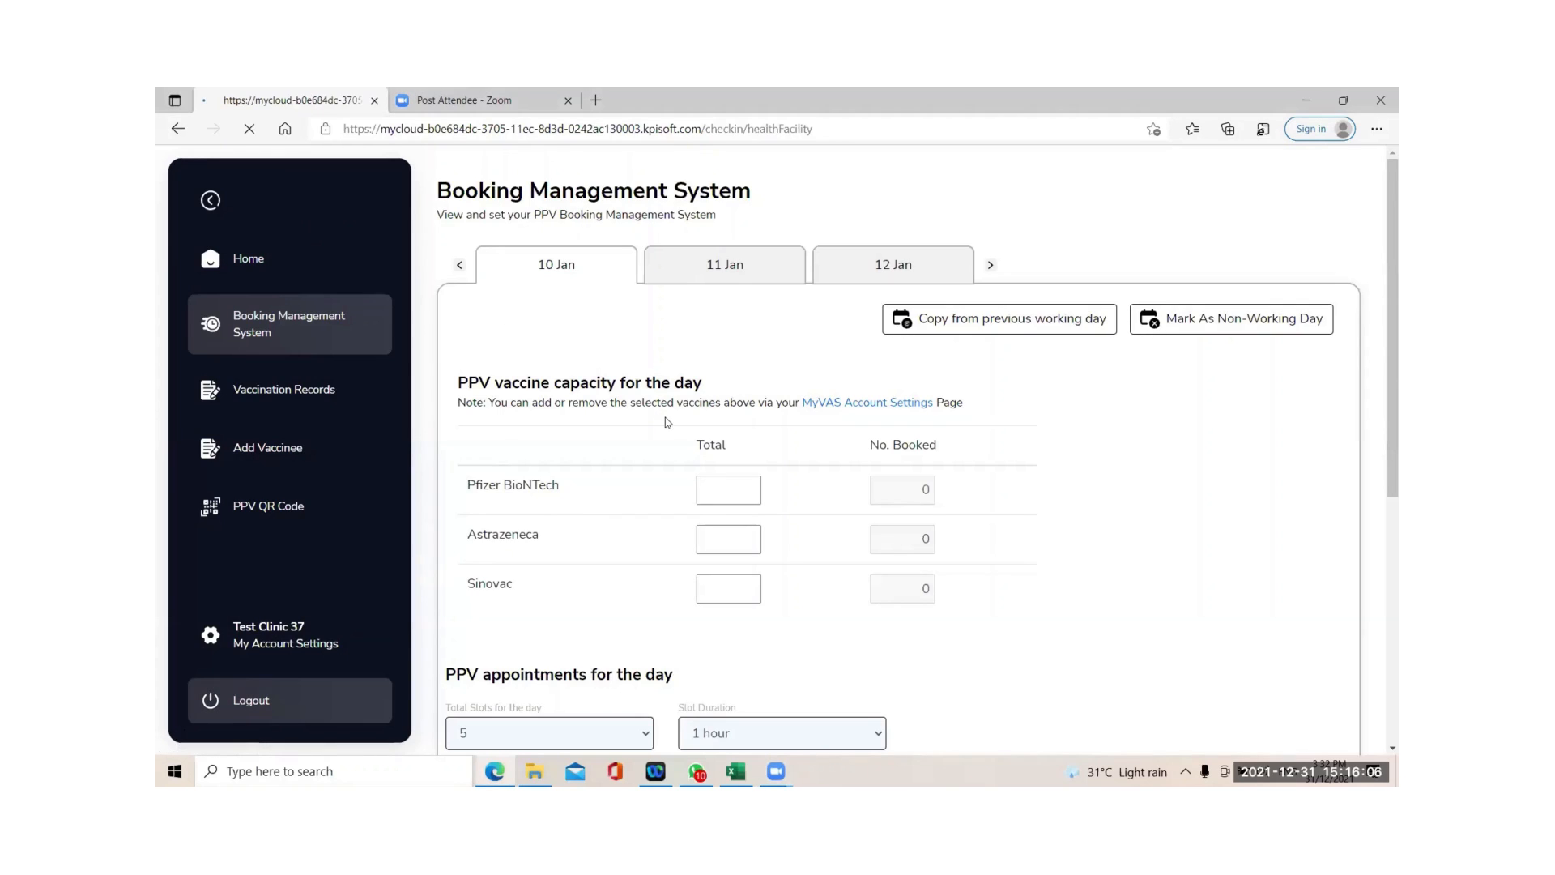